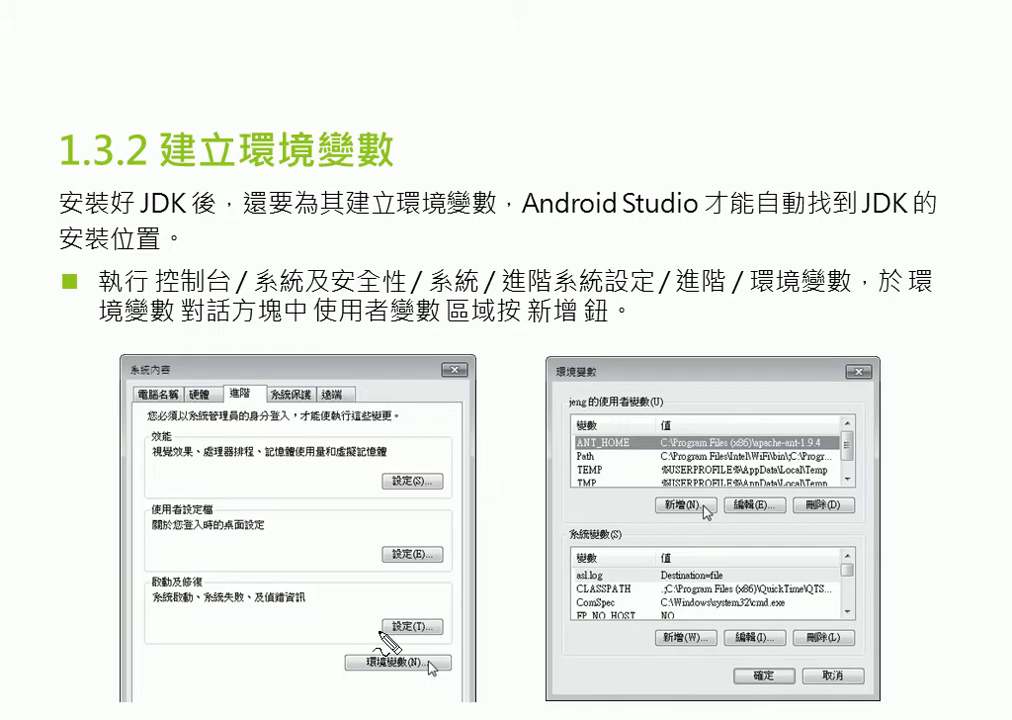
{"action": "mouse_move", "coordinate": [381, 649]}
{"action": "left_mouse_down"}
{"action": "mouse_move", "coordinate": [420, 656]}
{"action": "mouse_move", "coordinate": [355, 672]}
{"action": "mouse_move", "coordinate": [437, 687]}
{"action": "left_mouse_up"}
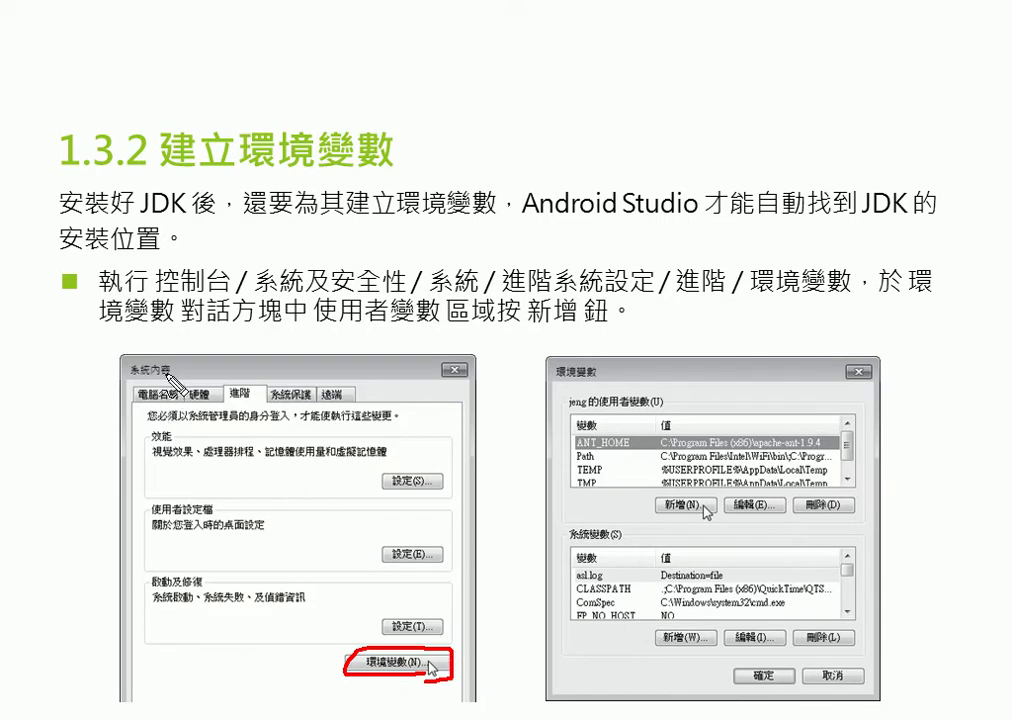
{"action": "left_click_drag", "start_coordinate": [142, 357], "coordinate": [150, 370]}
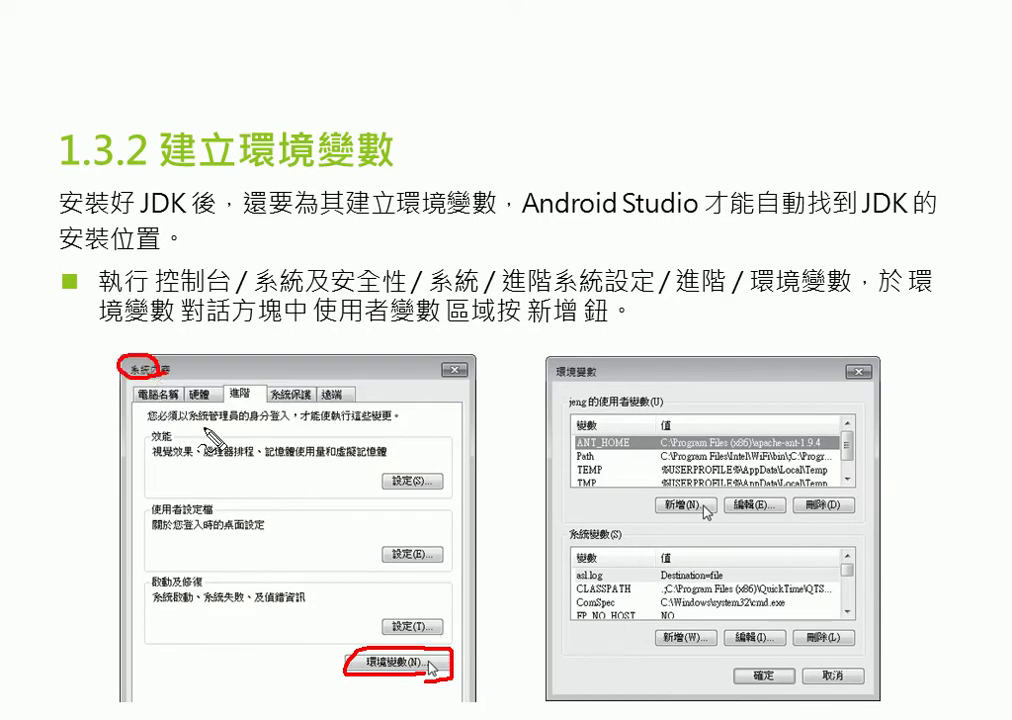
{"action": "key", "text": "Escape"}
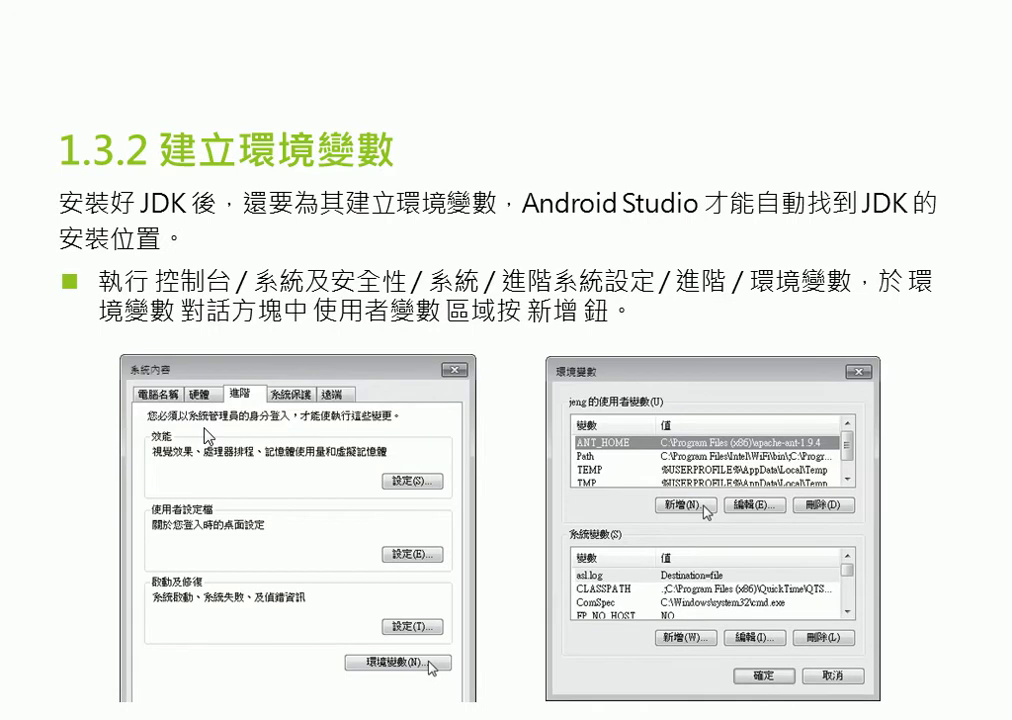
Open the computer's properties, go to the advanced system settings and bring up the environment variables
{"action": "key", "text": "super"}
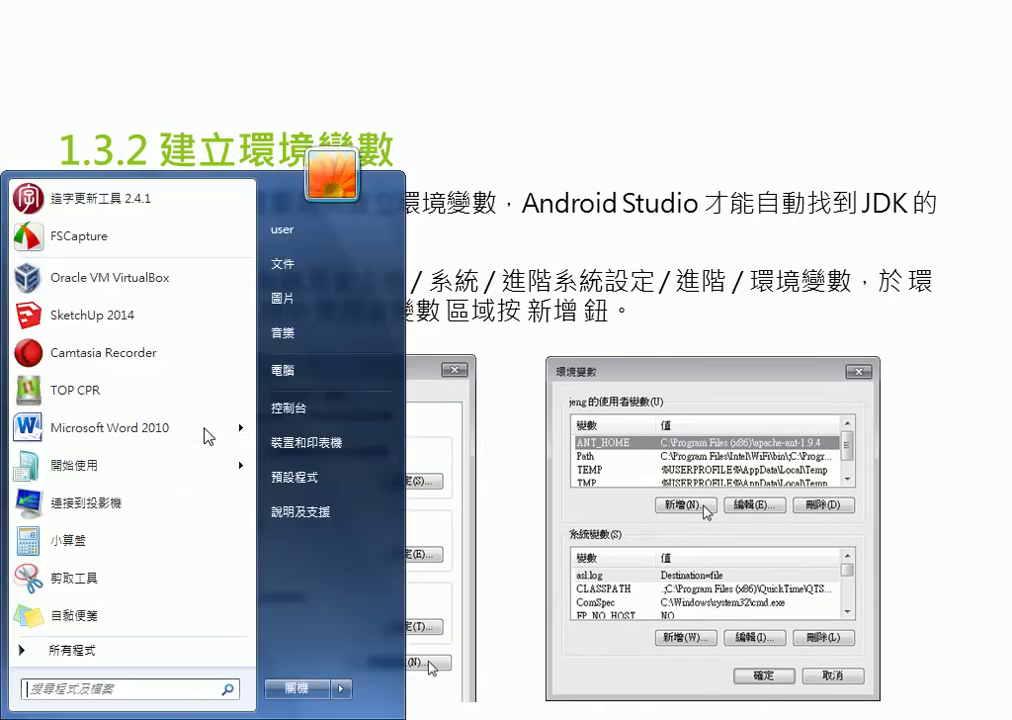
{"action": "right_click", "coordinate": [325, 369]}
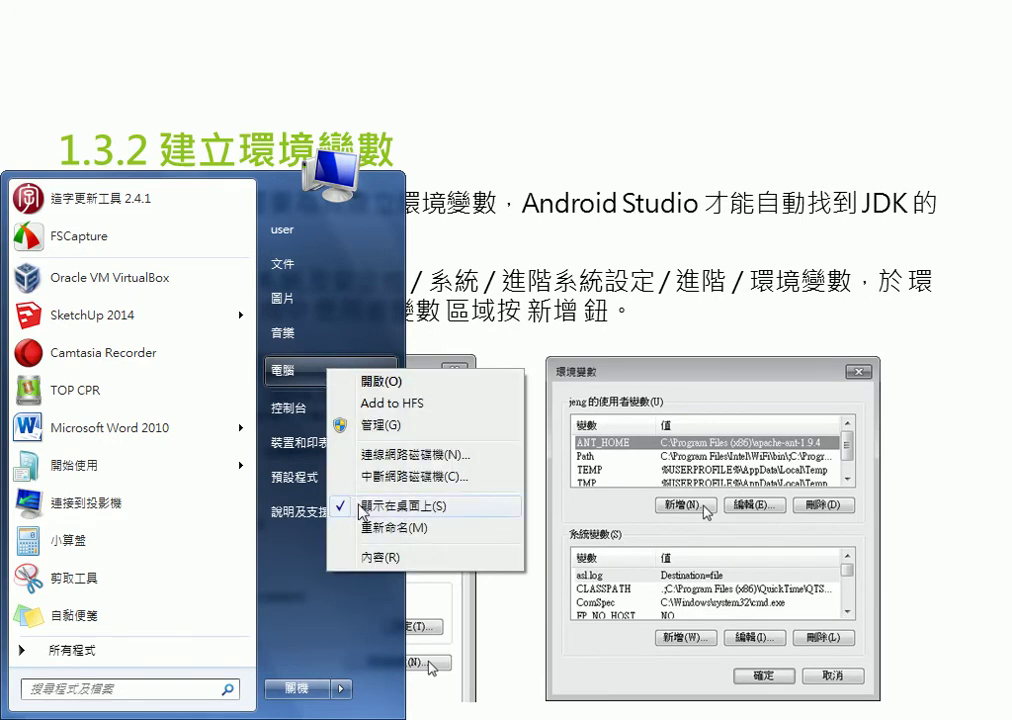
{"action": "left_click", "coordinate": [378, 557]}
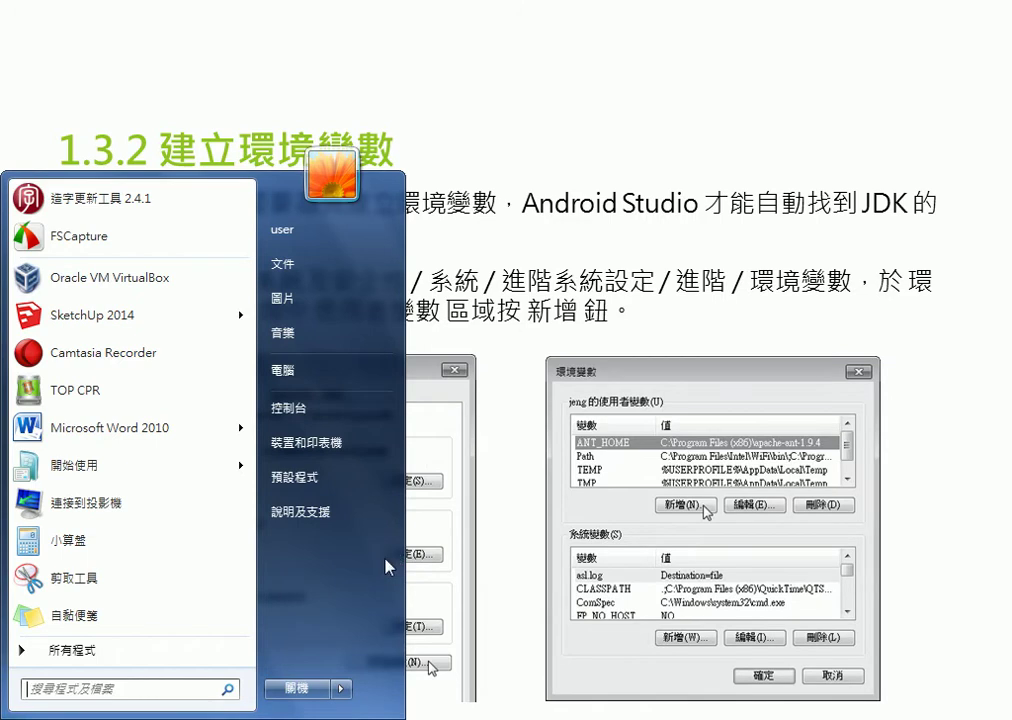
{"action": "left_click", "coordinate": [466, 385]}
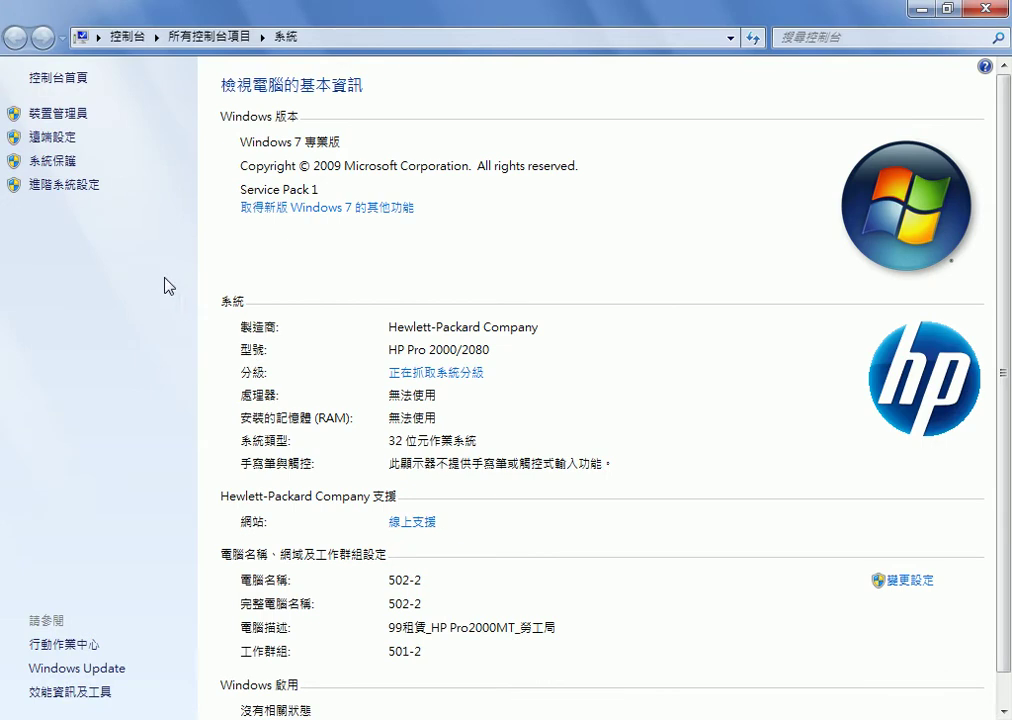
{"action": "left_click", "coordinate": [78, 187]}
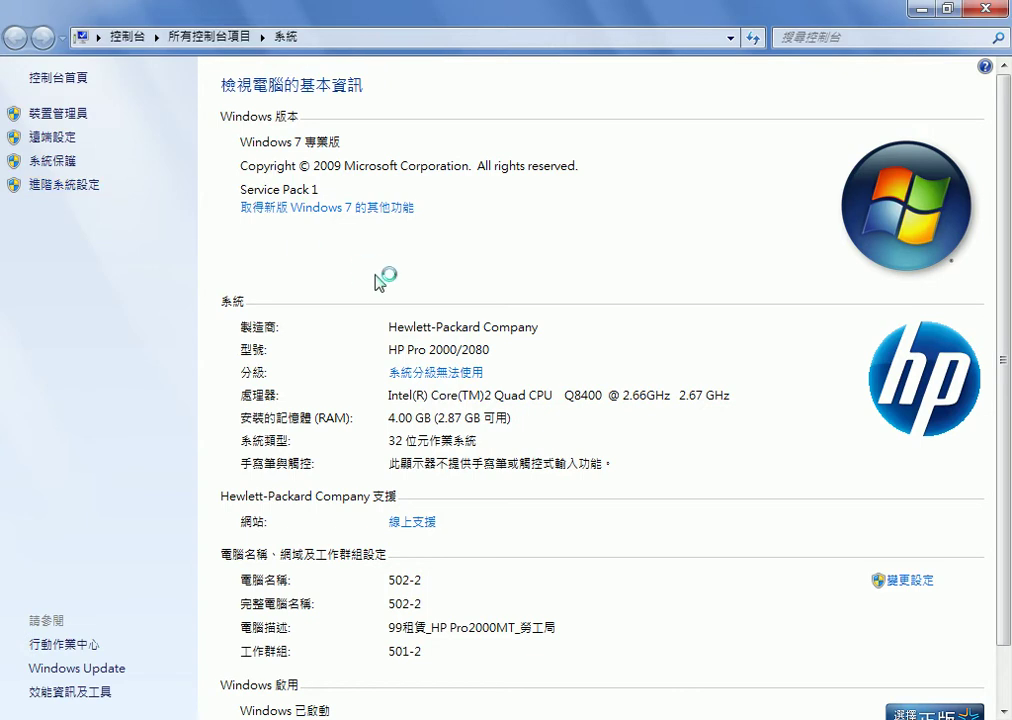
{"action": "left_click_drag", "start_coordinate": [240, 42], "coordinate": [396, 73]}
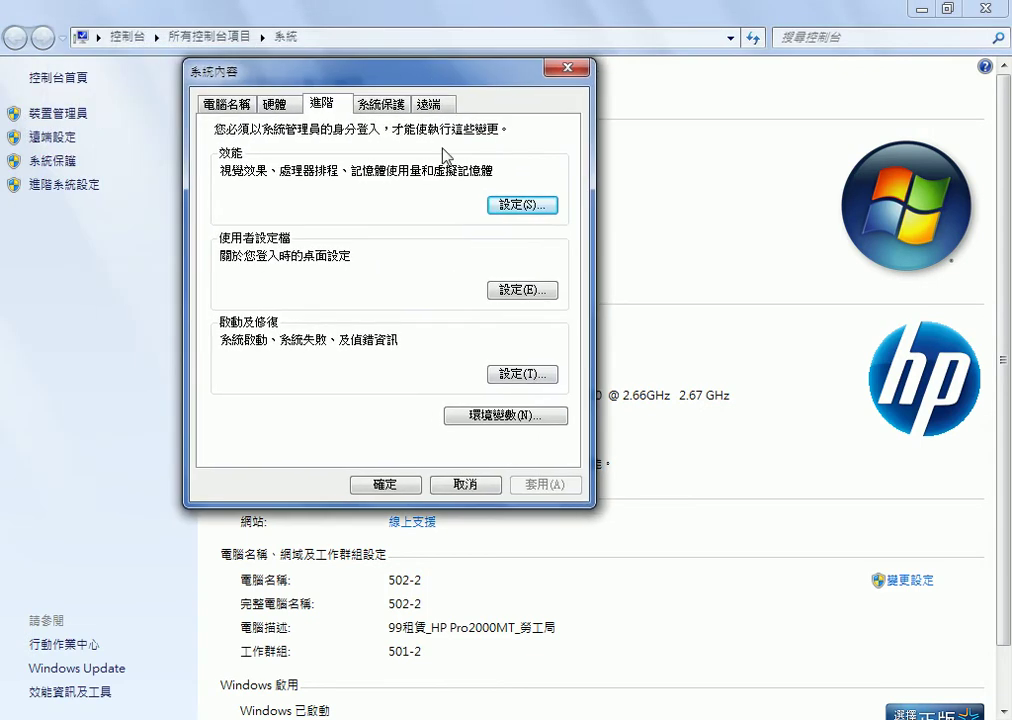
{"action": "left_click", "coordinate": [508, 416]}
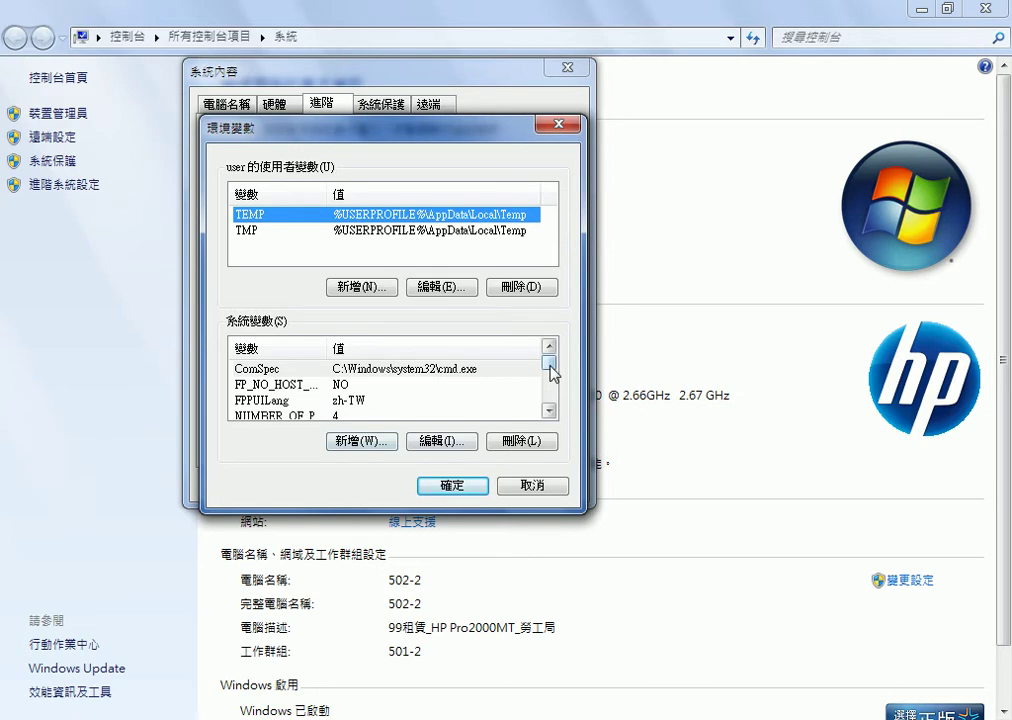
Start a new system variable and name it JAVA_Home
{"action": "left_click", "coordinate": [366, 443]}
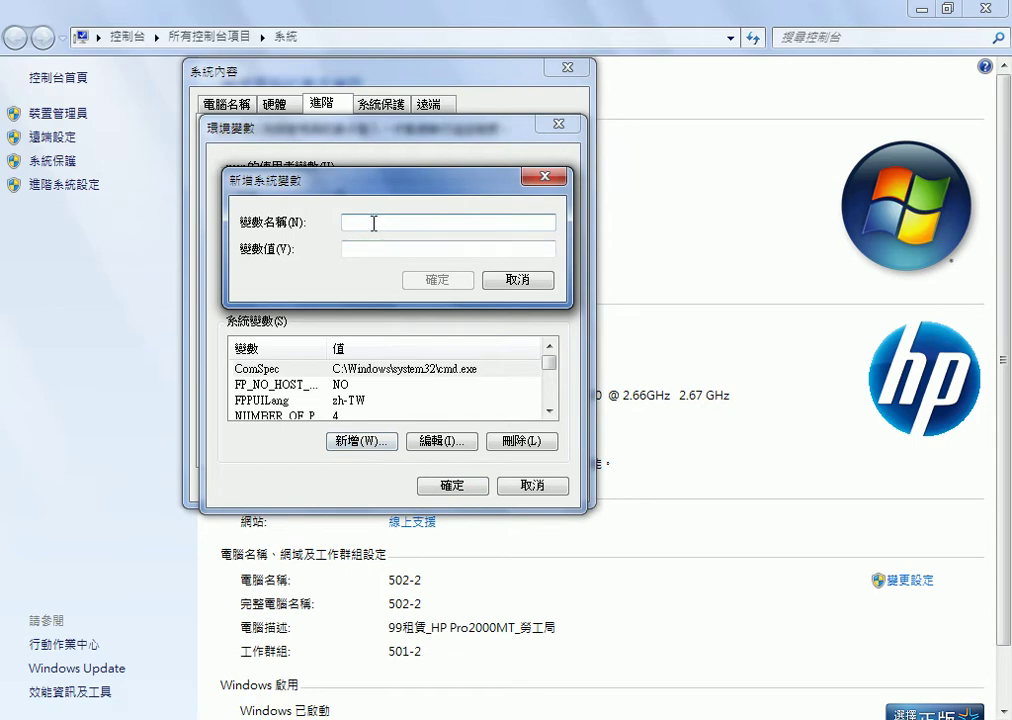
{"action": "type", "text": "JAVA_Home"}
{"action": "left_click", "coordinate": [361, 247]}
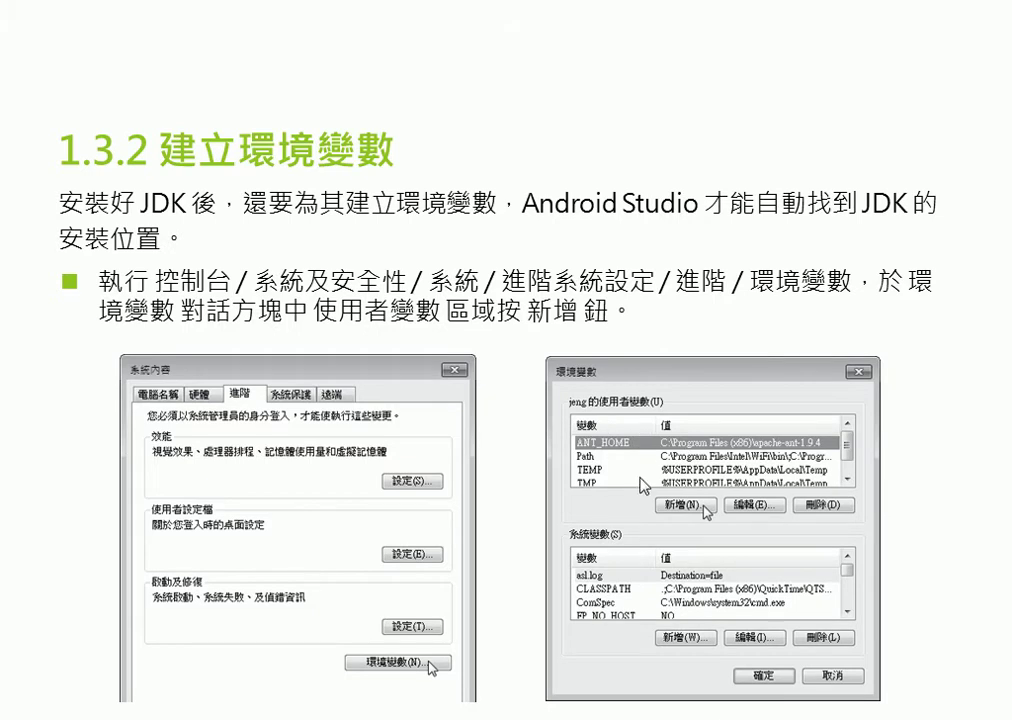
{"action": "key", "text": "ctrl+p"}
{"action": "left_click_drag", "start_coordinate": [632, 496], "coordinate": [646, 492]}
{"action": "key", "text": "e"}
{"action": "left_click_drag", "start_coordinate": [576, 542], "coordinate": [608, 541]}
{"action": "mouse_move", "coordinate": [692, 628]}
{"action": "left_mouse_down"}
{"action": "mouse_move", "coordinate": [680, 645]}
{"action": "mouse_move", "coordinate": [720, 634]}
{"action": "left_mouse_up"}
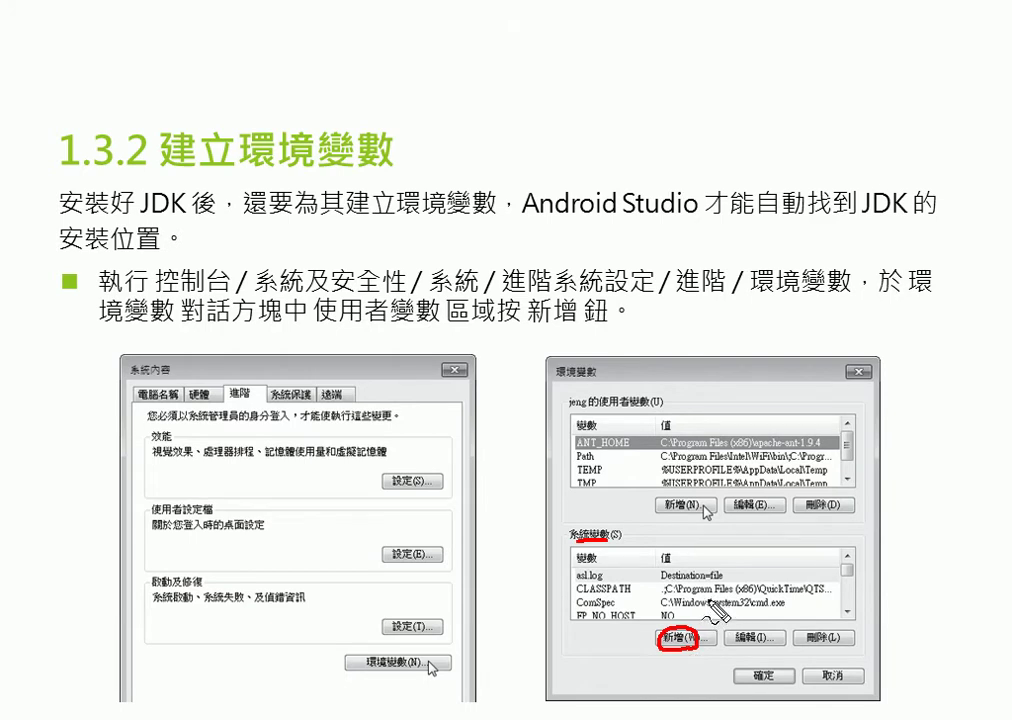
{"action": "key", "text": "e"}
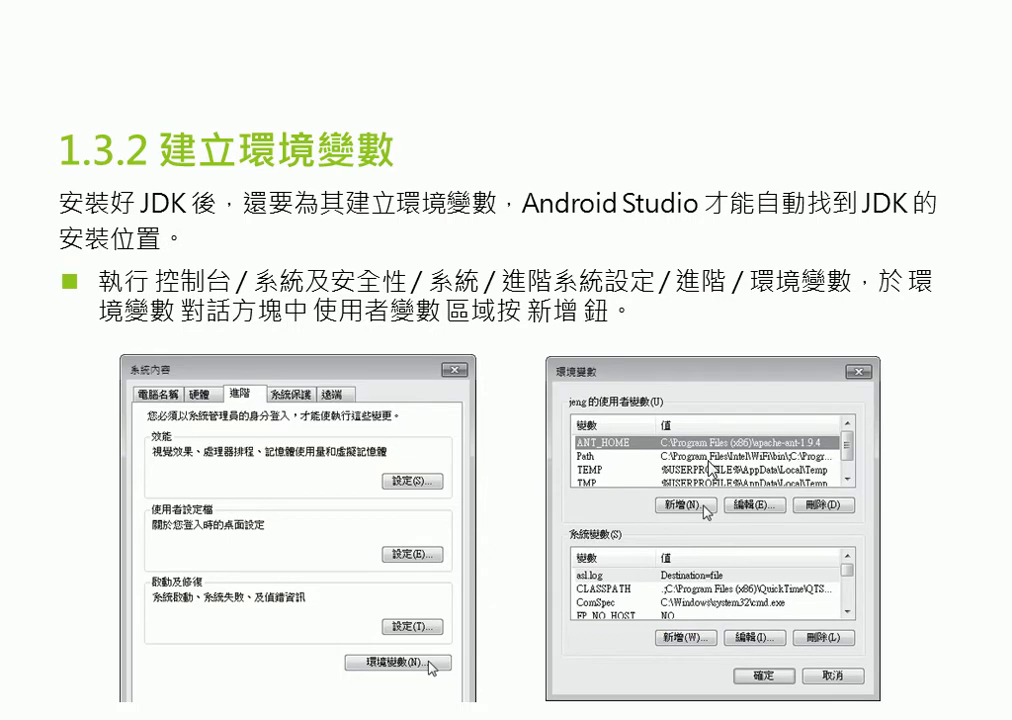
{"action": "left_click", "coordinate": [857, 604]}
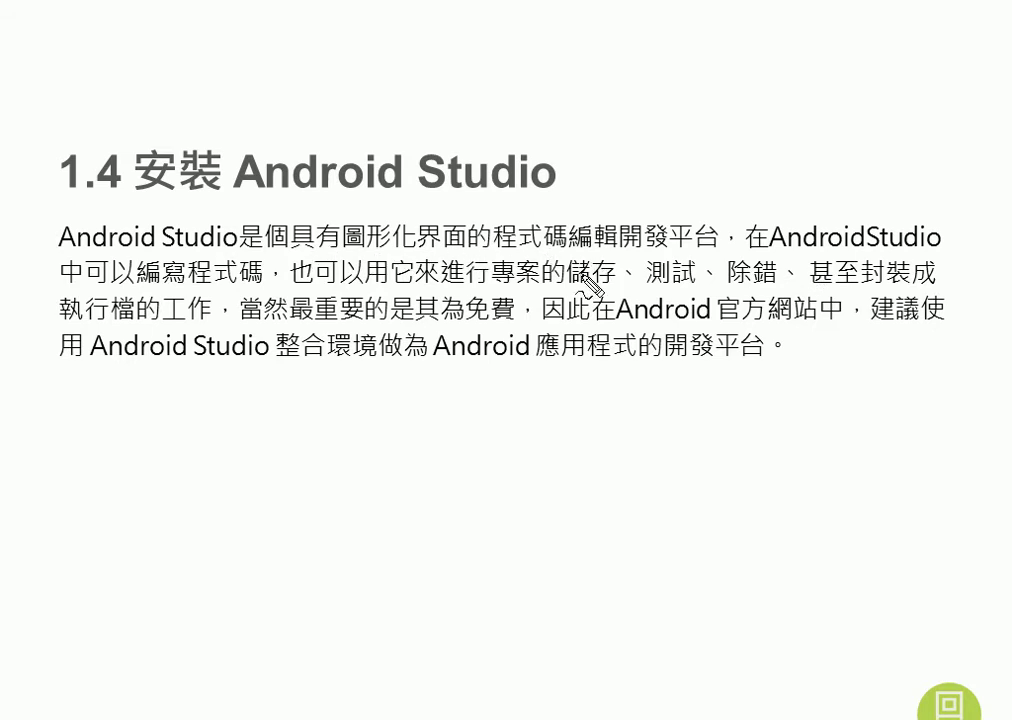
{"action": "left_click_drag", "start_coordinate": [563, 289], "coordinate": [835, 291]}
{"action": "key", "text": "e"}
{"action": "key", "text": "Right"}
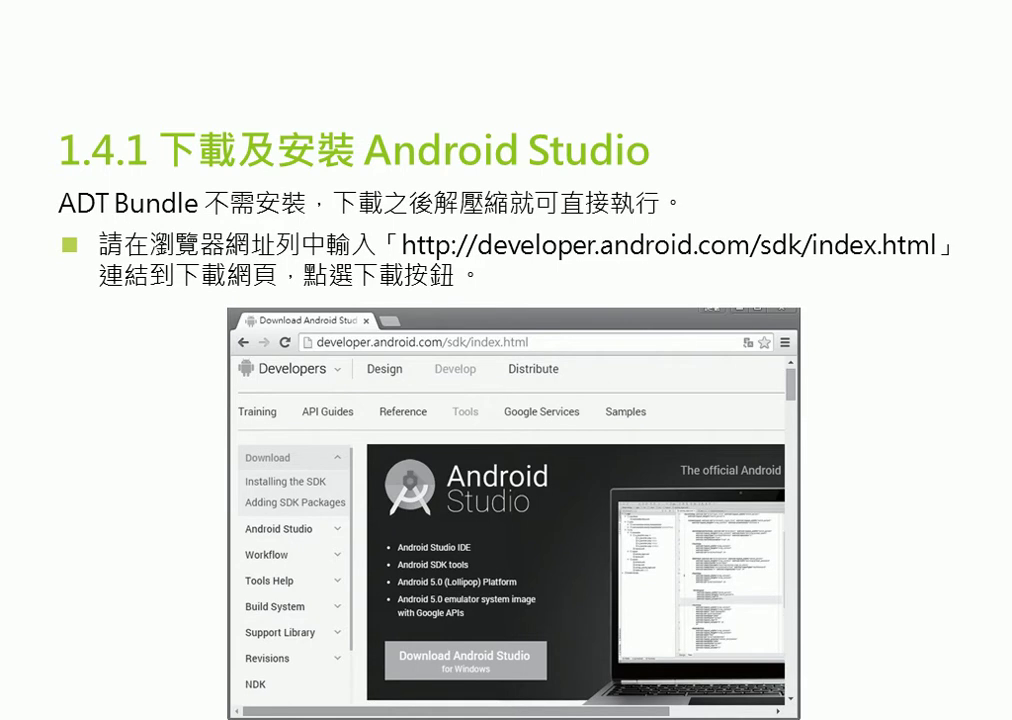
{"action": "key", "text": "super"}
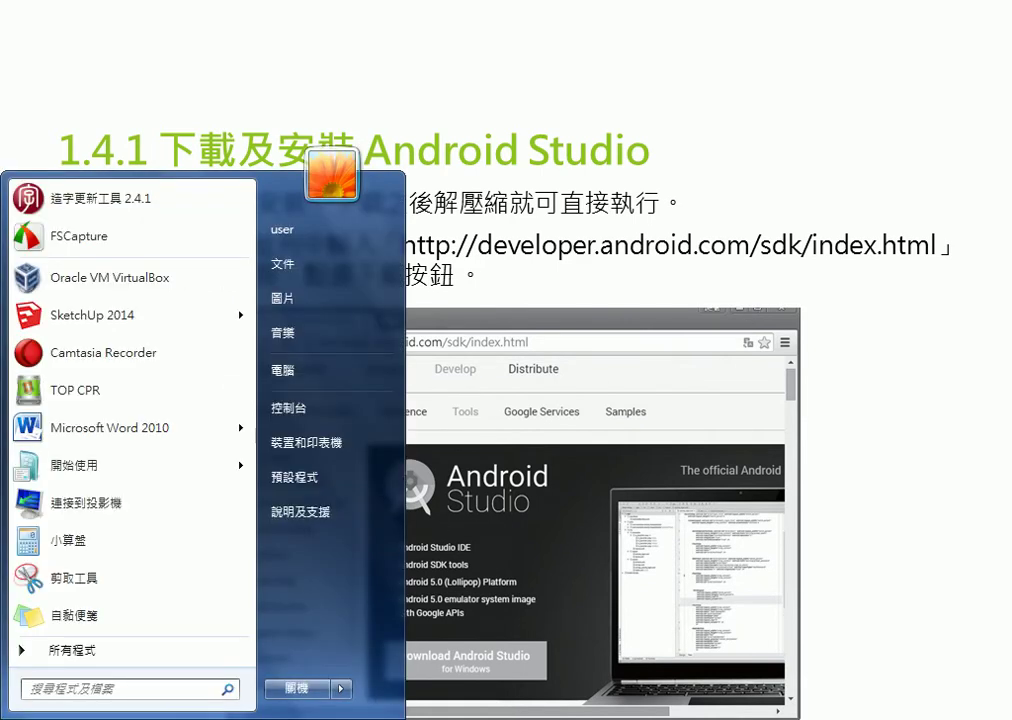
{"action": "key", "text": "Escape"}
Switch to Chrome and load code.google.com in the new tab
{"action": "key", "text": "alt+Tab"}
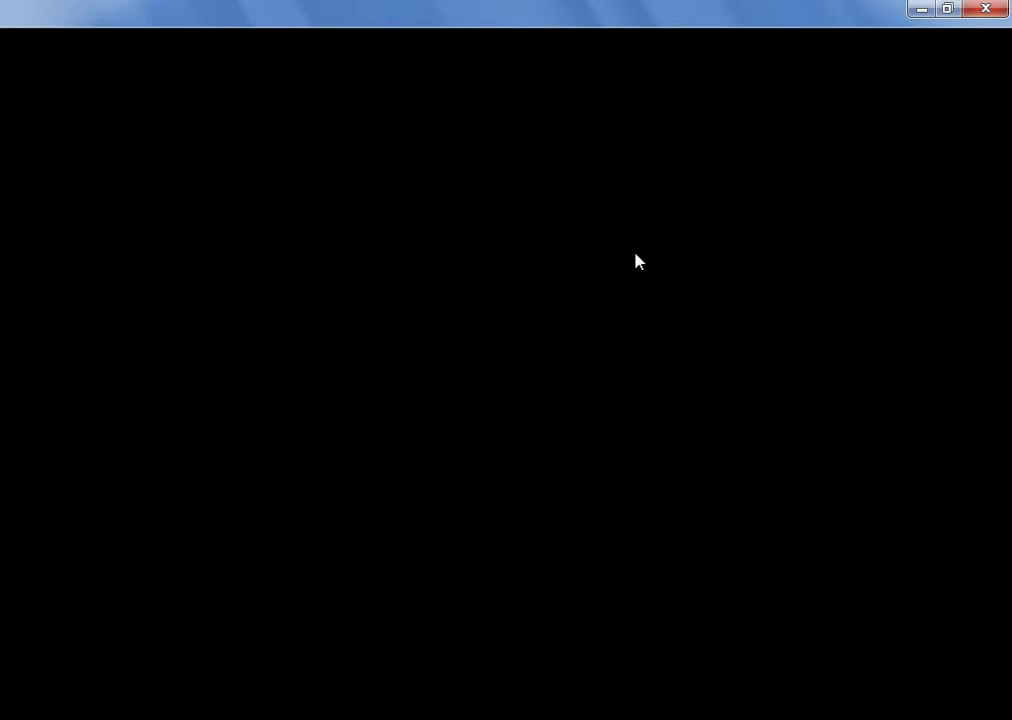
{"action": "left_click", "coordinate": [531, 42]}
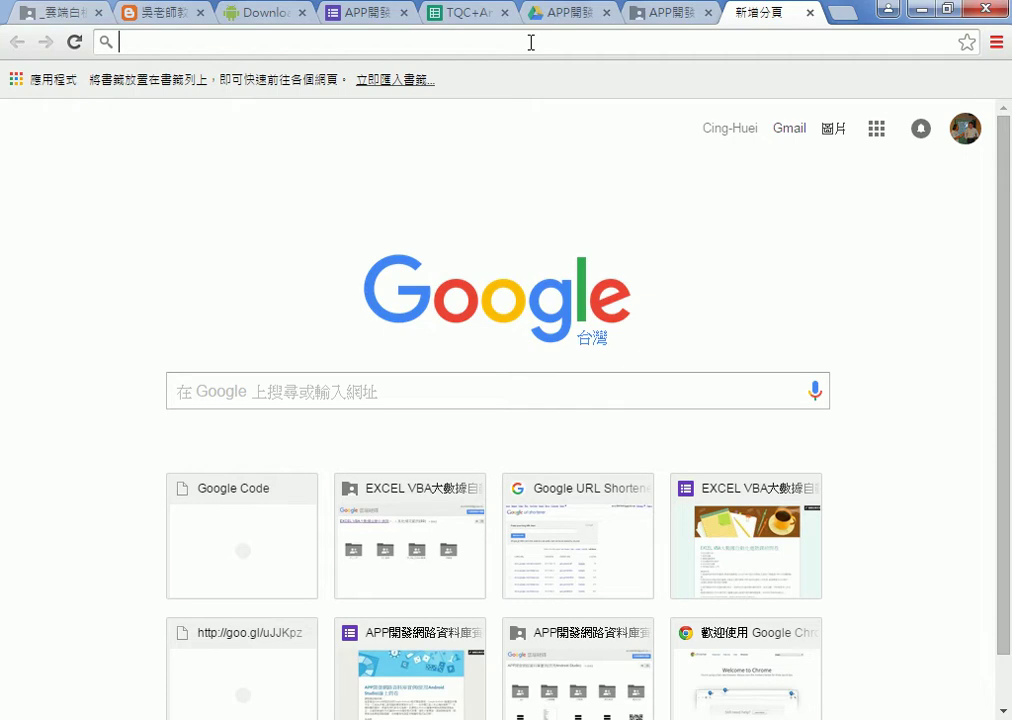
{"action": "type", "text": "code.google.com"}
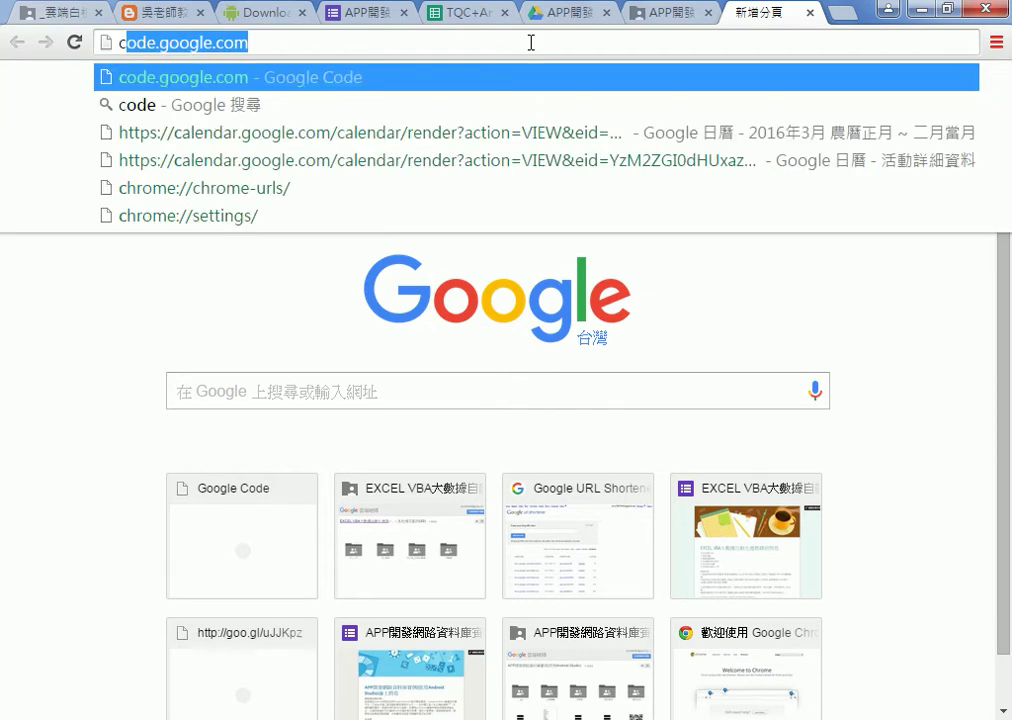
{"action": "key", "text": "End"}
{"action": "key", "text": "Left"}
{"action": "key", "text": "Left"}
{"action": "key", "text": "Left"}
{"action": "key", "text": "Left"}
{"action": "key", "text": "Left"}
{"action": "key", "text": "Left"}
{"action": "key", "text": "Left"}
{"action": "key", "text": "Left"}
{"action": "key", "text": "Left"}
{"action": "key", "text": "Left"}
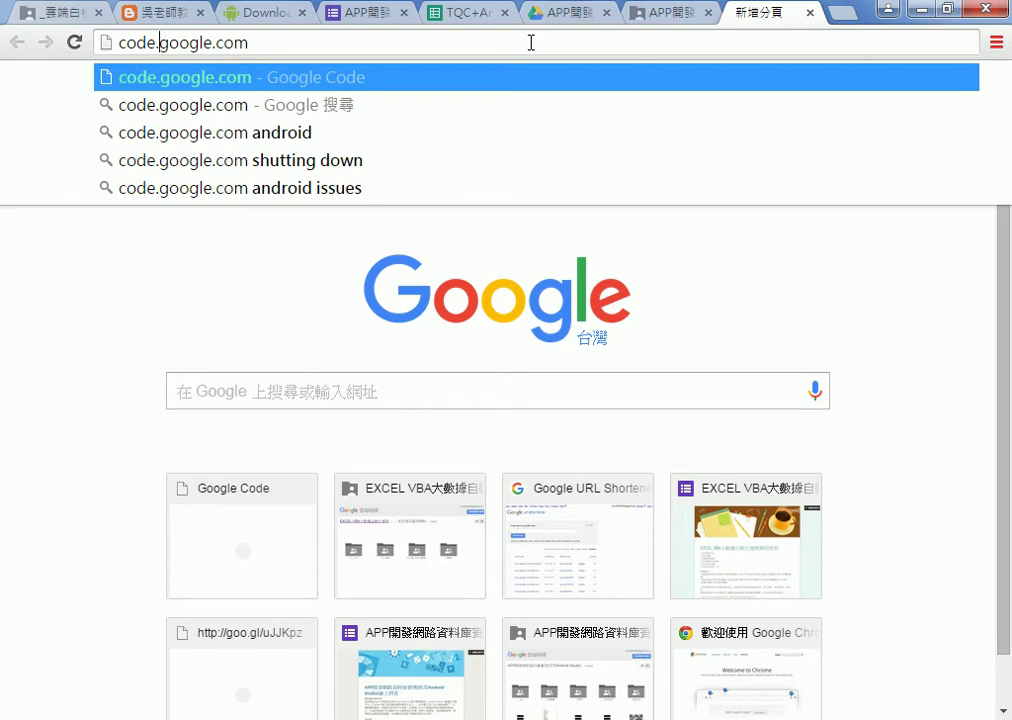
{"action": "key", "text": "Escape"}
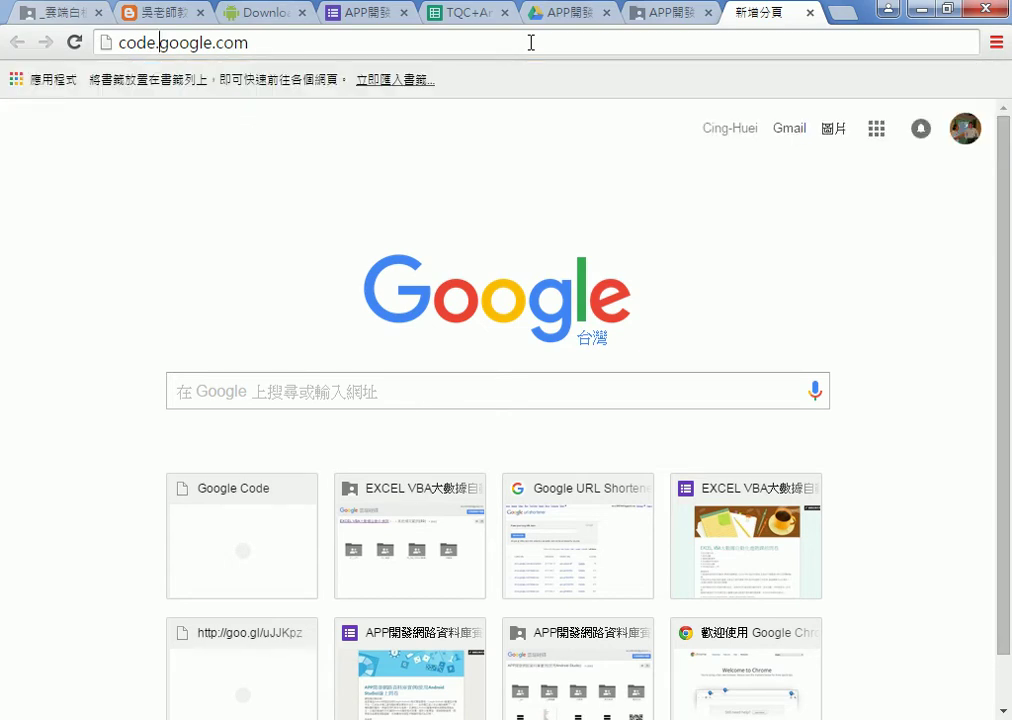
{"action": "key", "text": "Return"}
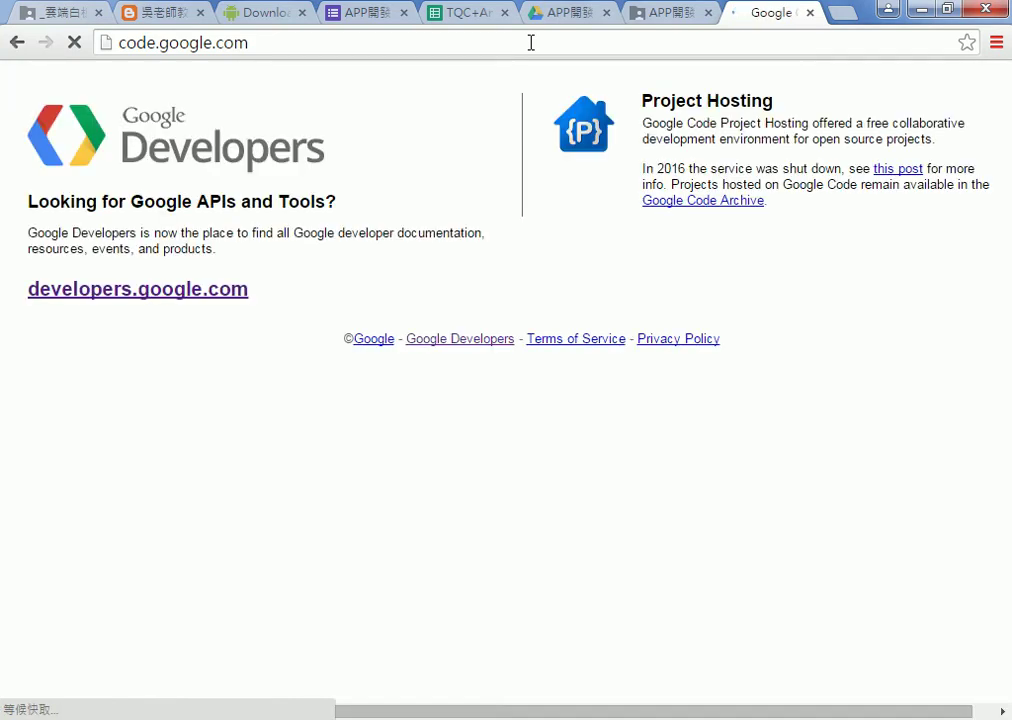
Follow the link to developers.google.com and open the Android product site from there
{"action": "left_click", "coordinate": [145, 300]}
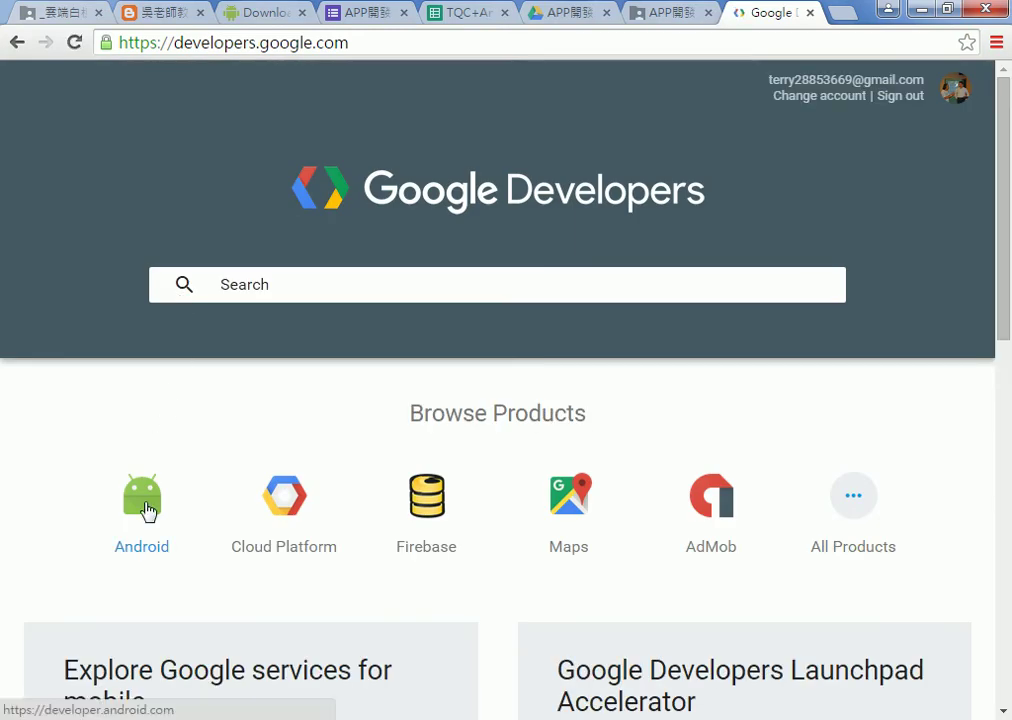
{"action": "left_click", "coordinate": [147, 512]}
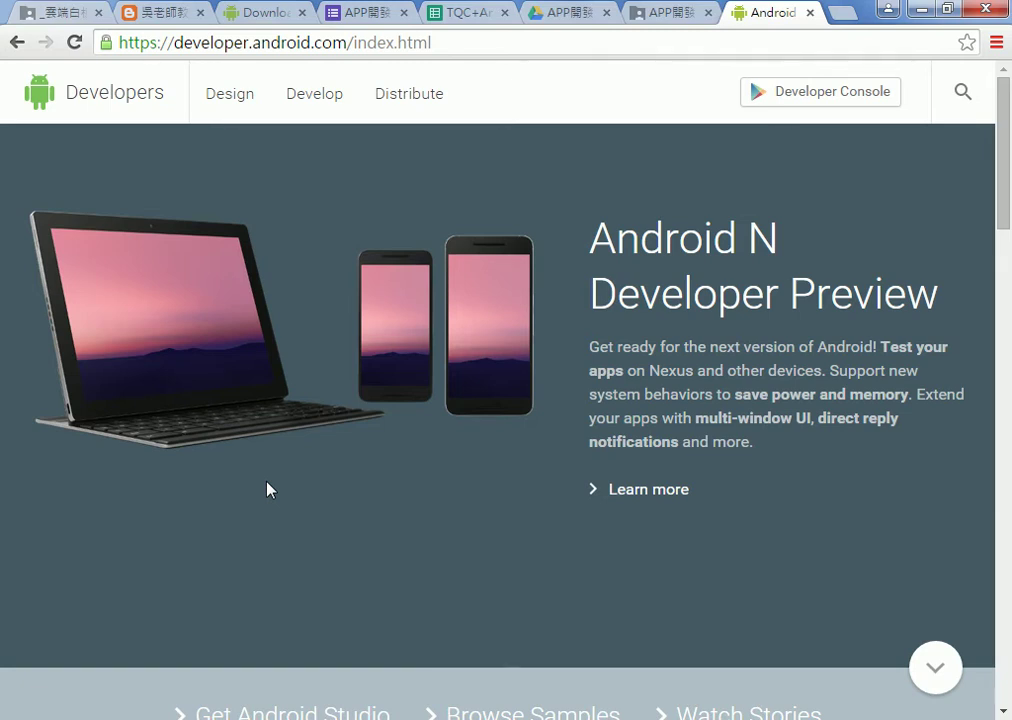
{"action": "left_click_drag", "start_coordinate": [177, 47], "coordinate": [250, 48]}
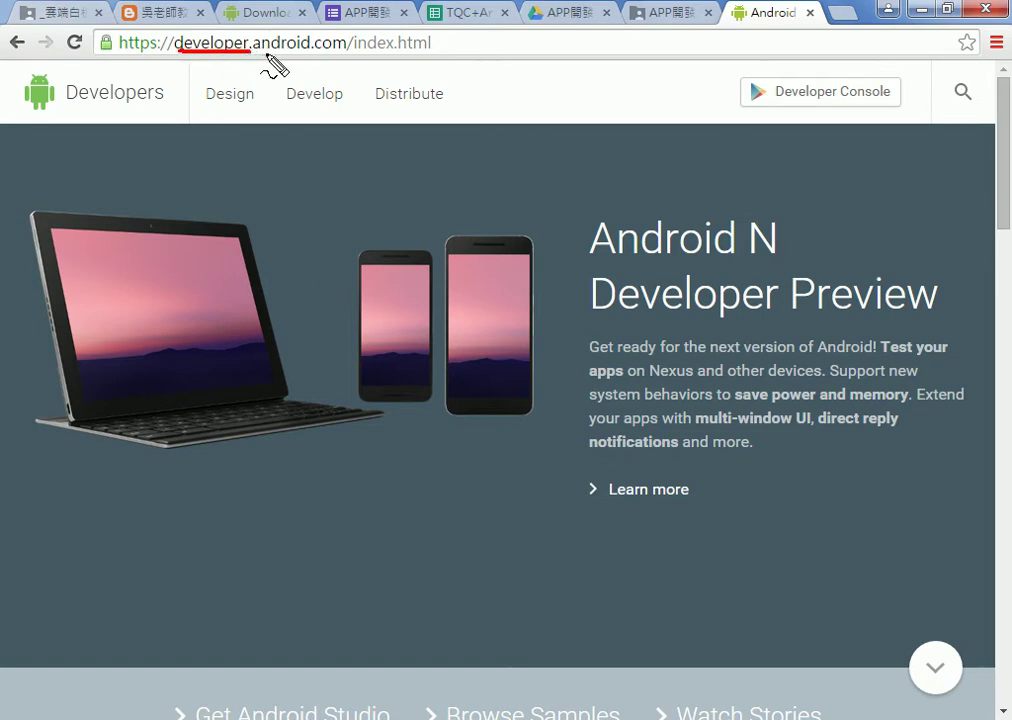
{"action": "mouse_move", "coordinate": [258, 49]}
{"action": "left_mouse_down"}
{"action": "mouse_move", "coordinate": [341, 50]}
{"action": "mouse_move", "coordinate": [203, 66]}
{"action": "mouse_move", "coordinate": [269, 27]}
{"action": "mouse_move", "coordinate": [372, 38]}
{"action": "mouse_move", "coordinate": [364, 70]}
{"action": "left_mouse_up"}
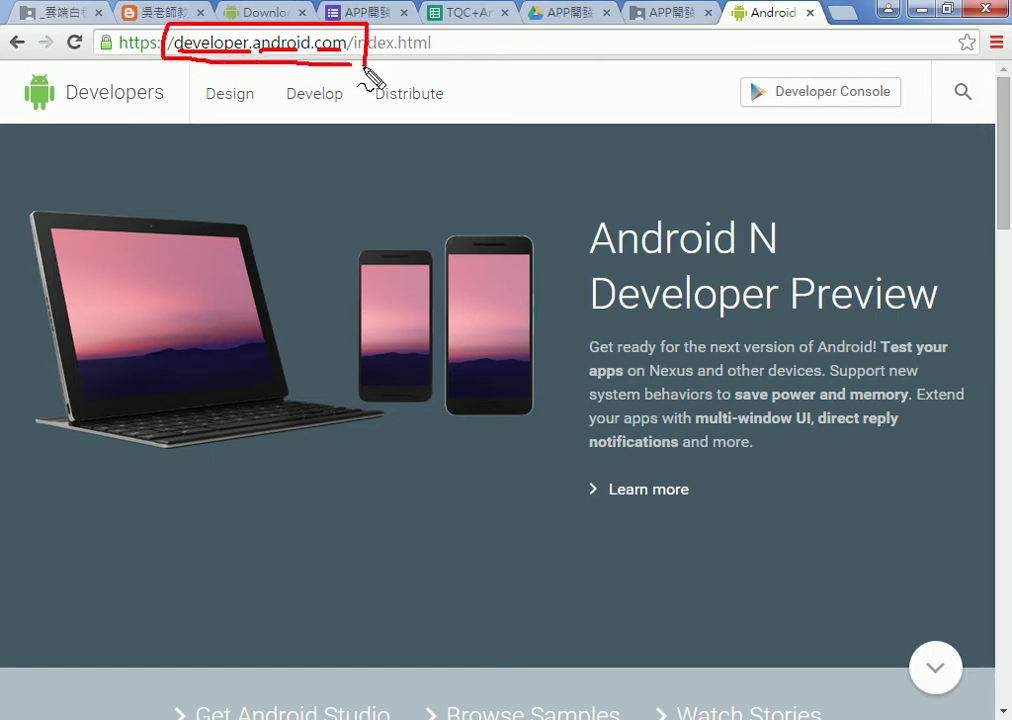
{"action": "key", "text": "Escape"}
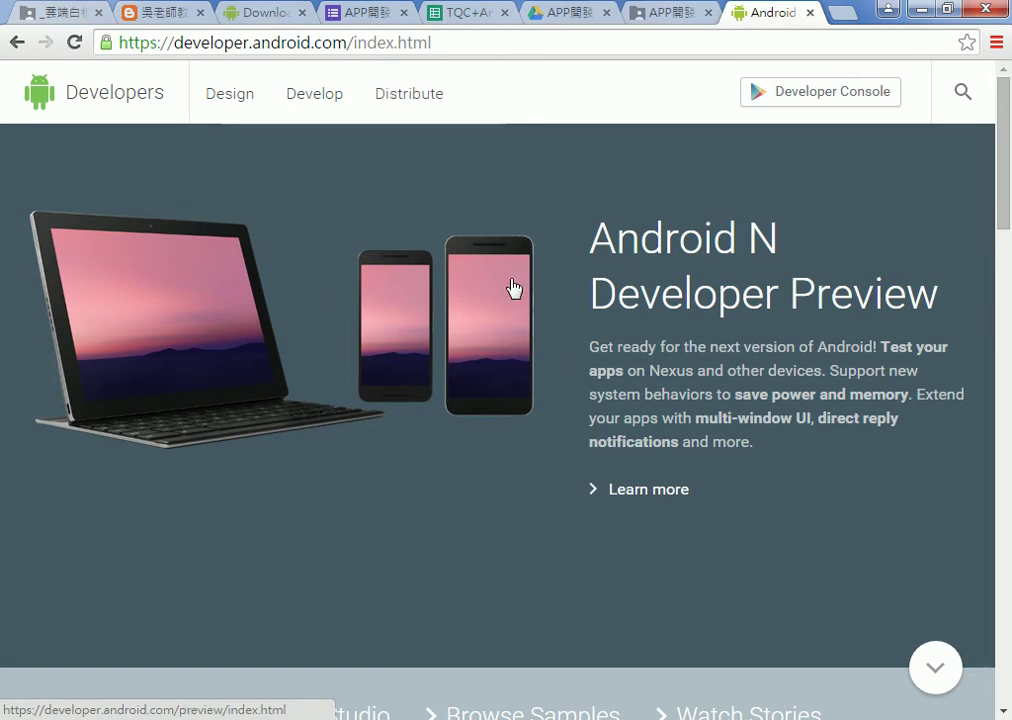
View the Design section of the Android developer site and open the Develop section
{"action": "left_click", "coordinate": [225, 100]}
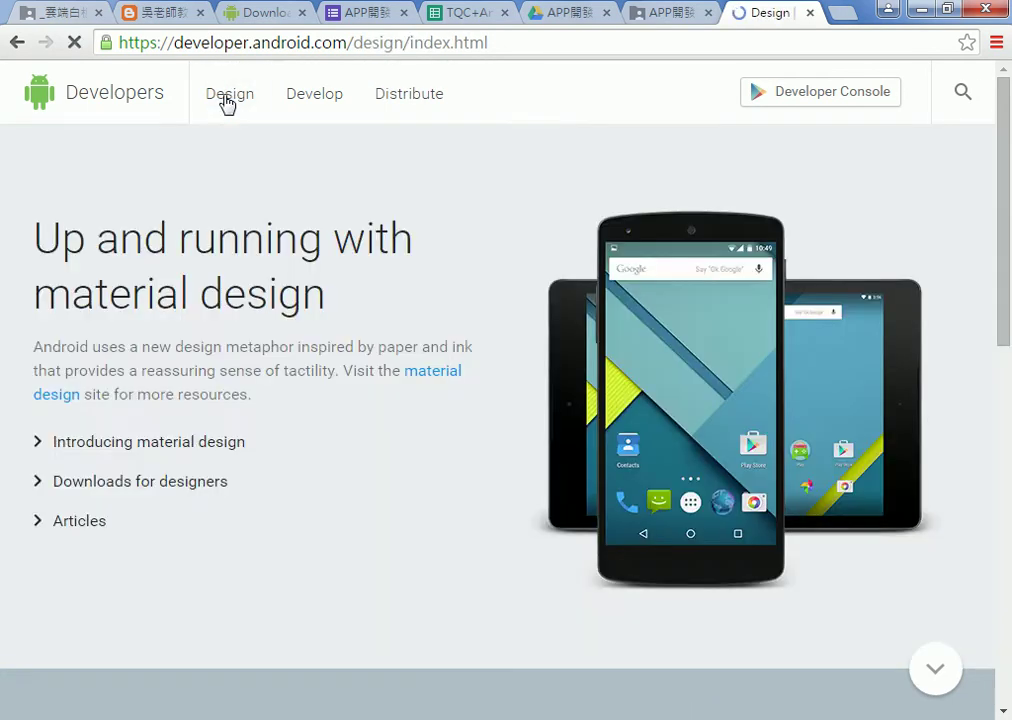
{"action": "left_click", "coordinate": [300, 97]}
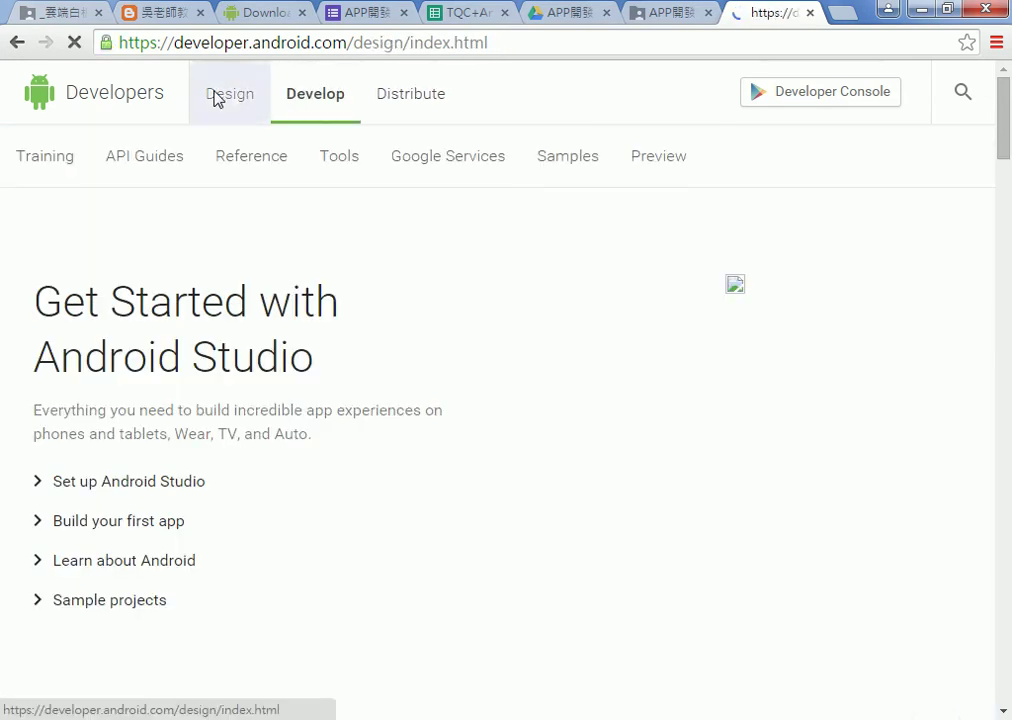
{"action": "left_click", "coordinate": [216, 100]}
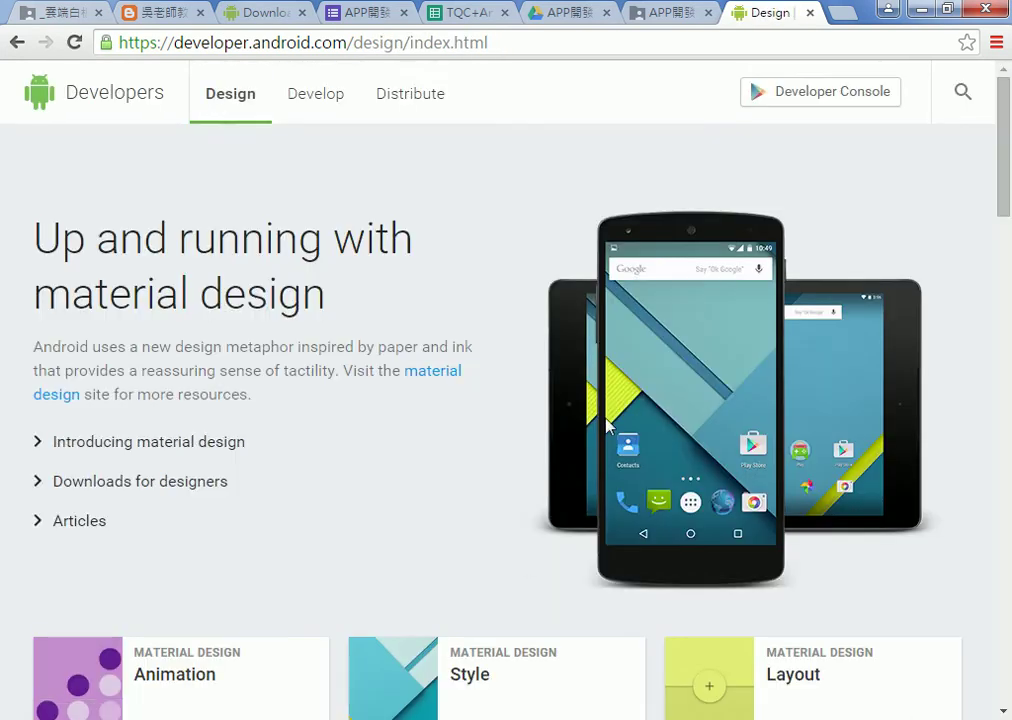
{"action": "left_click", "coordinate": [332, 105]}
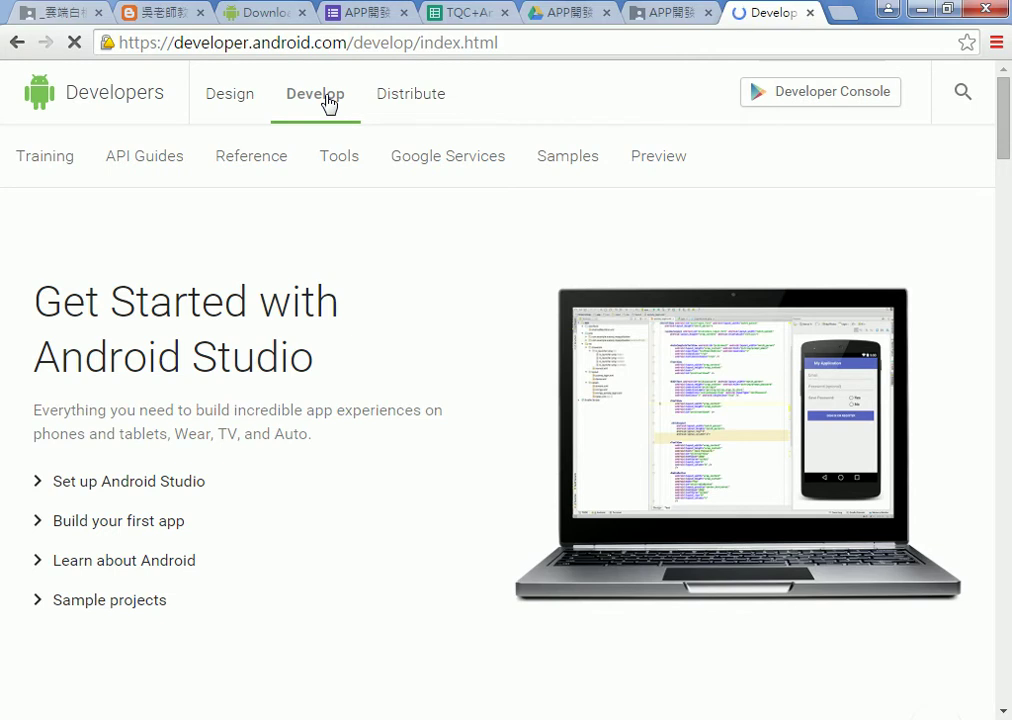
{"action": "left_click_drag", "start_coordinate": [325, 62], "coordinate": [305, 60]}
{"action": "left_click_drag", "start_coordinate": [182, 57], "coordinate": [350, 57]}
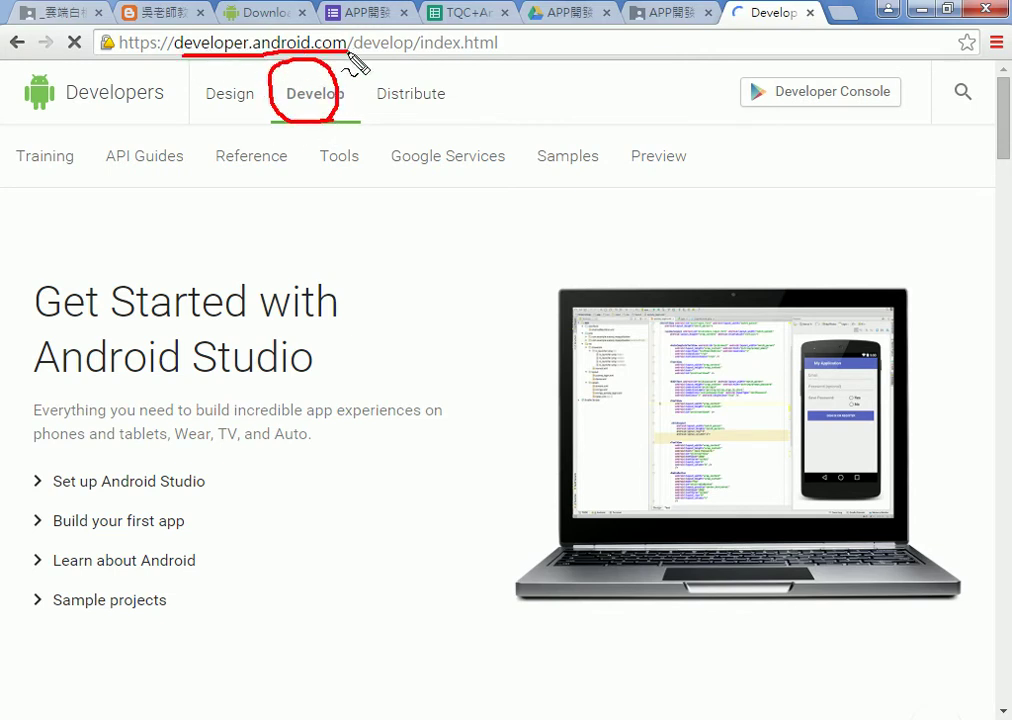
{"action": "mouse_move", "coordinate": [147, 36]}
{"action": "left_mouse_down"}
{"action": "mouse_move", "coordinate": [136, 70]}
{"action": "mouse_move", "coordinate": [160, 62]}
{"action": "mouse_move", "coordinate": [252, 100]}
{"action": "left_mouse_up"}
{"action": "mouse_move", "coordinate": [352, 178]}
{"action": "left_mouse_down"}
{"action": "mouse_move", "coordinate": [350, 140]}
{"action": "mouse_move", "coordinate": [340, 183]}
{"action": "left_mouse_up"}
{"action": "mouse_move", "coordinate": [262, 145]}
{"action": "left_mouse_down"}
{"action": "mouse_move", "coordinate": [282, 153]}
{"action": "mouse_move", "coordinate": [266, 188]}
{"action": "left_mouse_up"}
{"action": "left_click", "coordinate": [301, 185]}
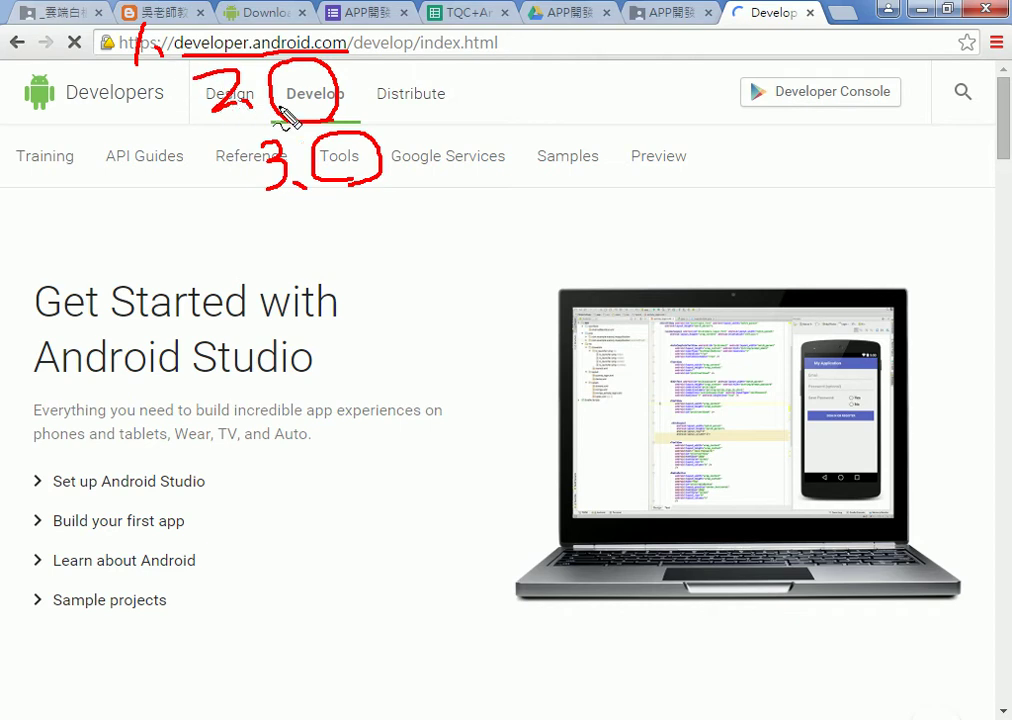
{"action": "key", "text": "Escape"}
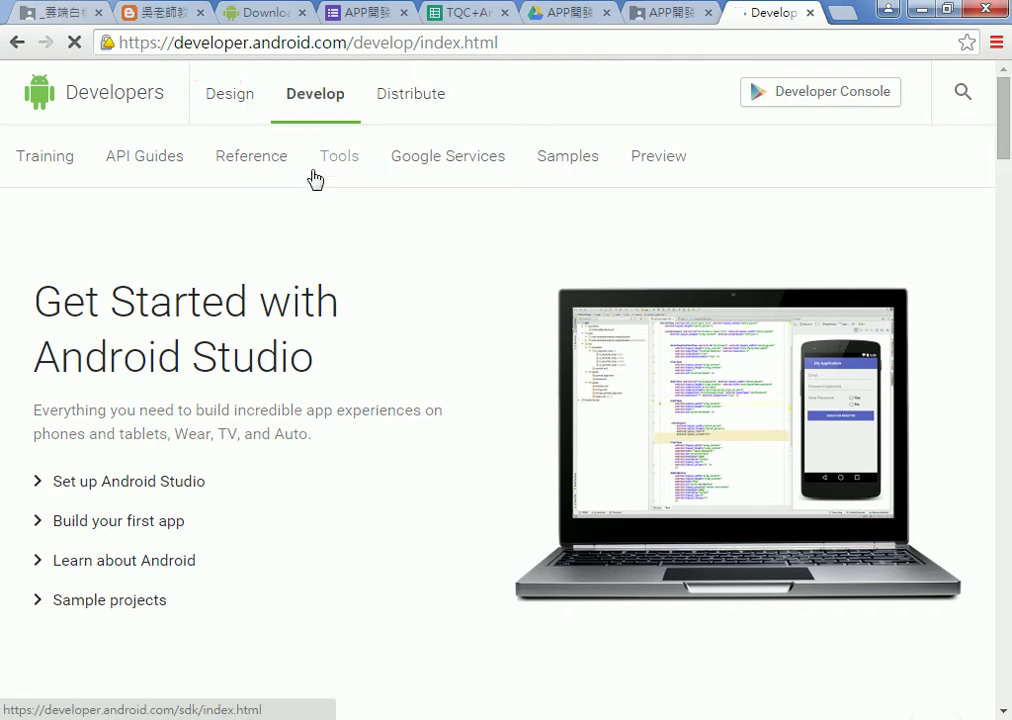
Open the Tools section of the Android developer site and mark the path to the Android Studio download for Windows
{"action": "left_click", "coordinate": [359, 165]}
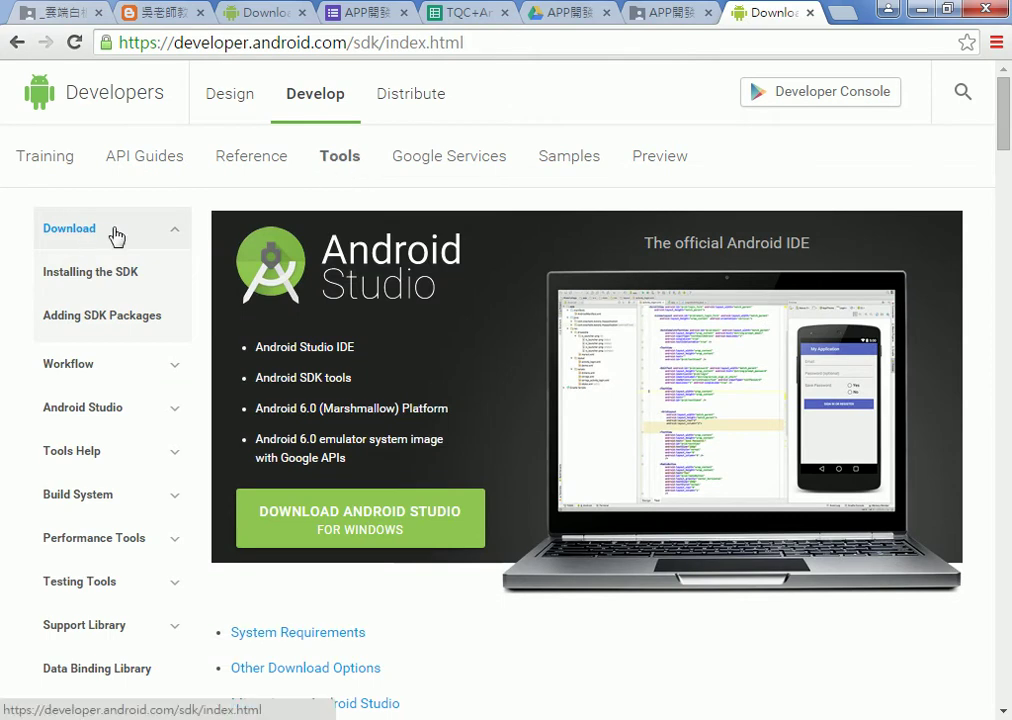
{"action": "scroll", "coordinate": [510, 287], "scroll_direction": "down", "scroll_amount": 2}
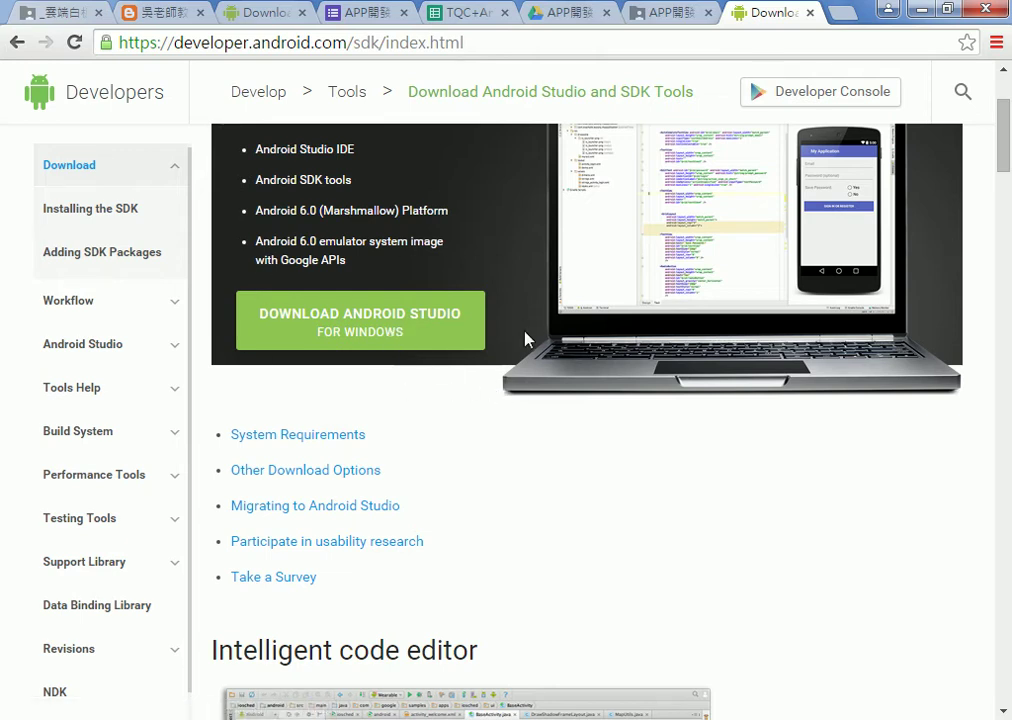
{"action": "scroll", "coordinate": [491, 263], "scroll_direction": "up", "scroll_amount": 1}
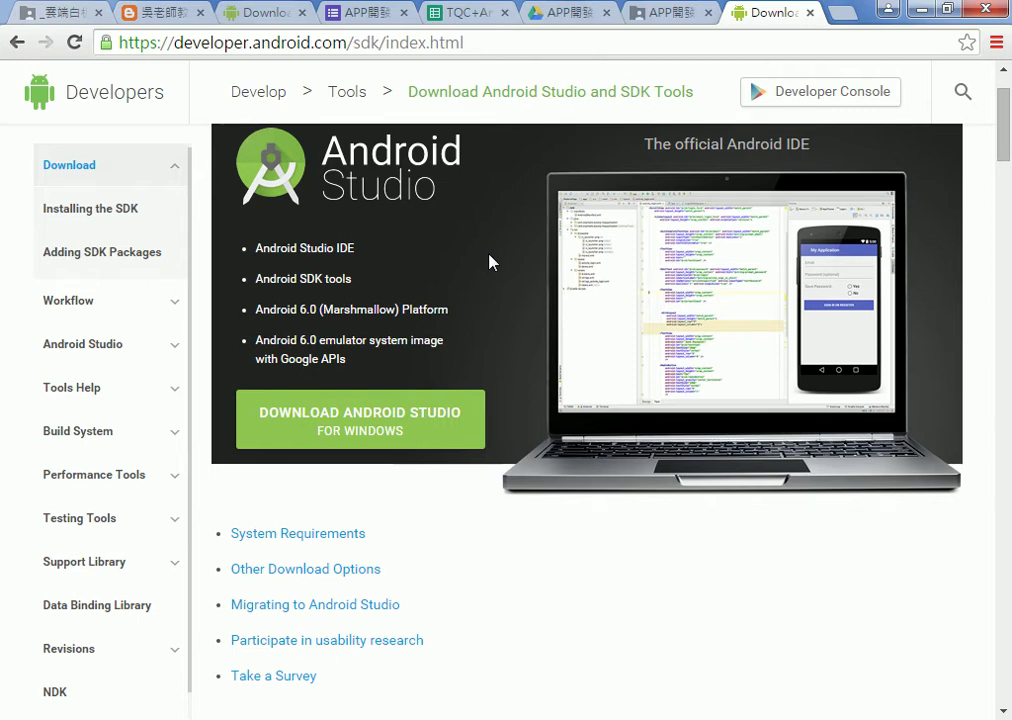
{"action": "left_click_drag", "start_coordinate": [187, 49], "coordinate": [308, 49]}
{"action": "left_click_drag", "start_coordinate": [232, 102], "coordinate": [378, 92]}
{"action": "mouse_move", "coordinate": [400, 392]}
{"action": "left_mouse_down"}
{"action": "mouse_move", "coordinate": [339, 452]}
{"action": "mouse_move", "coordinate": [378, 388]}
{"action": "left_mouse_up"}
{"action": "mouse_move", "coordinate": [348, 128]}
{"action": "left_mouse_down"}
{"action": "mouse_move", "coordinate": [374, 362]}
{"action": "mouse_move", "coordinate": [409, 371]}
{"action": "left_mouse_up"}
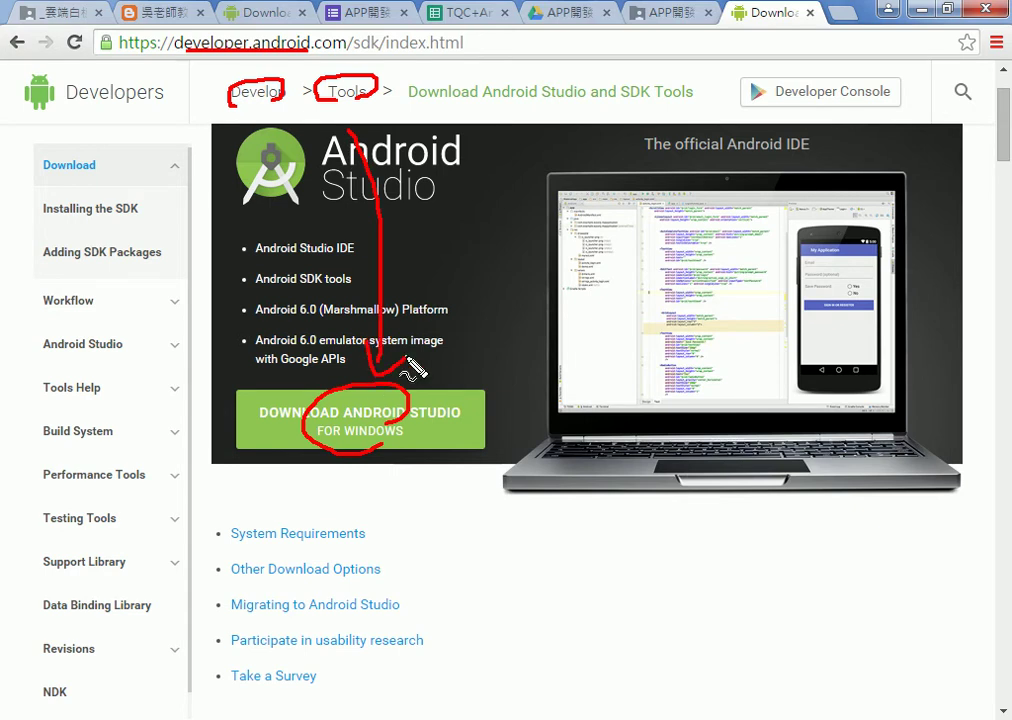
{"action": "key", "text": "Escape"}
Look through the Android Studio download page to Other Download Options and highlight the SDK Tools Only heading
{"action": "scroll", "coordinate": [407, 364], "scroll_direction": "down", "scroll_amount": 13}
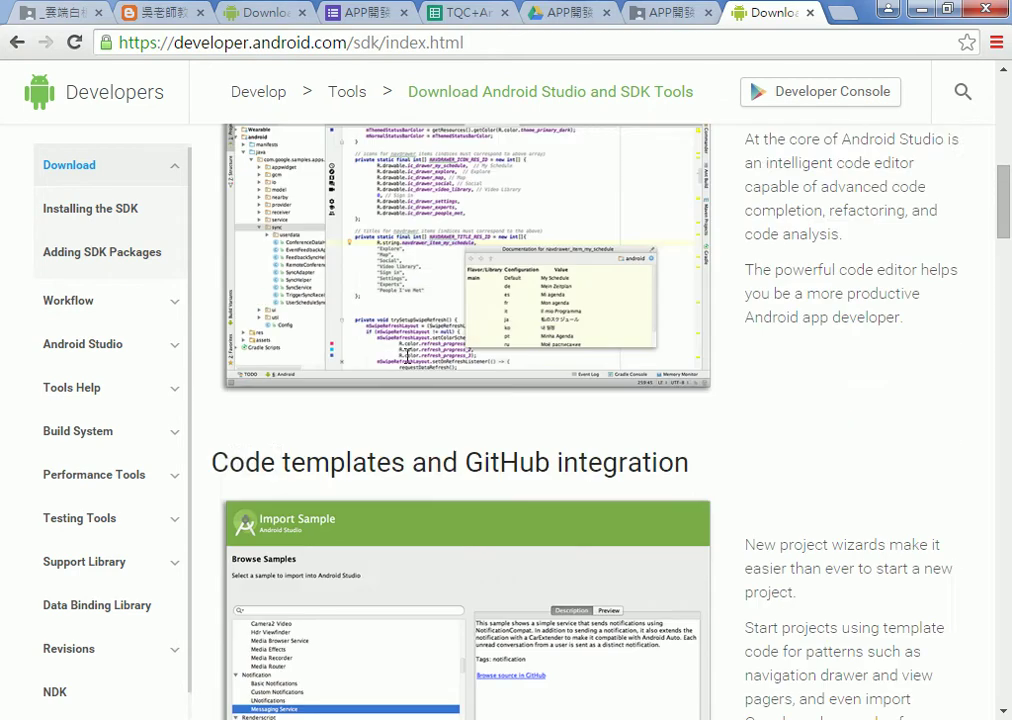
{"action": "scroll", "coordinate": [407, 364], "scroll_direction": "down", "scroll_amount": 6}
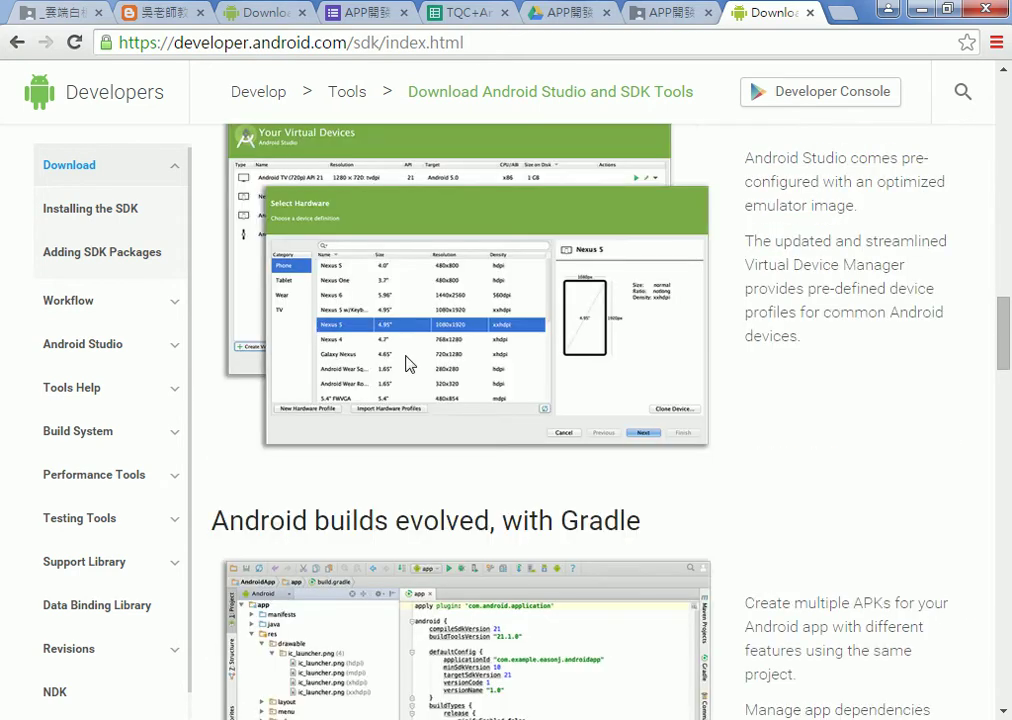
{"action": "scroll", "coordinate": [407, 364], "scroll_direction": "down", "scroll_amount": 12}
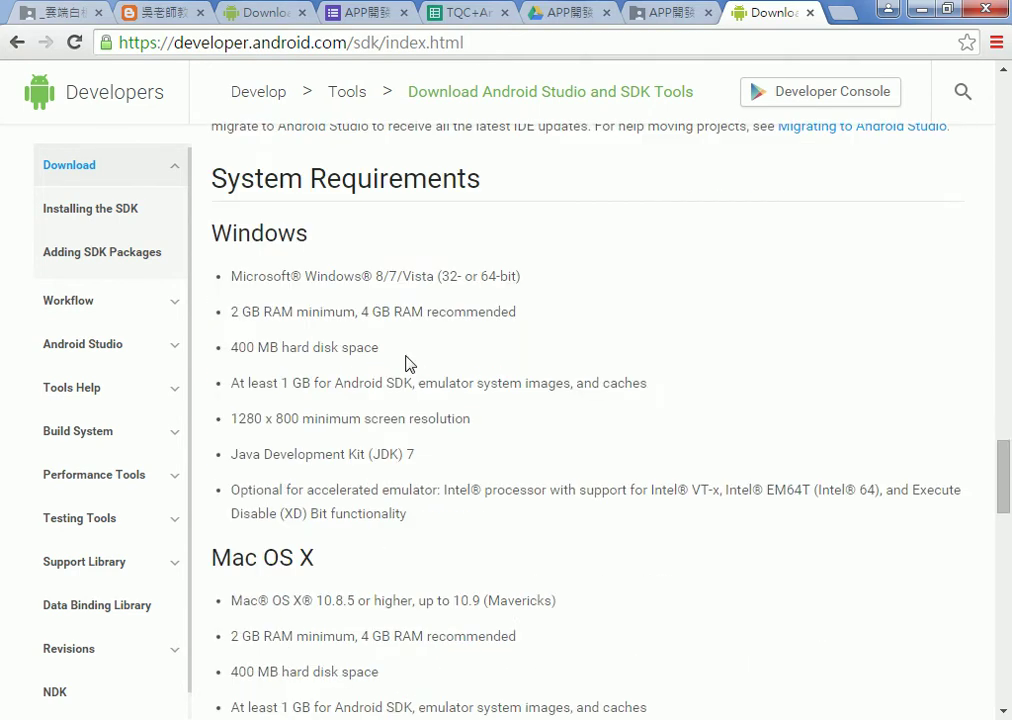
{"action": "scroll", "coordinate": [407, 364], "scroll_direction": "down", "scroll_amount": 10}
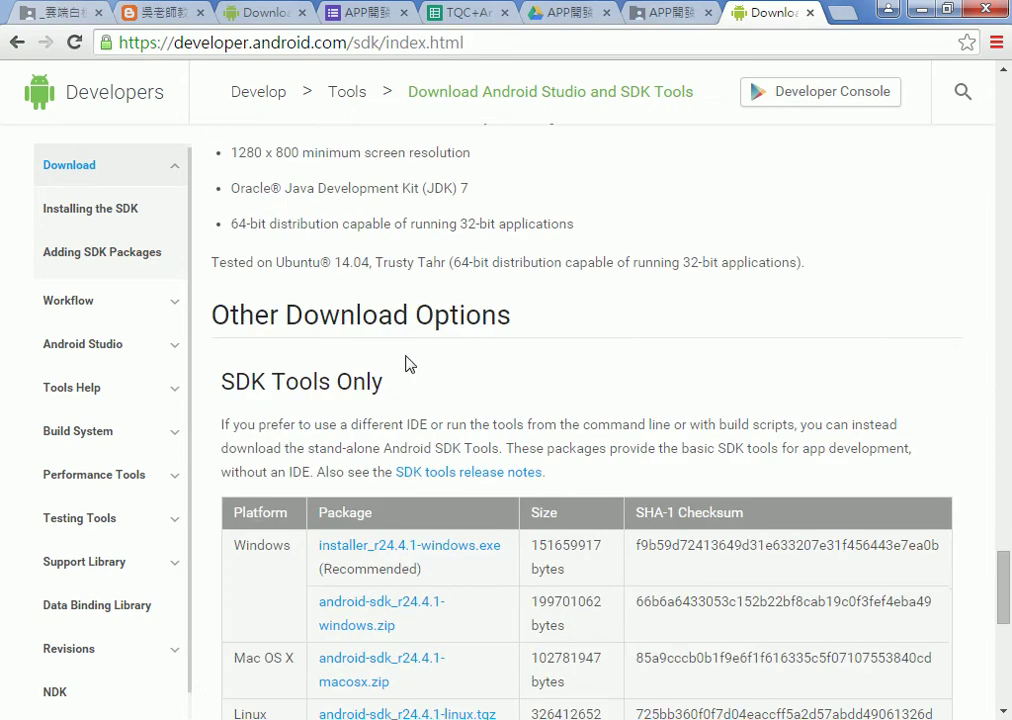
{"action": "scroll", "coordinate": [407, 364], "scroll_direction": "down", "scroll_amount": 2}
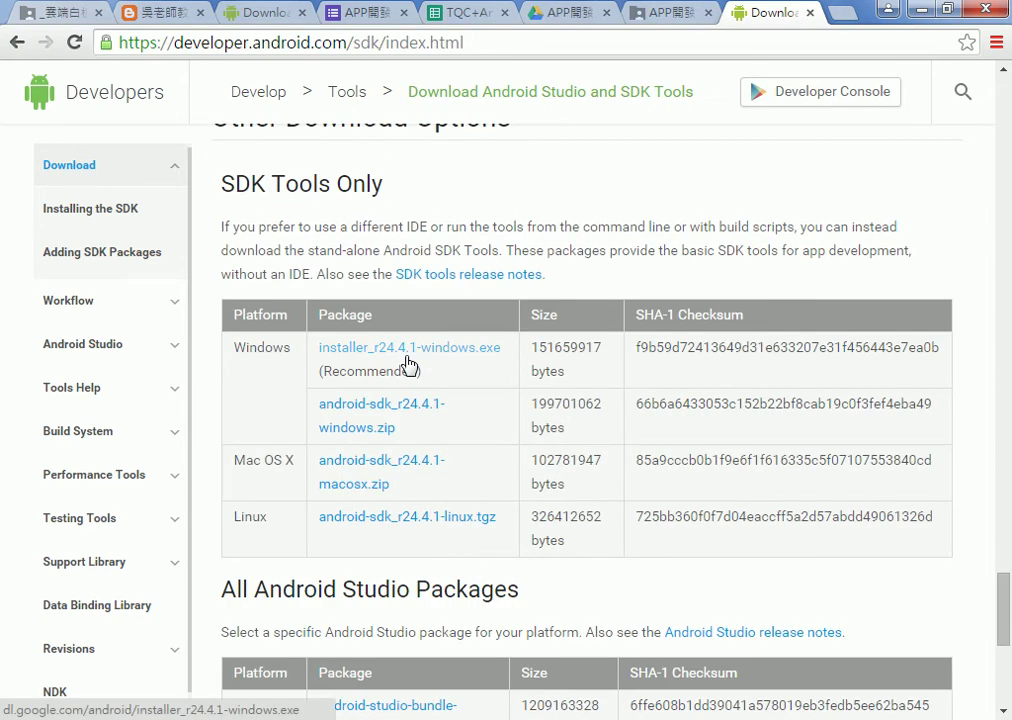
{"action": "scroll", "coordinate": [336, 205], "scroll_direction": "up", "scroll_amount": 1}
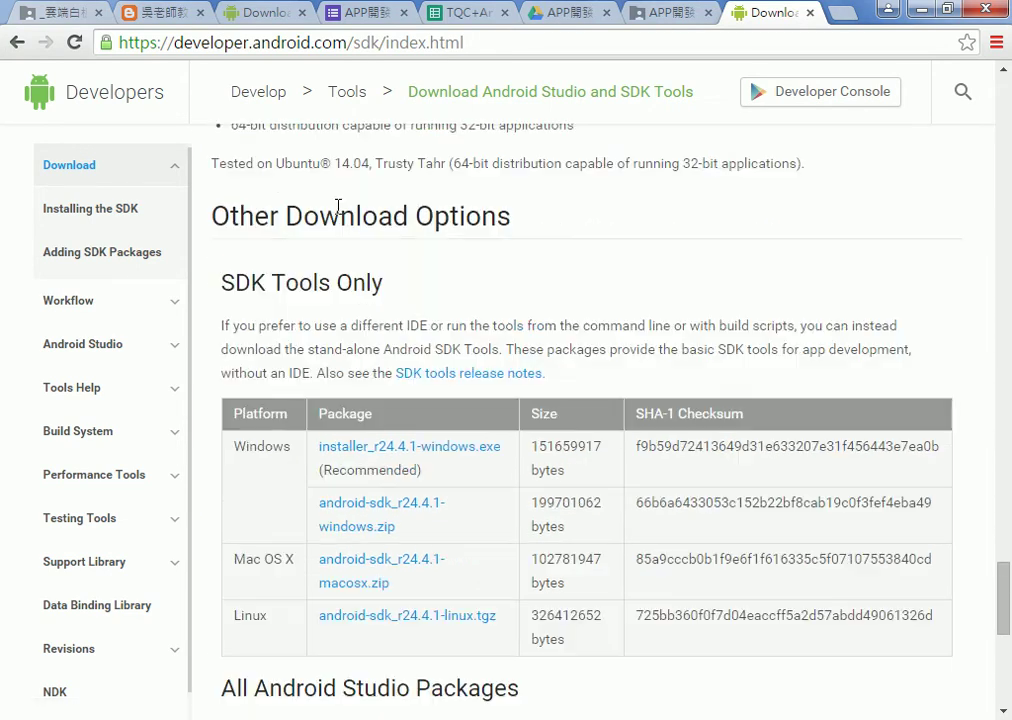
{"action": "scroll", "coordinate": [642, 226], "scroll_direction": "down", "scroll_amount": 2}
{"action": "scroll", "coordinate": [648, 245], "scroll_direction": "up", "scroll_amount": 1}
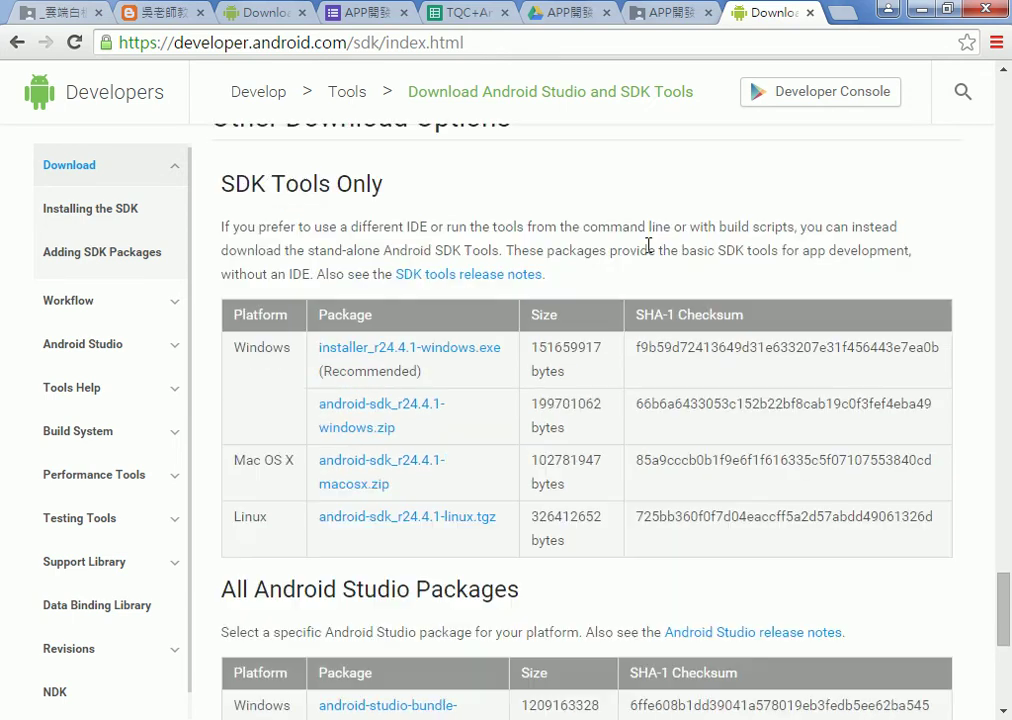
{"action": "left_click_drag", "start_coordinate": [220, 183], "coordinate": [419, 183]}
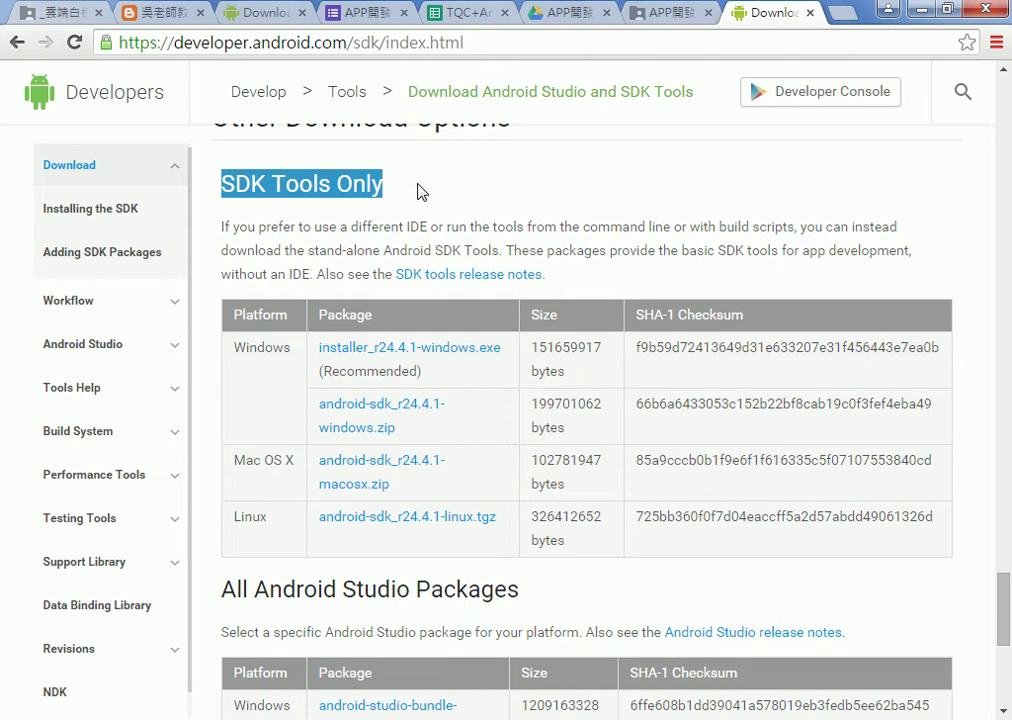
Examine the All Android Studio Packages list and mark the Windows IDE installer labelled "No SDK tools included"
{"action": "scroll", "coordinate": [419, 191], "scroll_direction": "down", "scroll_amount": 2}
{"action": "scroll", "coordinate": [419, 191], "scroll_direction": "down", "scroll_amount": 2}
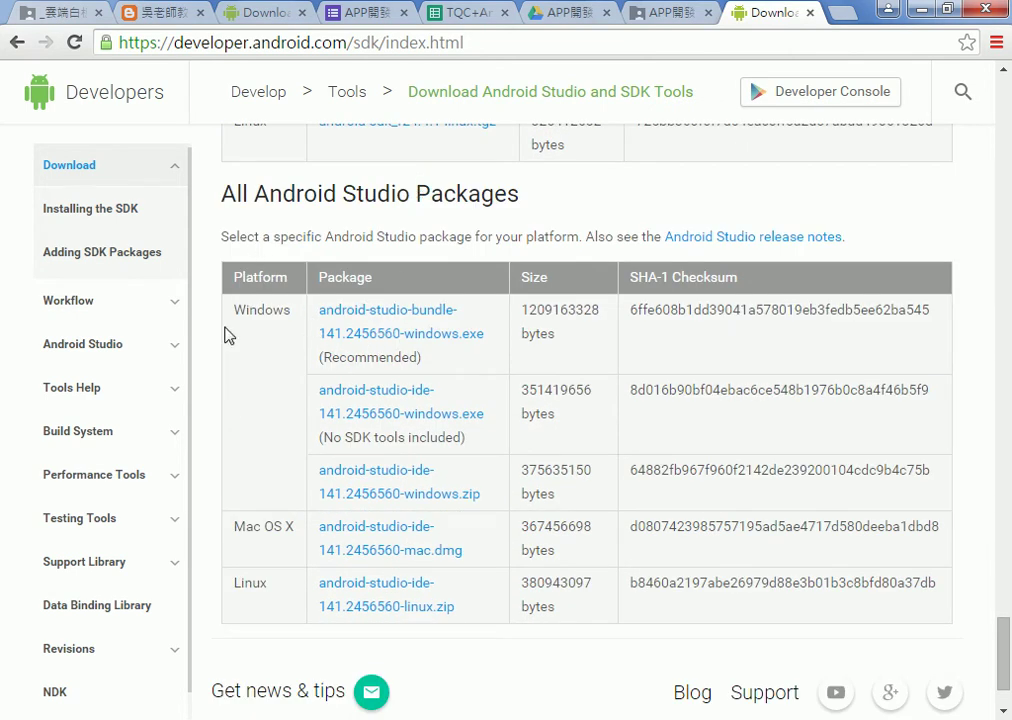
{"action": "left_click_drag", "start_coordinate": [222, 194], "coordinate": [535, 203]}
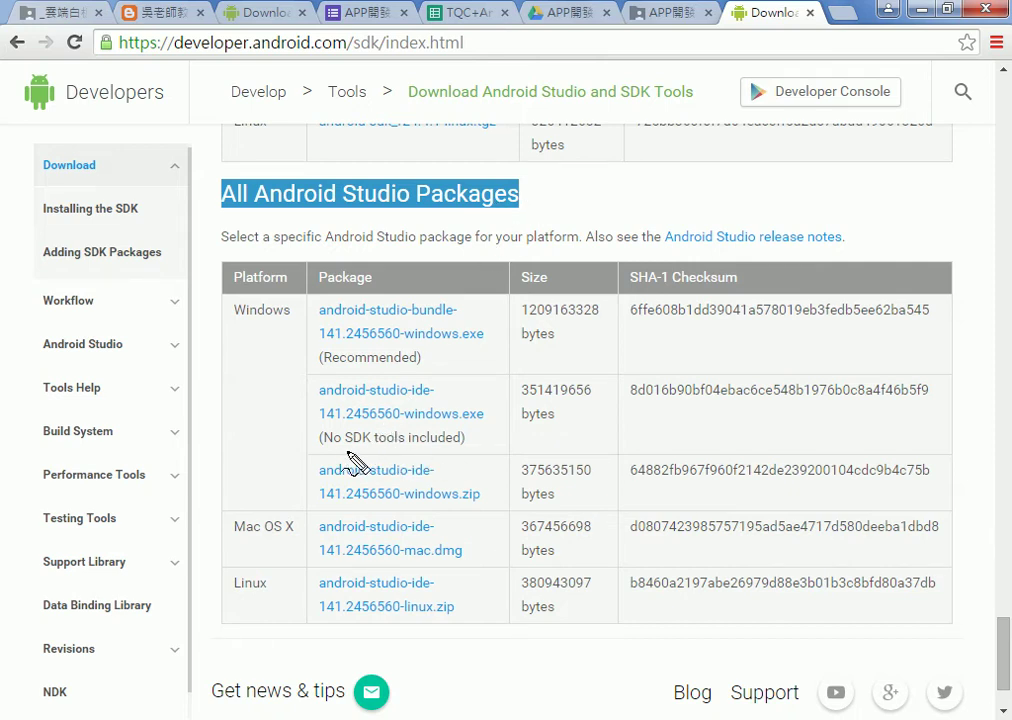
{"action": "left_click_drag", "start_coordinate": [325, 446], "coordinate": [372, 446]}
{"action": "mouse_move", "coordinate": [443, 457]}
{"action": "left_mouse_down"}
{"action": "mouse_move", "coordinate": [318, 455]}
{"action": "mouse_move", "coordinate": [308, 385]}
{"action": "mouse_move", "coordinate": [480, 395]}
{"action": "mouse_move", "coordinate": [482, 458]}
{"action": "left_mouse_up"}
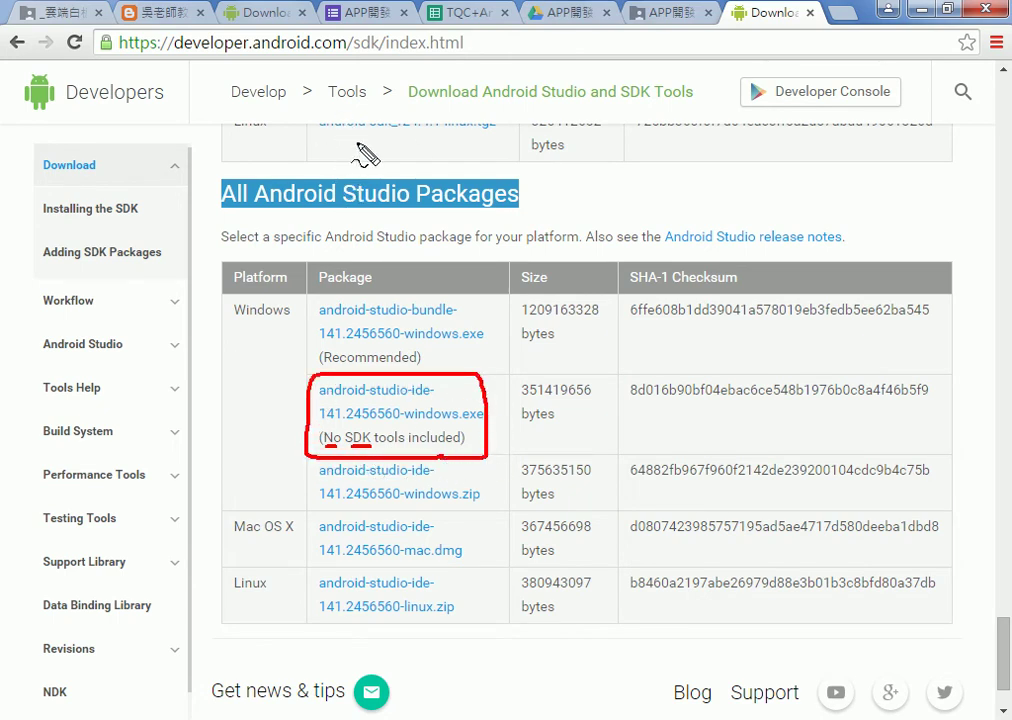
{"action": "key", "text": "Escape"}
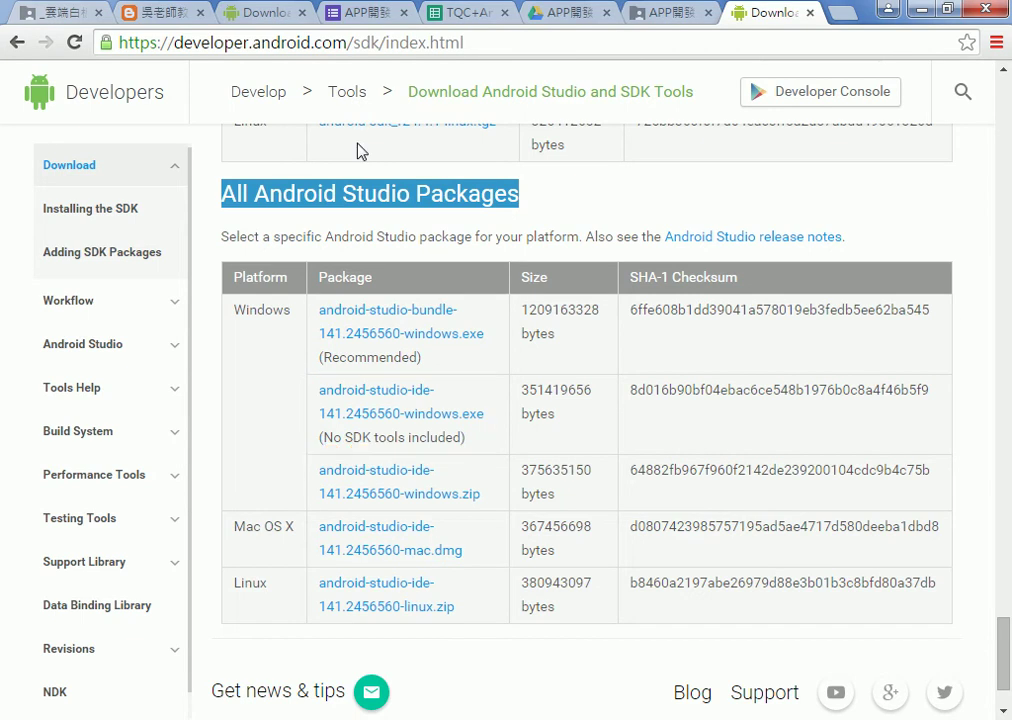
Review the SDK Tools Only packages for Windows, circling android-sdk_r24.4.1-windows.zip and crossing out installer_r24.4.1-windows.exe
{"action": "scroll", "coordinate": [400, 390], "scroll_direction": "up", "scroll_amount": 3}
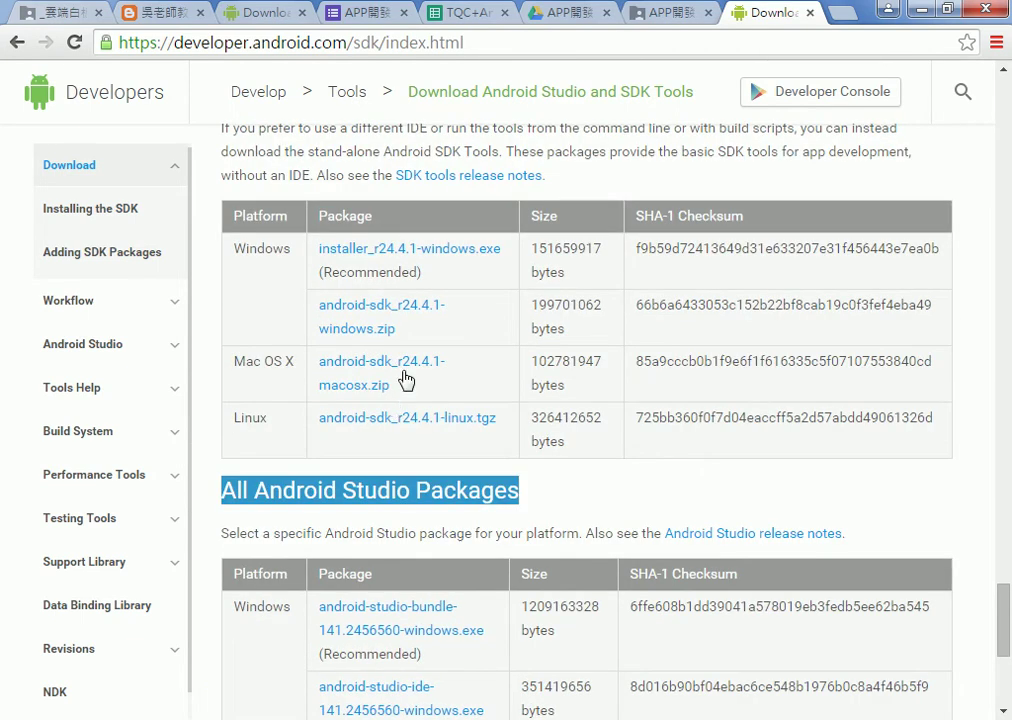
{"action": "scroll", "coordinate": [405, 380], "scroll_direction": "up", "scroll_amount": 2}
{"action": "scroll", "coordinate": [405, 380], "scroll_direction": "down", "scroll_amount": 2}
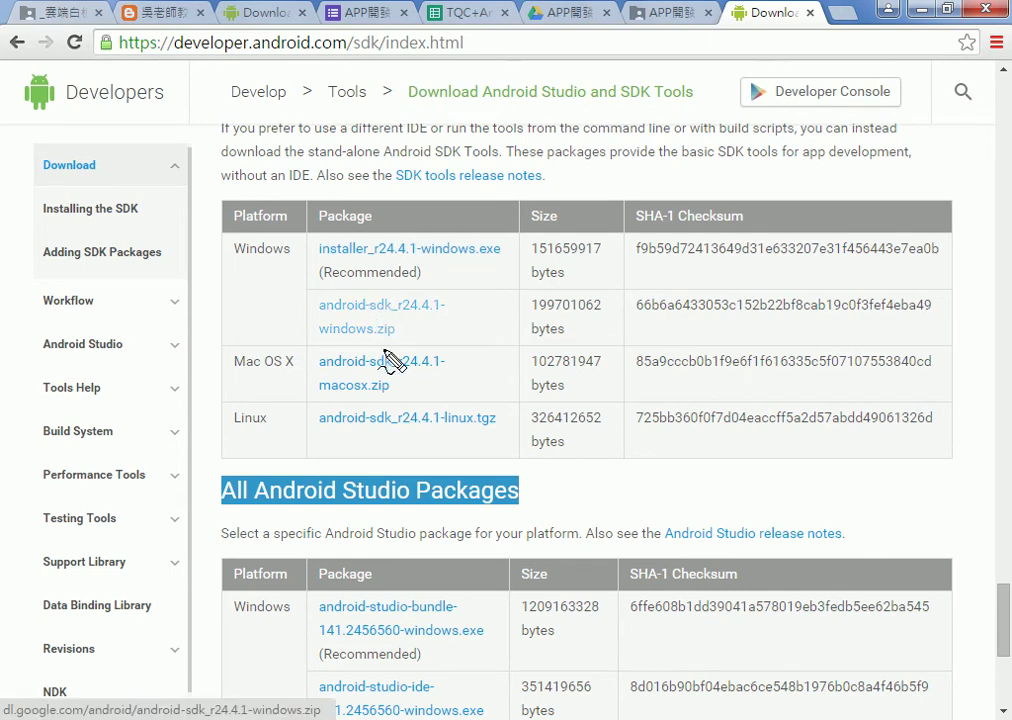
{"action": "mouse_move", "coordinate": [390, 348]}
{"action": "left_mouse_down"}
{"action": "mouse_move", "coordinate": [330, 335]}
{"action": "mouse_move", "coordinate": [338, 298]}
{"action": "mouse_move", "coordinate": [438, 345]}
{"action": "mouse_move", "coordinate": [318, 322]}
{"action": "left_mouse_up"}
{"action": "mouse_move", "coordinate": [380, 233]}
{"action": "left_mouse_down"}
{"action": "mouse_move", "coordinate": [330, 256]}
{"action": "mouse_move", "coordinate": [375, 265]}
{"action": "left_mouse_up"}
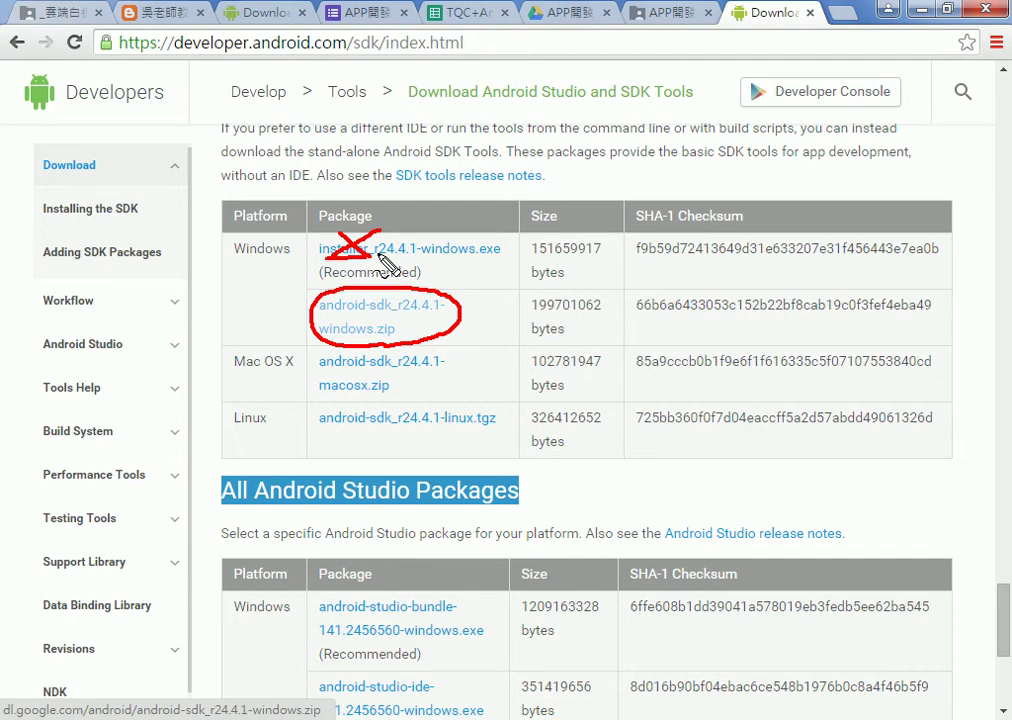
{"action": "key", "text": "Escape"}
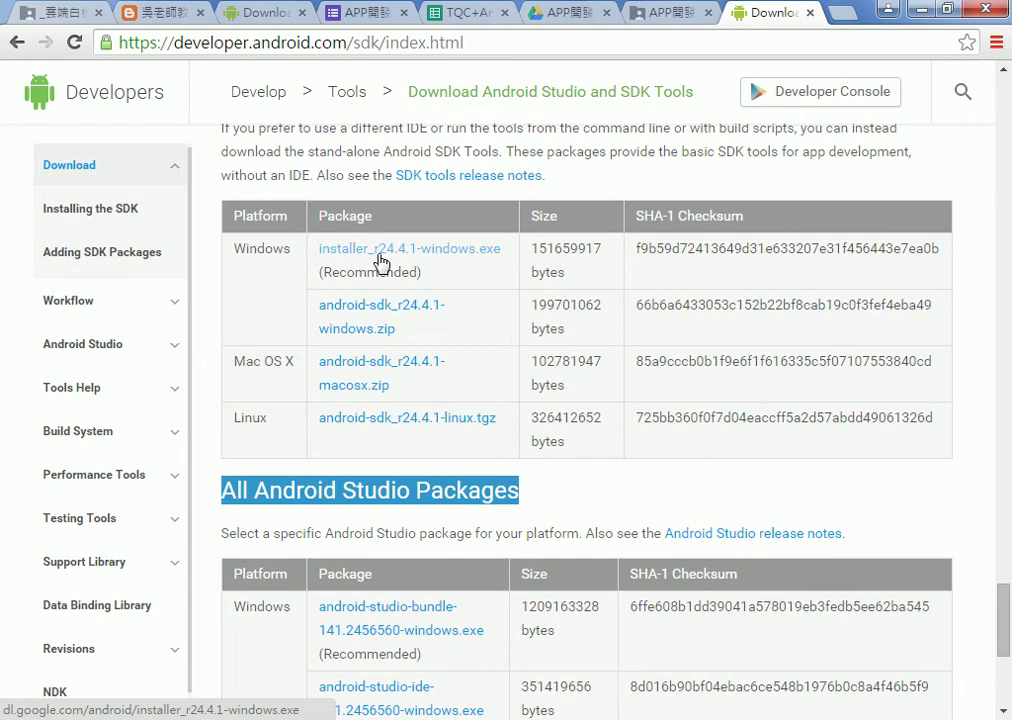
{"action": "scroll", "coordinate": [380, 262], "scroll_direction": "up", "scroll_amount": 10}
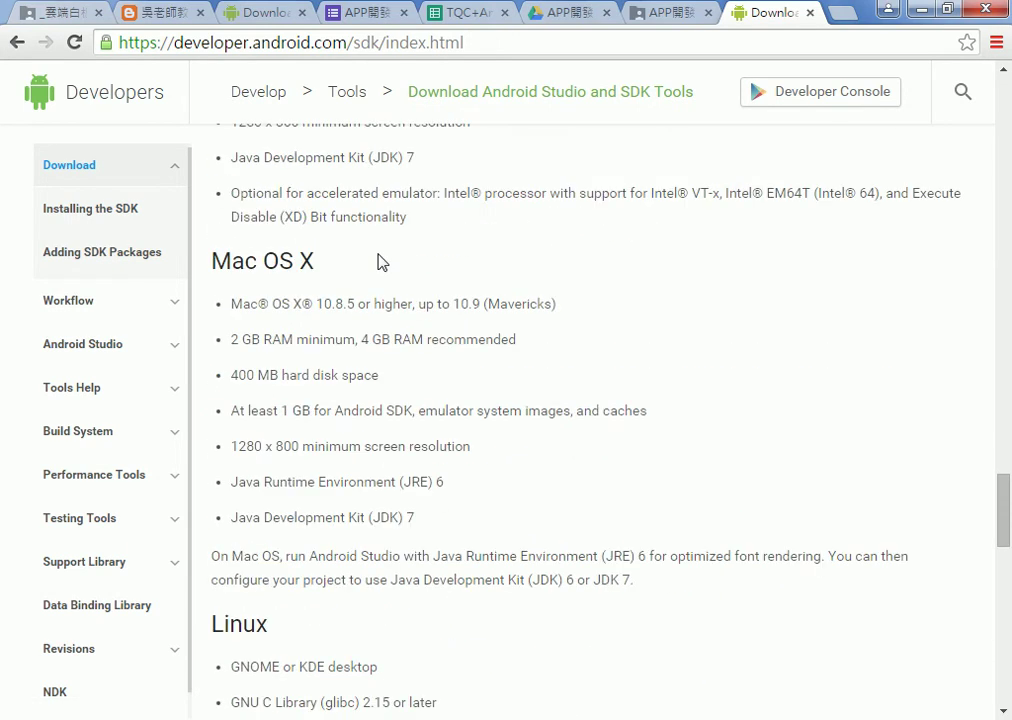
{"action": "scroll", "coordinate": [380, 262], "scroll_direction": "up", "scroll_amount": 15}
{"action": "scroll", "coordinate": [380, 262], "scroll_direction": "up", "scroll_amount": 15}
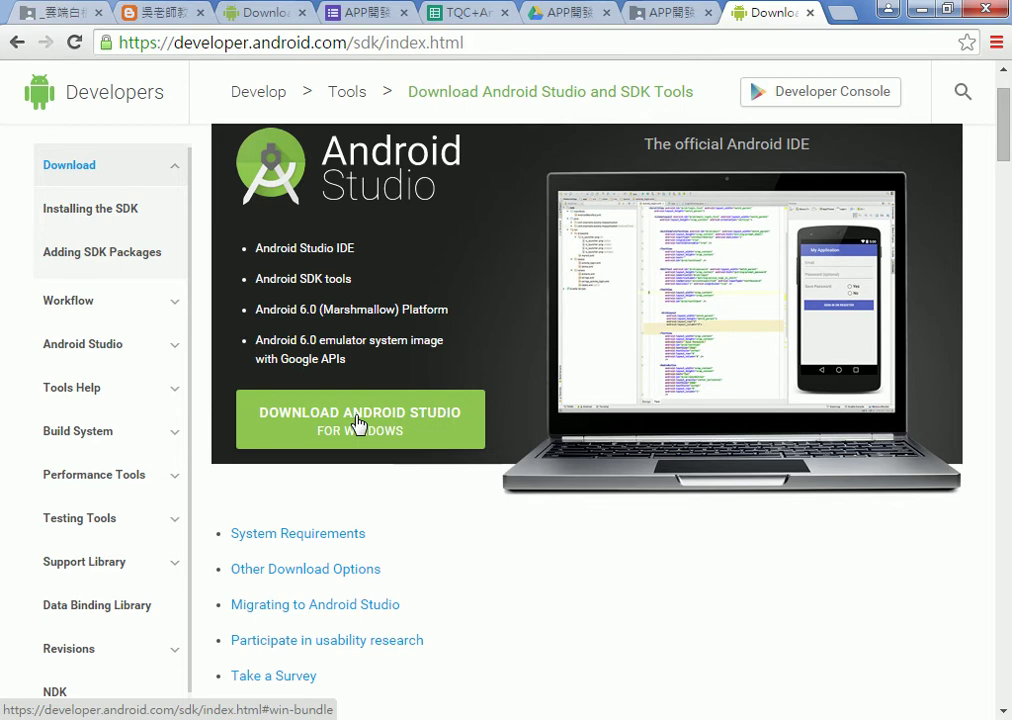
Switch to the shared Google Drive course folder, close the file preview and mark android-studio-ide-141.zip
{"action": "left_click", "coordinate": [665, 18]}
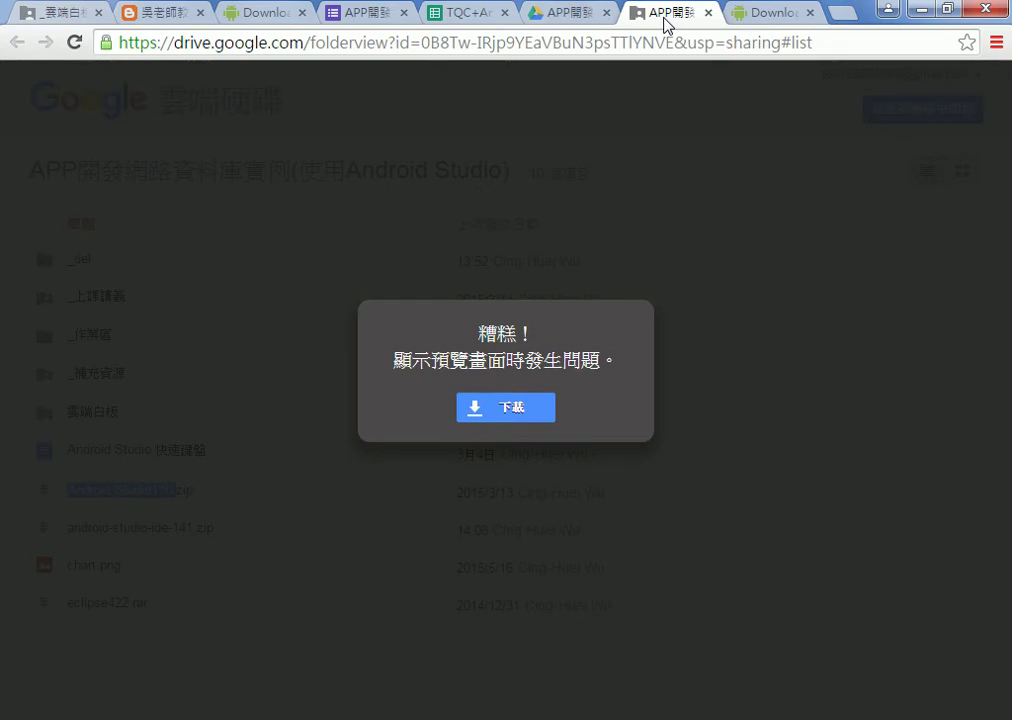
{"action": "left_click", "coordinate": [968, 87]}
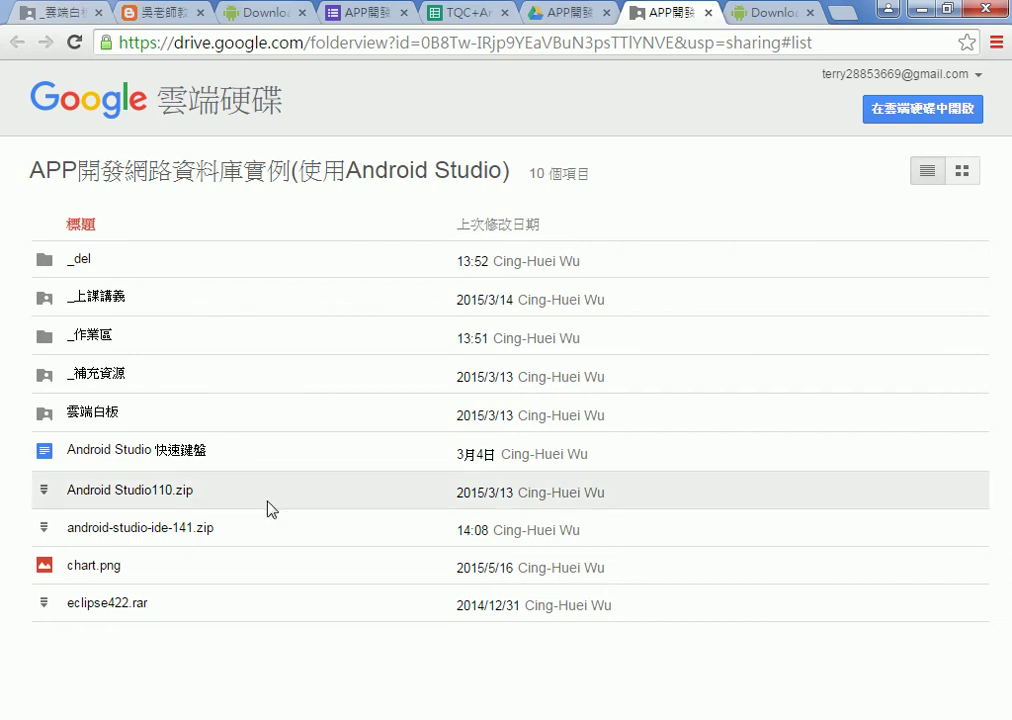
{"action": "left_click", "coordinate": [74, 42]}
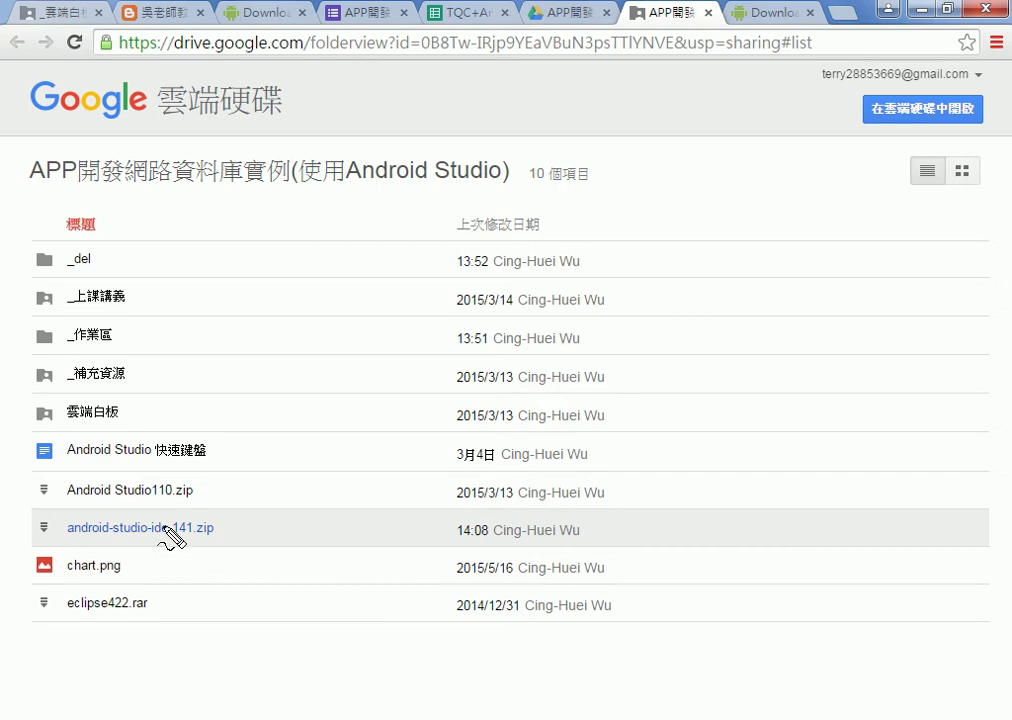
{"action": "mouse_move", "coordinate": [218, 541]}
{"action": "left_mouse_down"}
{"action": "mouse_move", "coordinate": [45, 548]}
{"action": "mouse_move", "coordinate": [181, 515]}
{"action": "mouse_move", "coordinate": [215, 540]}
{"action": "left_mouse_up"}
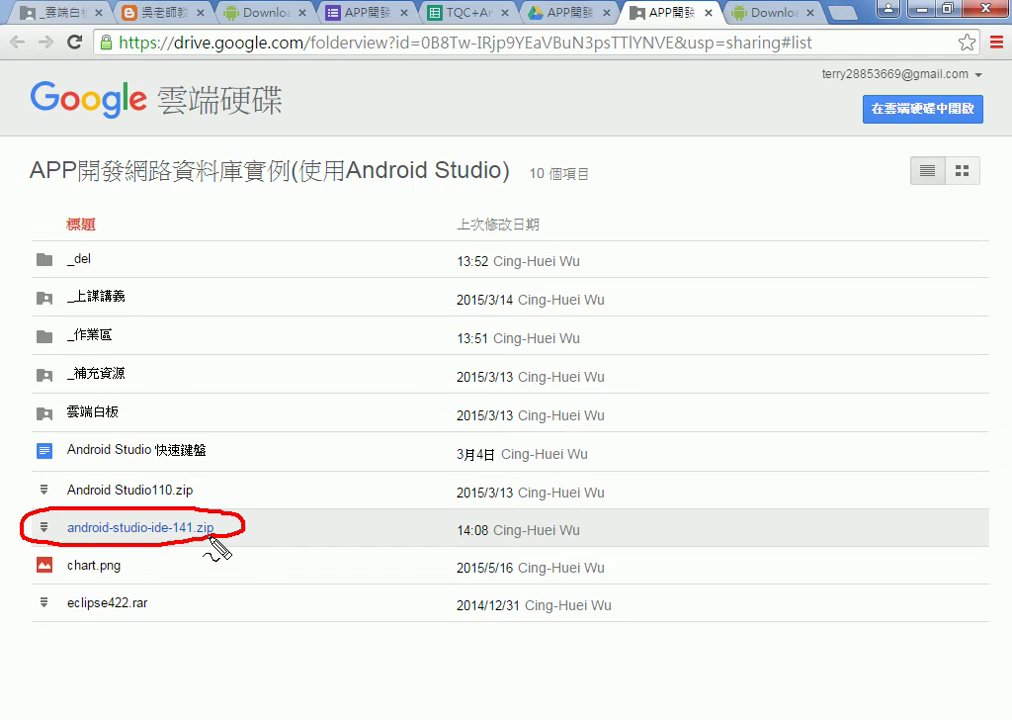
{"action": "left_click_drag", "start_coordinate": [333, 530], "coordinate": [243, 530]}
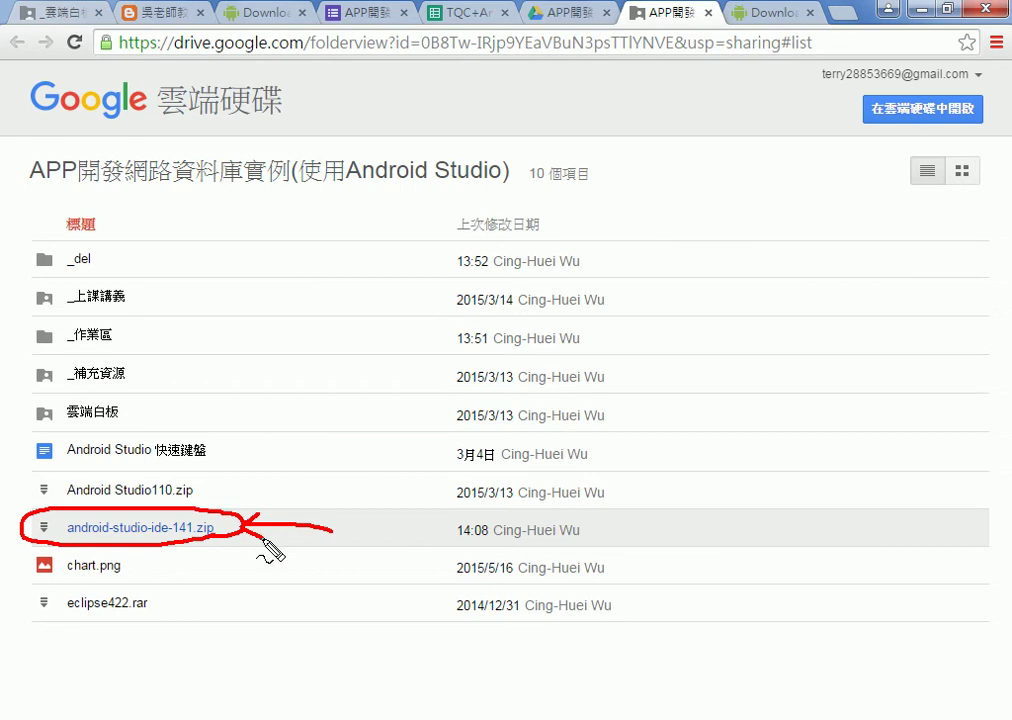
{"action": "key", "text": "Escape"}
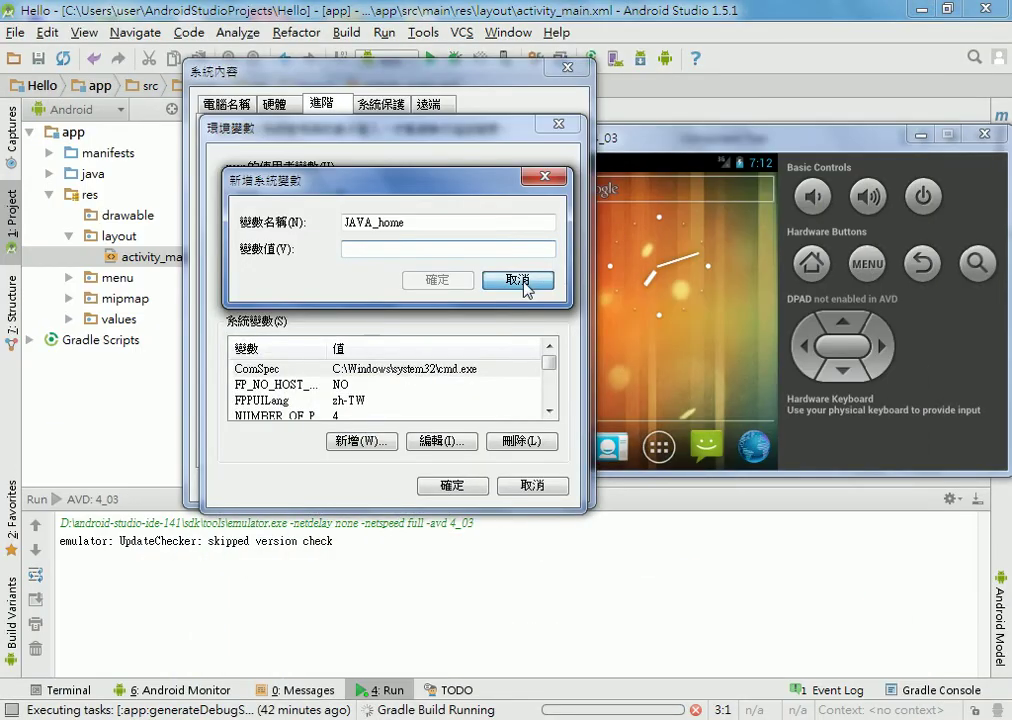
Cancel the new JAVA_home system variable, close the system settings dialogs and minimize Android Studio
{"action": "left_click", "coordinate": [522, 283]}
{"action": "left_click", "coordinate": [527, 485]}
{"action": "left_click", "coordinate": [569, 67]}
{"action": "left_click", "coordinate": [919, 8]}
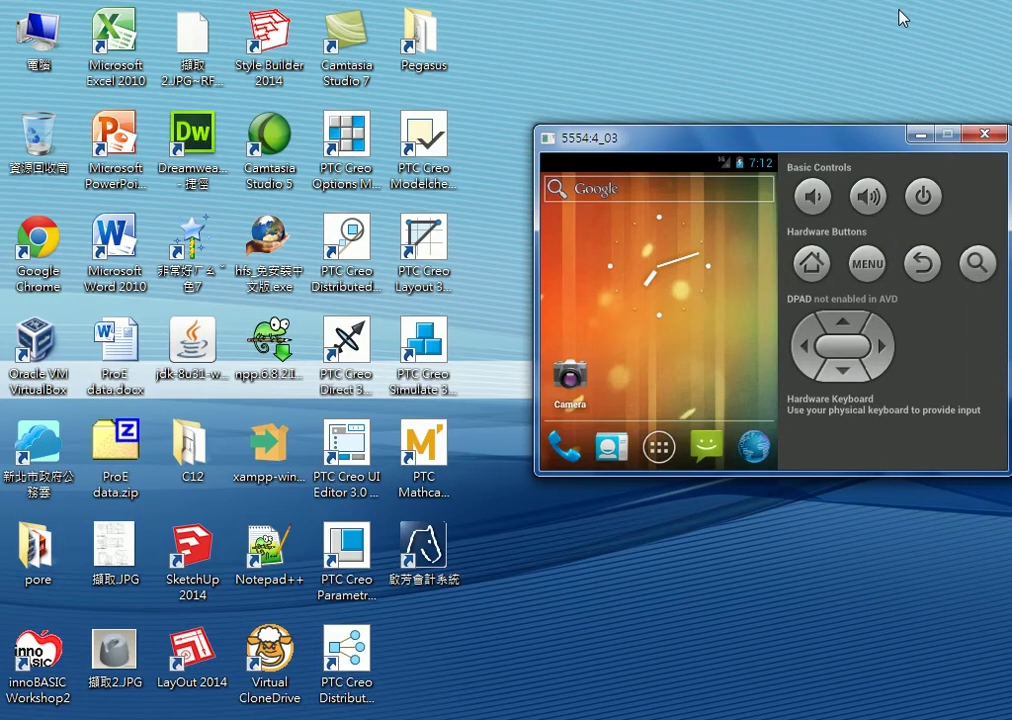
Open the android-studio-ide-141 folder on drive D: in Windows Explorer and mark its android-studio-ide-141 subfolder
{"action": "key", "text": "super+e"}
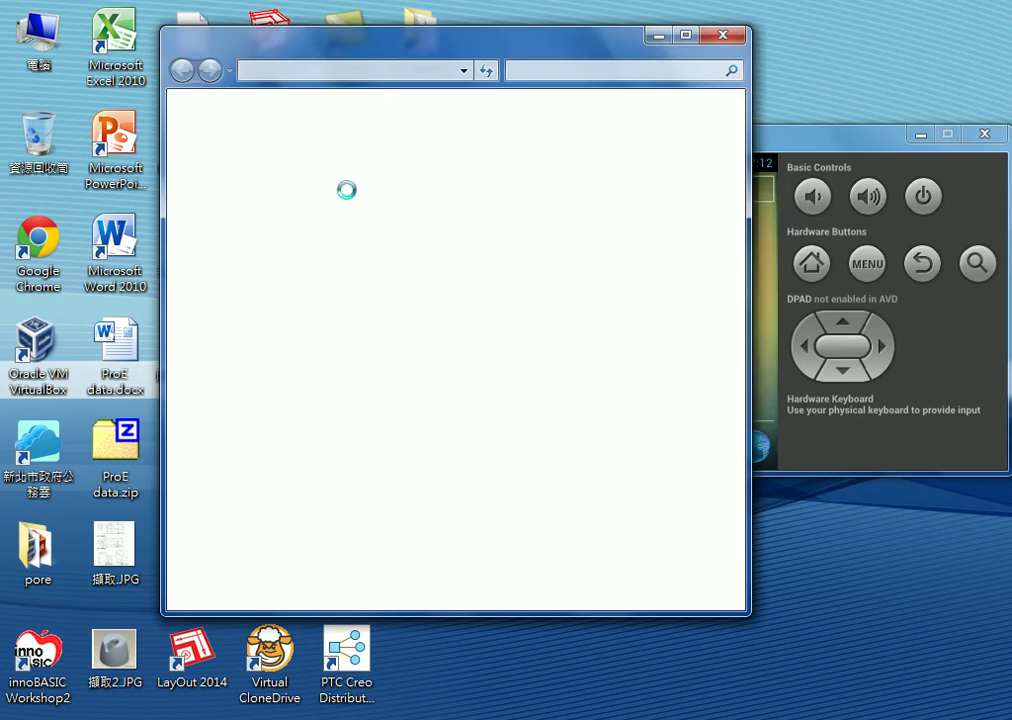
{"action": "left_click_drag", "start_coordinate": [332, 50], "coordinate": [273, 50]}
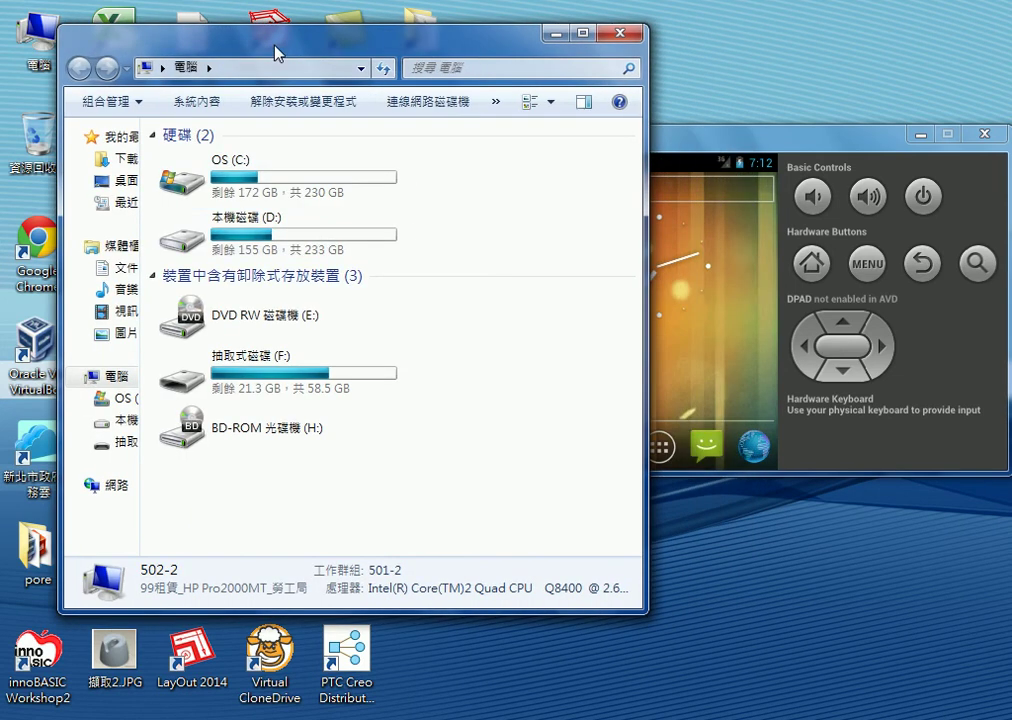
{"action": "double_click", "coordinate": [282, 256]}
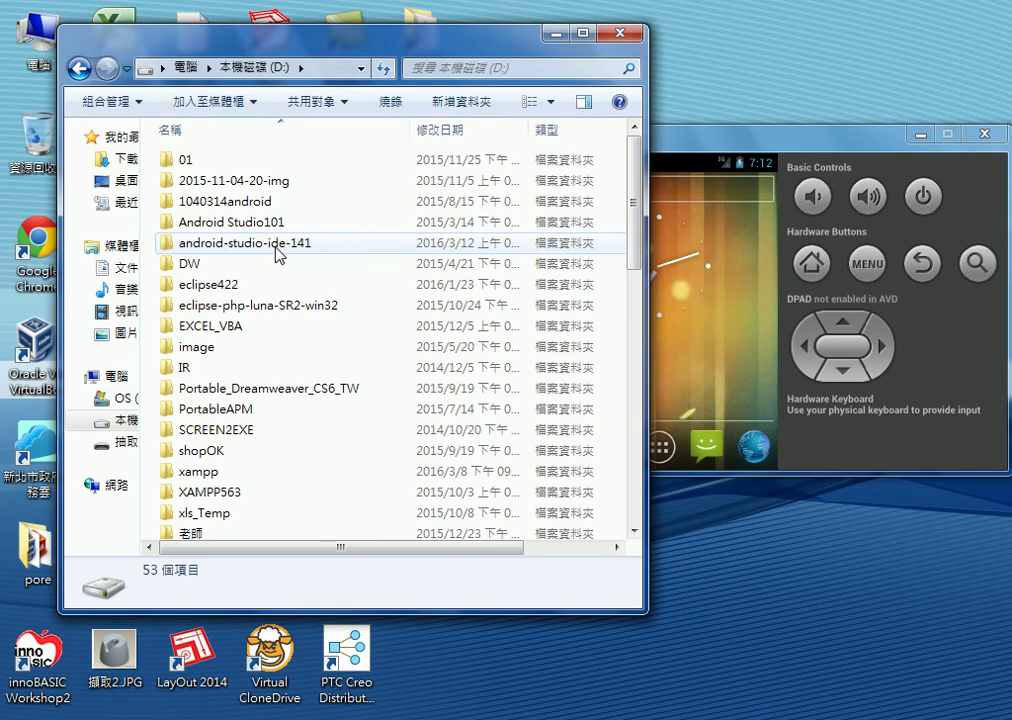
{"action": "double_click", "coordinate": [278, 254]}
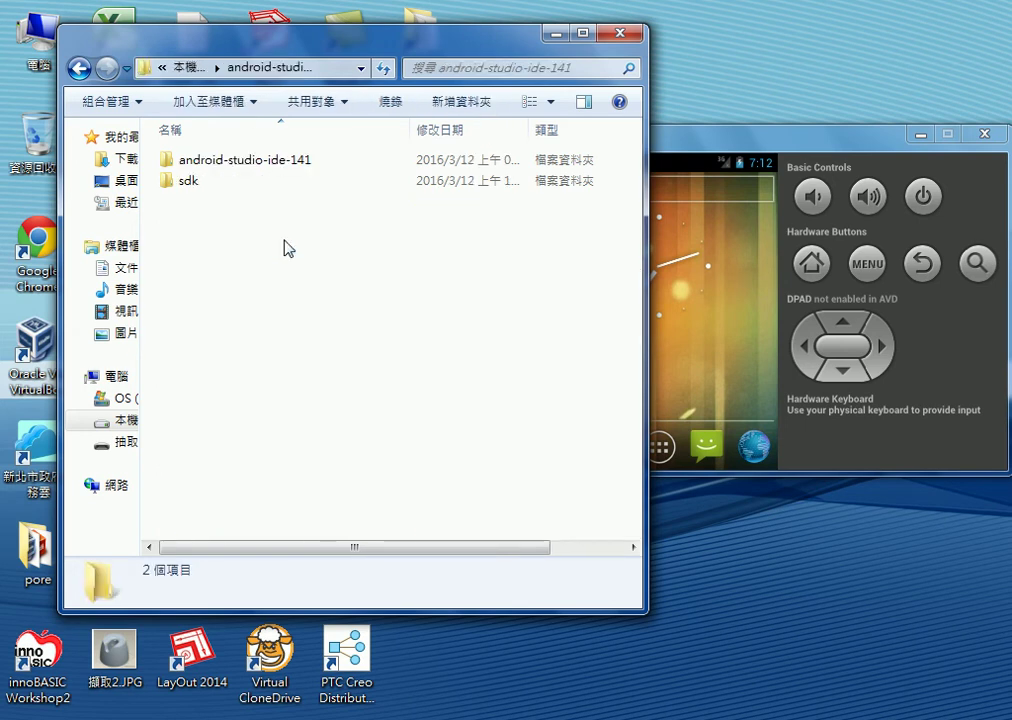
{"action": "left_click", "coordinate": [277, 167]}
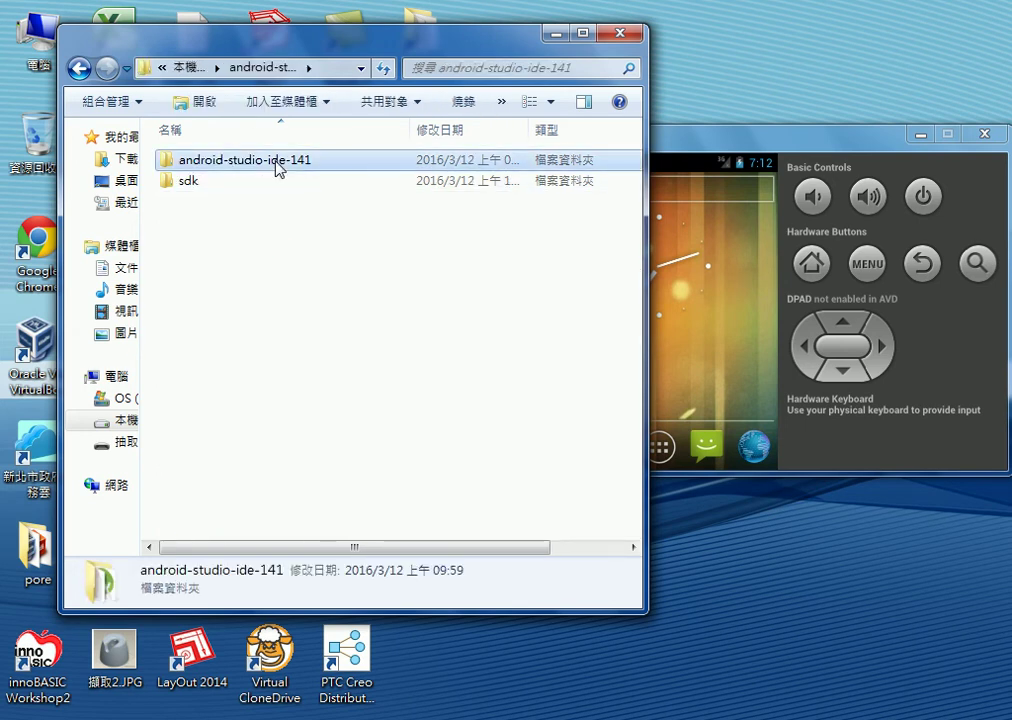
{"action": "mouse_move", "coordinate": [285, 172]}
{"action": "left_mouse_down"}
{"action": "mouse_move", "coordinate": [300, 178]}
{"action": "mouse_move", "coordinate": [160, 178]}
{"action": "mouse_move", "coordinate": [280, 148]}
{"action": "mouse_move", "coordinate": [321, 160]}
{"action": "left_mouse_up"}
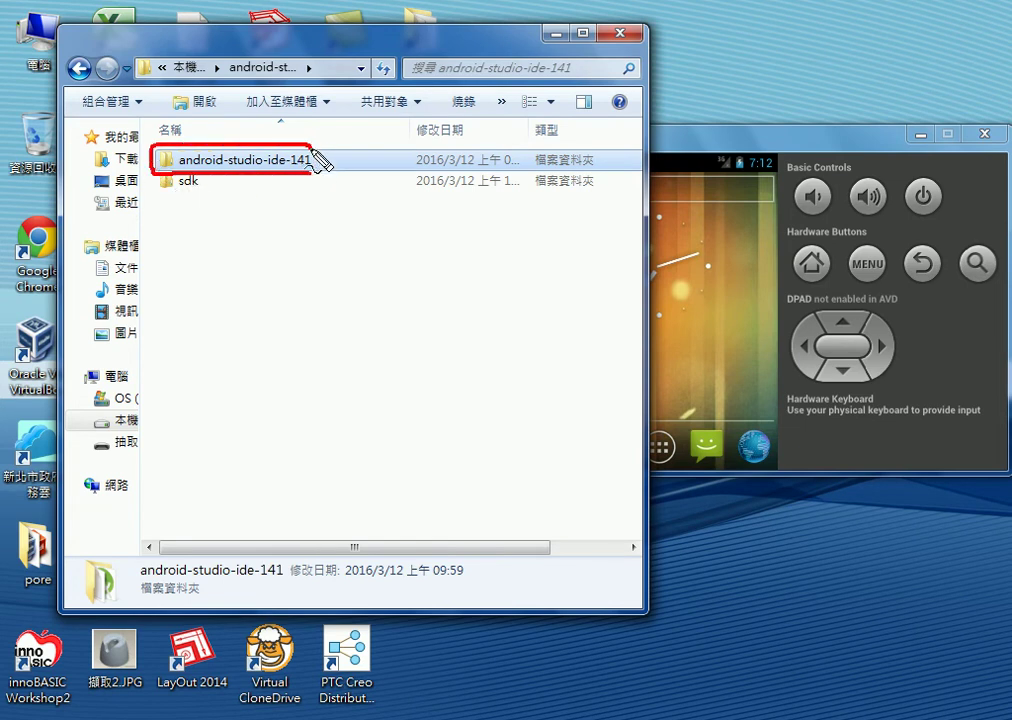
Circle the sdk folder, draw an arrow pointing at it, and clear the markings
{"action": "mouse_move", "coordinate": [201, 198]}
{"action": "left_mouse_down"}
{"action": "mouse_move", "coordinate": [160, 190]}
{"action": "mouse_move", "coordinate": [211, 190]}
{"action": "mouse_move", "coordinate": [203, 198]}
{"action": "mouse_move", "coordinate": [217, 206]}
{"action": "left_mouse_up"}
{"action": "left_click_drag", "start_coordinate": [290, 220], "coordinate": [222, 190]}
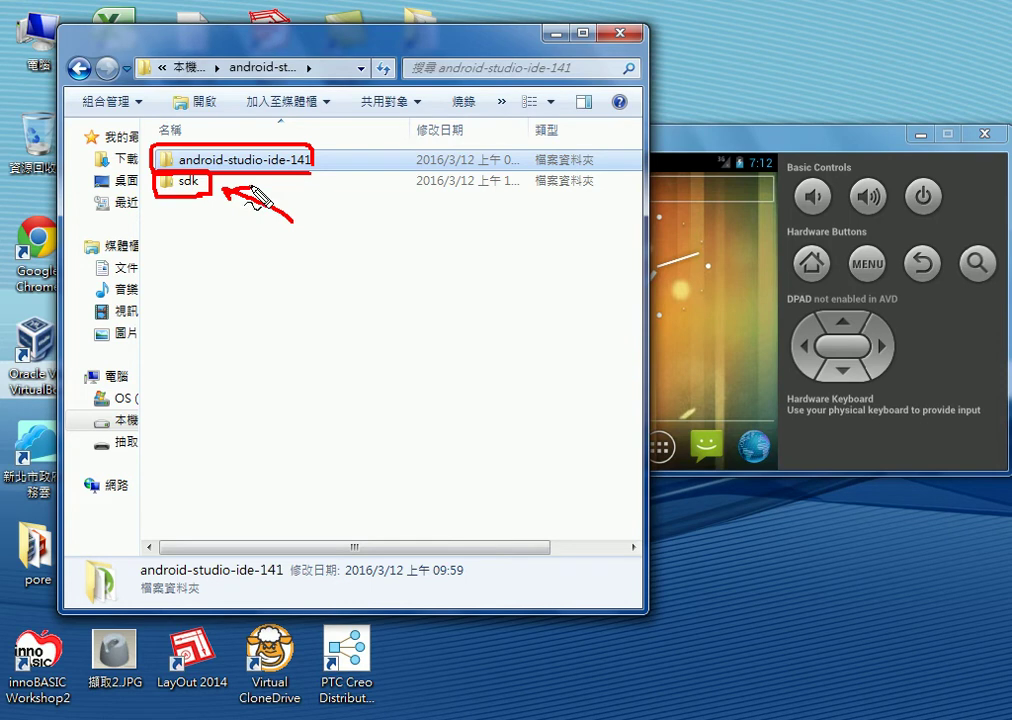
{"action": "key", "text": "Escape"}
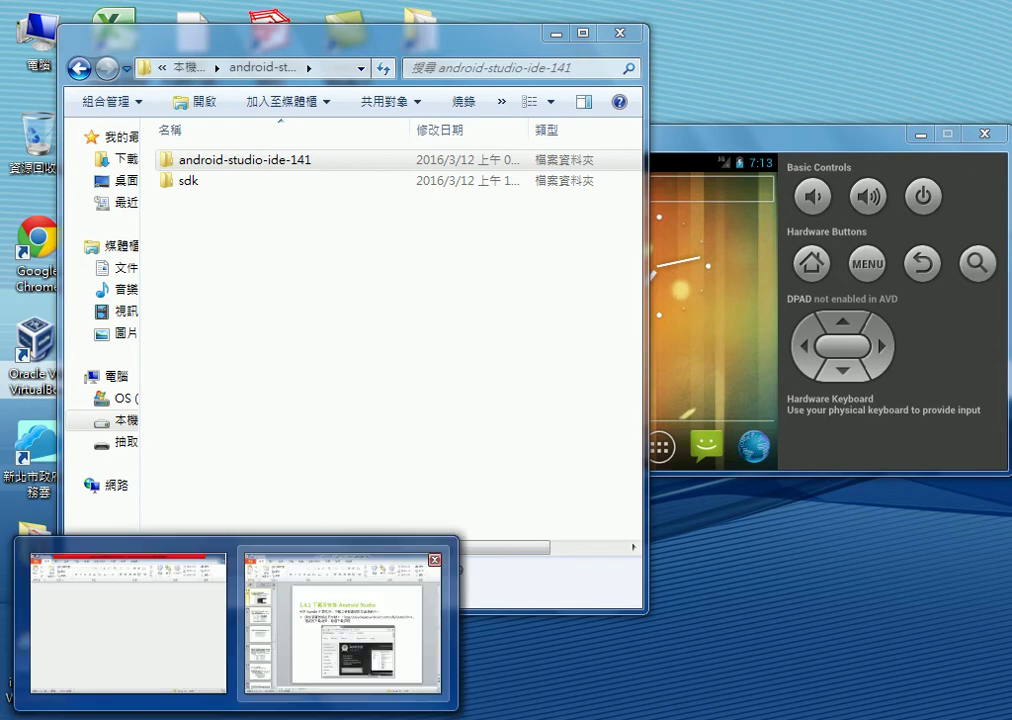
Switch to Chrome with the shared Google Drive course folder and show the last Android download page
{"action": "mouse_move", "coordinate": [460, 718]}
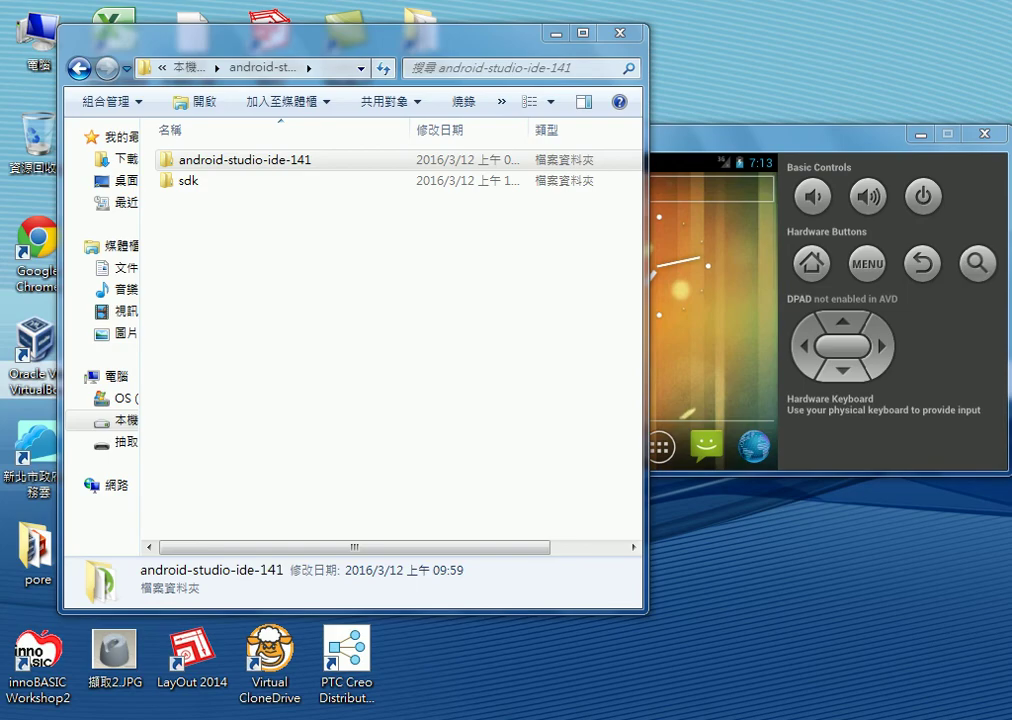
{"action": "left_click", "coordinate": [273, 386]}
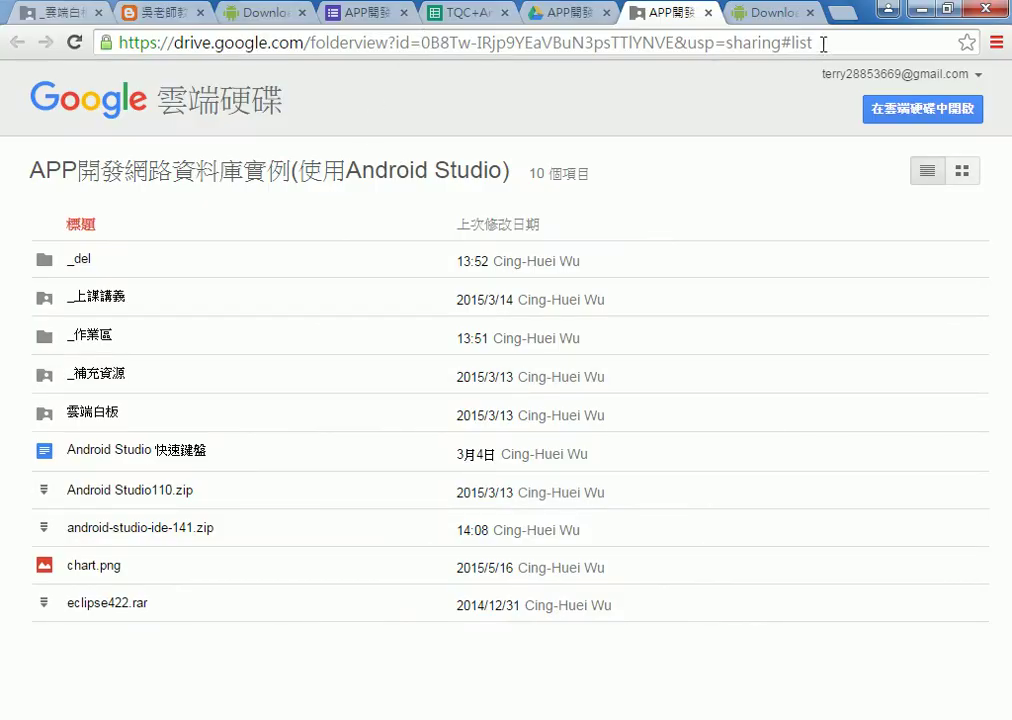
{"action": "left_click", "coordinate": [768, 15]}
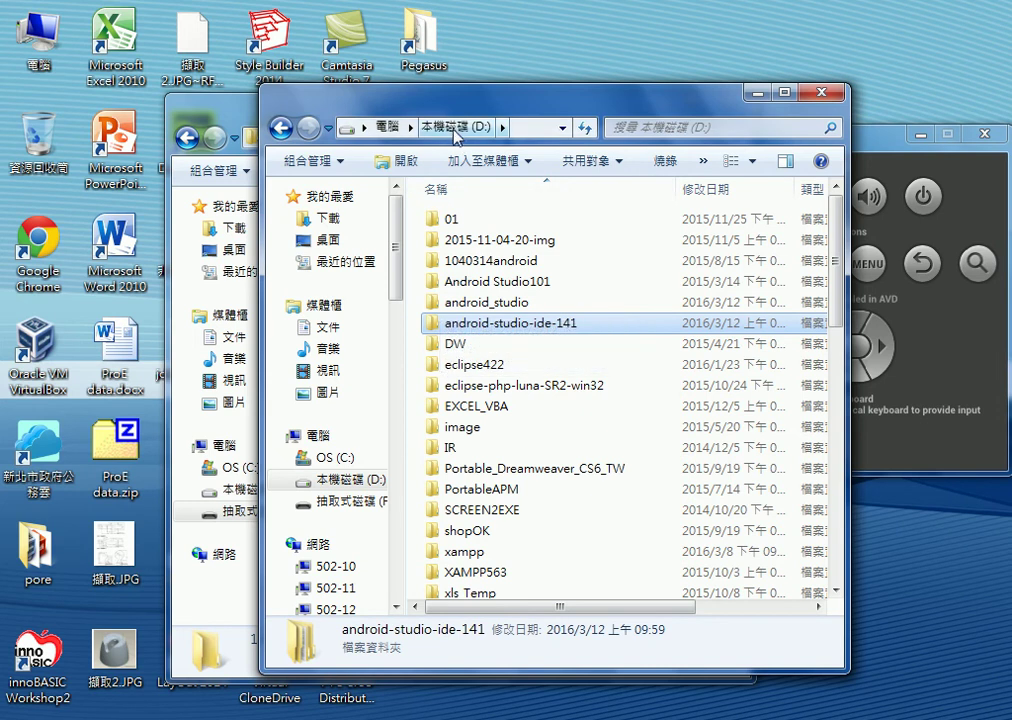
Return to drive D: in Windows Explorer and open the sdk folder inside android-studio-ide-141
{"action": "left_click_drag", "start_coordinate": [452, 117], "coordinate": [320, 81]}
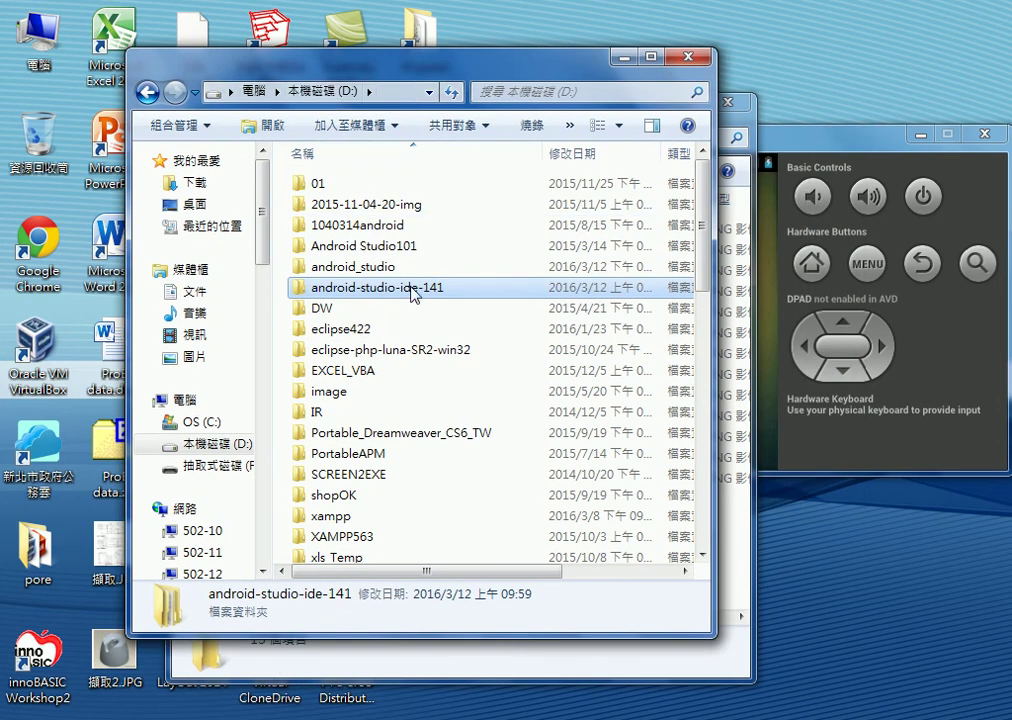
{"action": "mouse_move", "coordinate": [413, 294]}
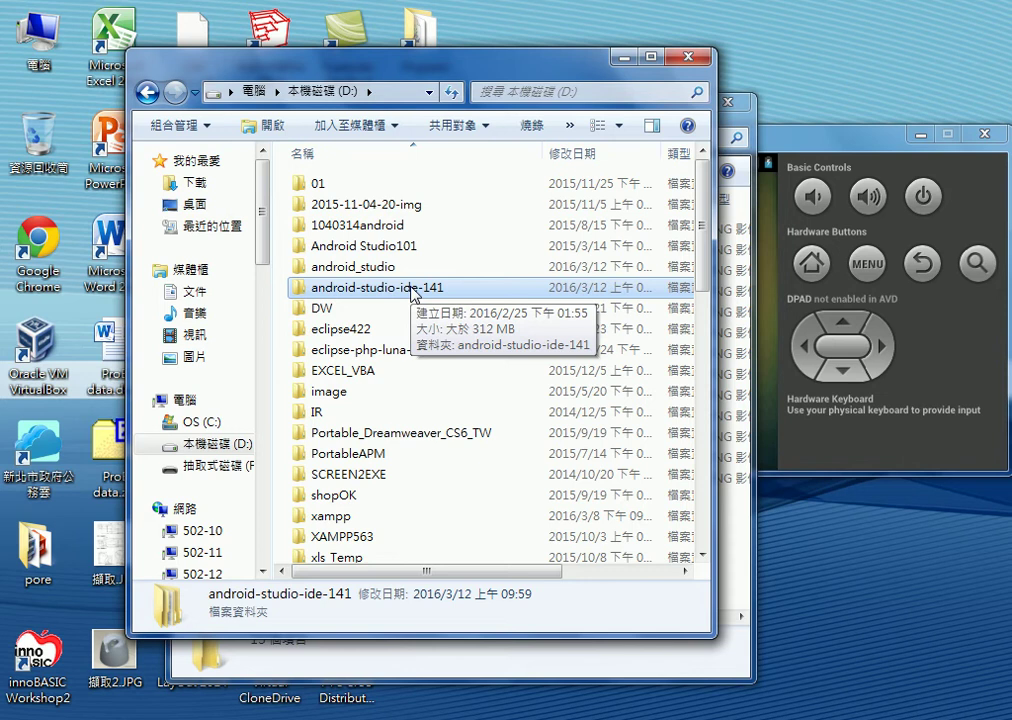
{"action": "double_click", "coordinate": [378, 287]}
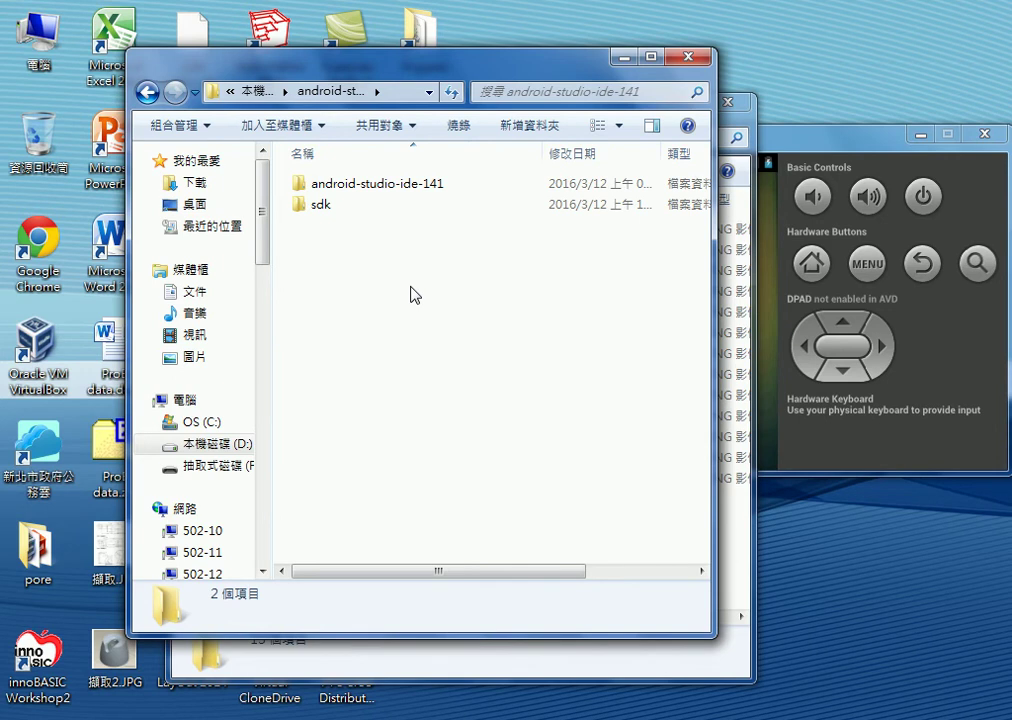
{"action": "left_click", "coordinate": [333, 209]}
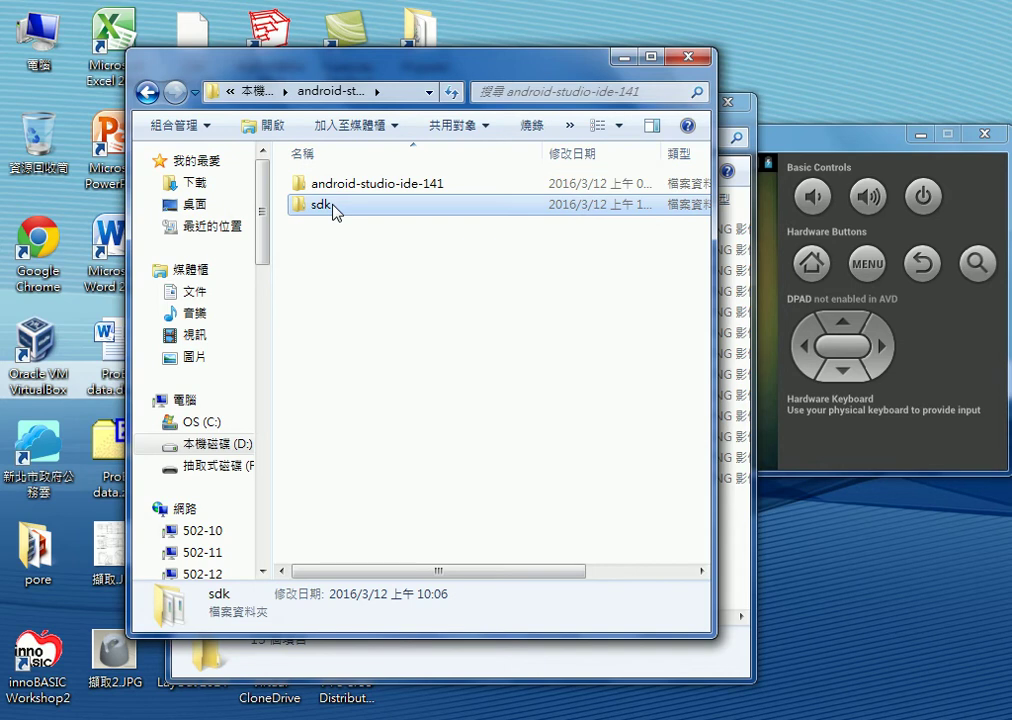
{"action": "double_click", "coordinate": [333, 206]}
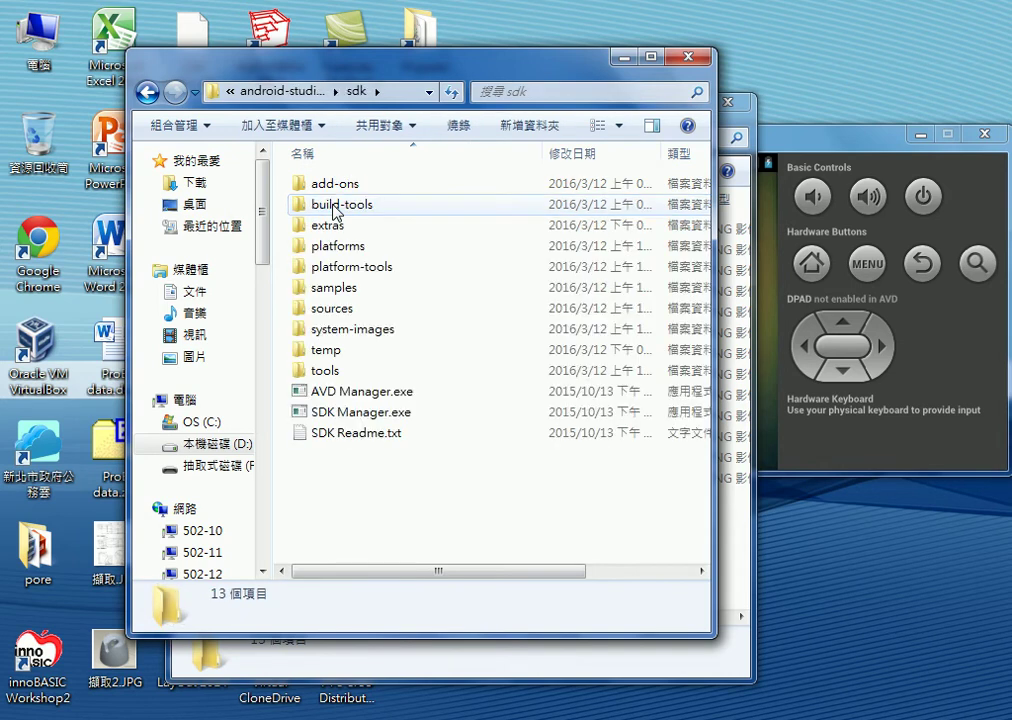
Examine the android-15 and android-21 folders under sdk's platforms and return to the outer android-studio-ide-141 folder
{"action": "double_click", "coordinate": [369, 248]}
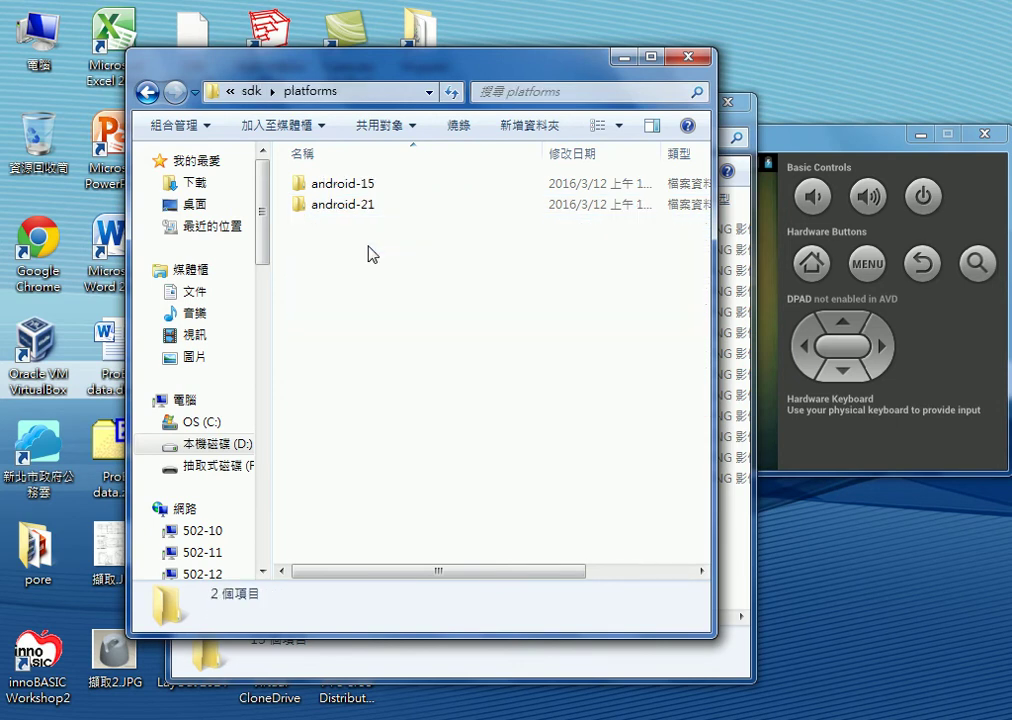
{"action": "double_click", "coordinate": [369, 186]}
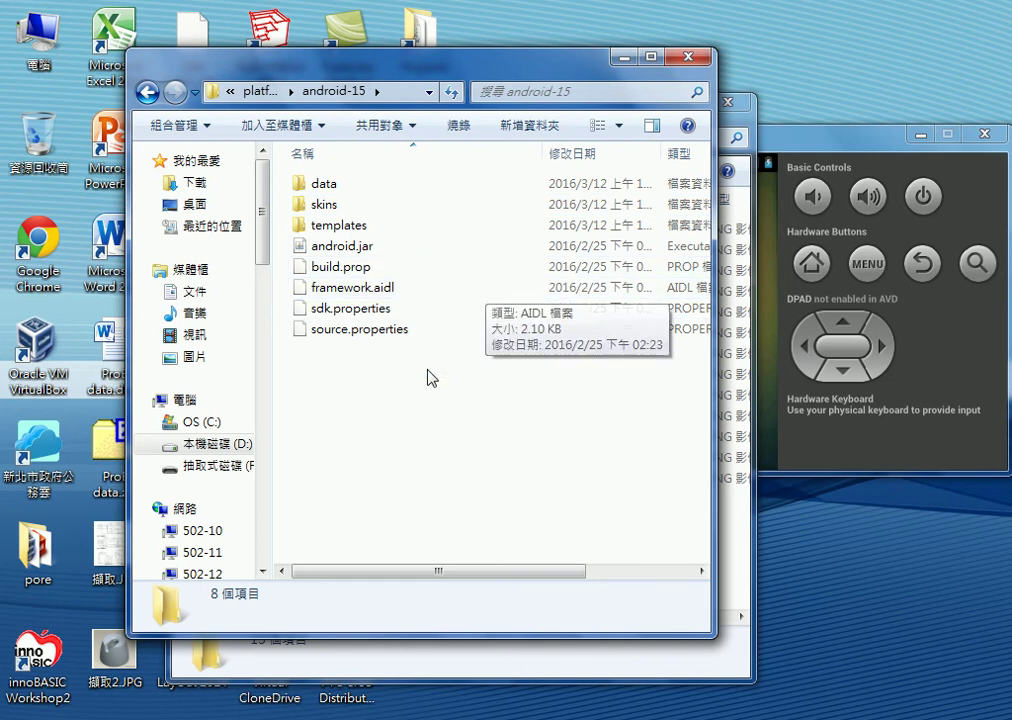
{"action": "left_click", "coordinate": [146, 93]}
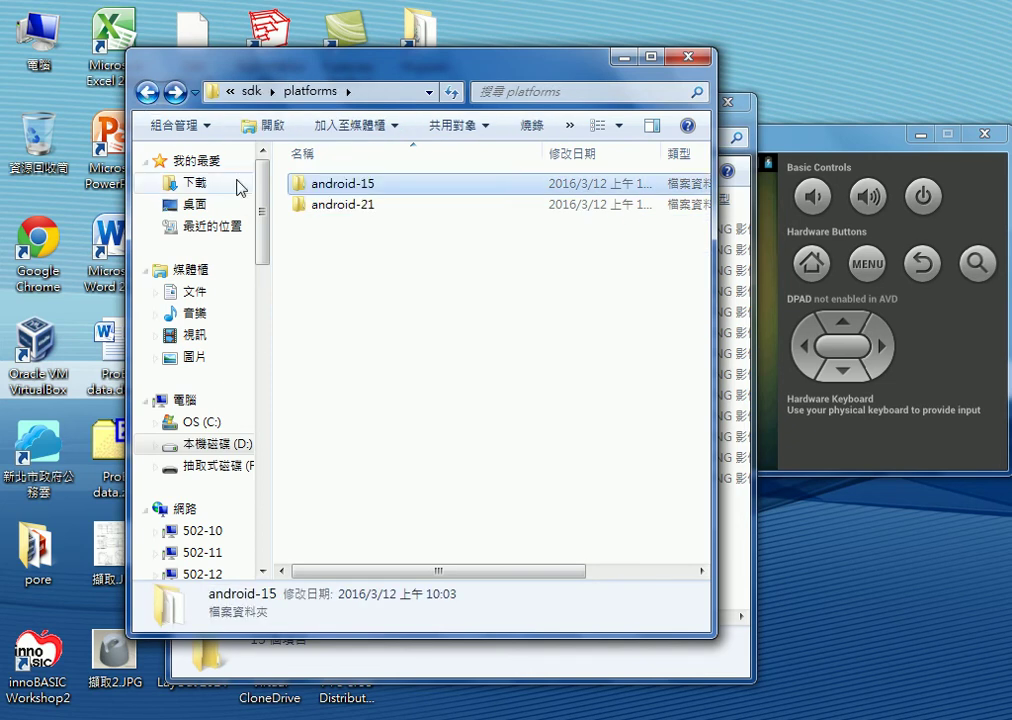
{"action": "double_click", "coordinate": [362, 205]}
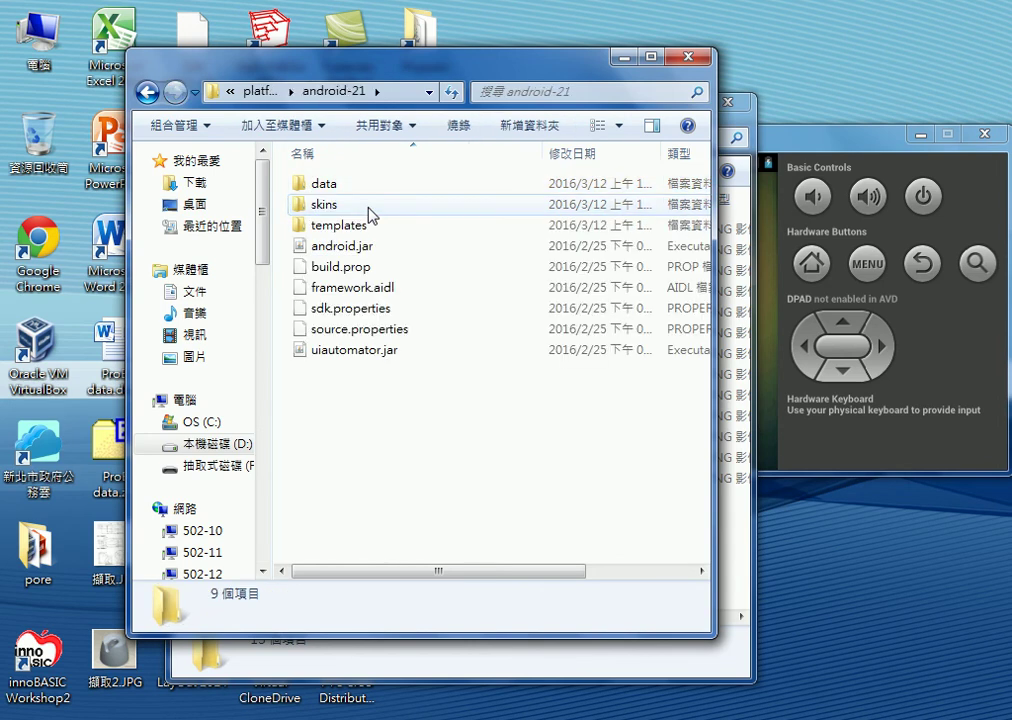
{"action": "left_click", "coordinate": [148, 94]}
{"action": "key", "text": "Up"}
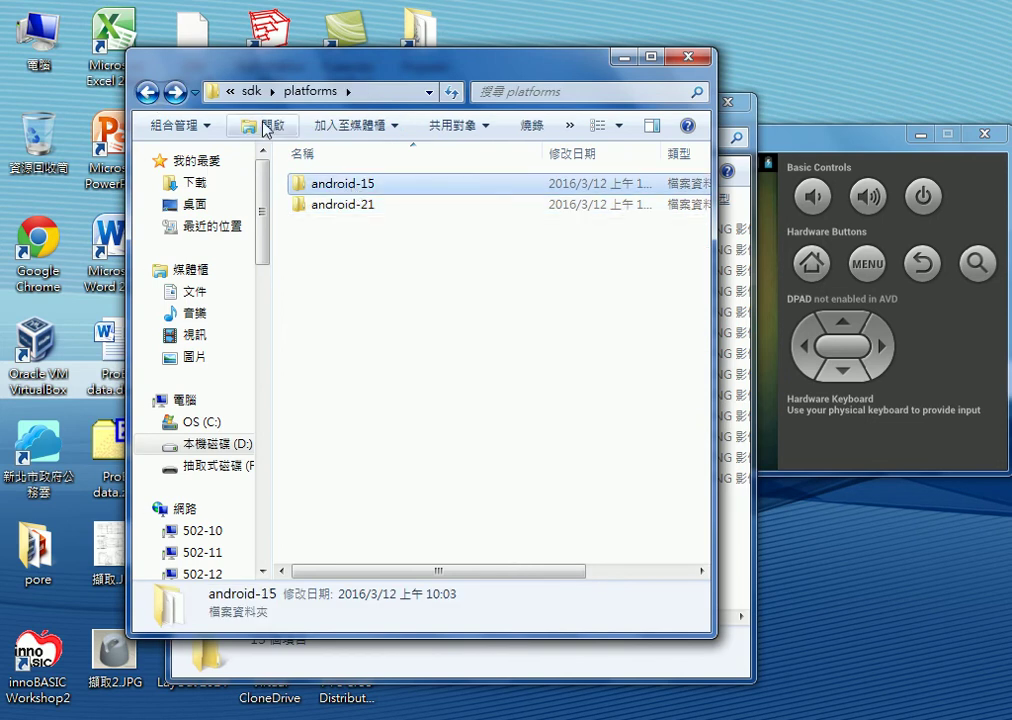
{"action": "left_click", "coordinate": [150, 94]}
{"action": "left_click", "coordinate": [150, 94]}
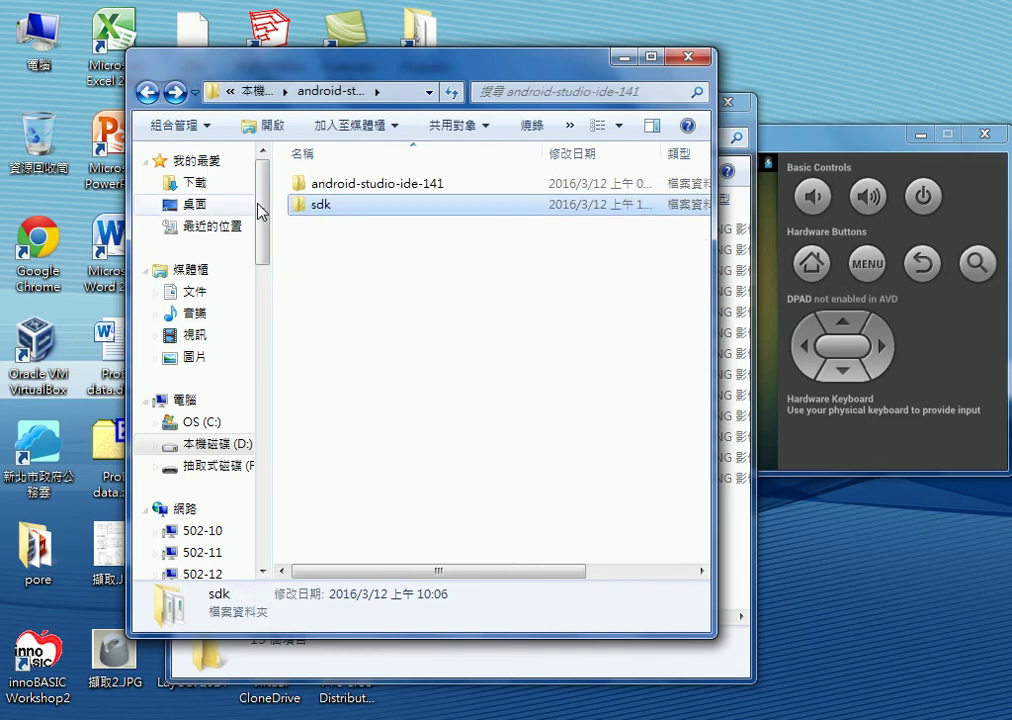
Open the bin folder of the inner android-studio-ide-141, mark studio.exe and studio64.exe, clear the markings and select studio.exe
{"action": "left_click", "coordinate": [352, 188]}
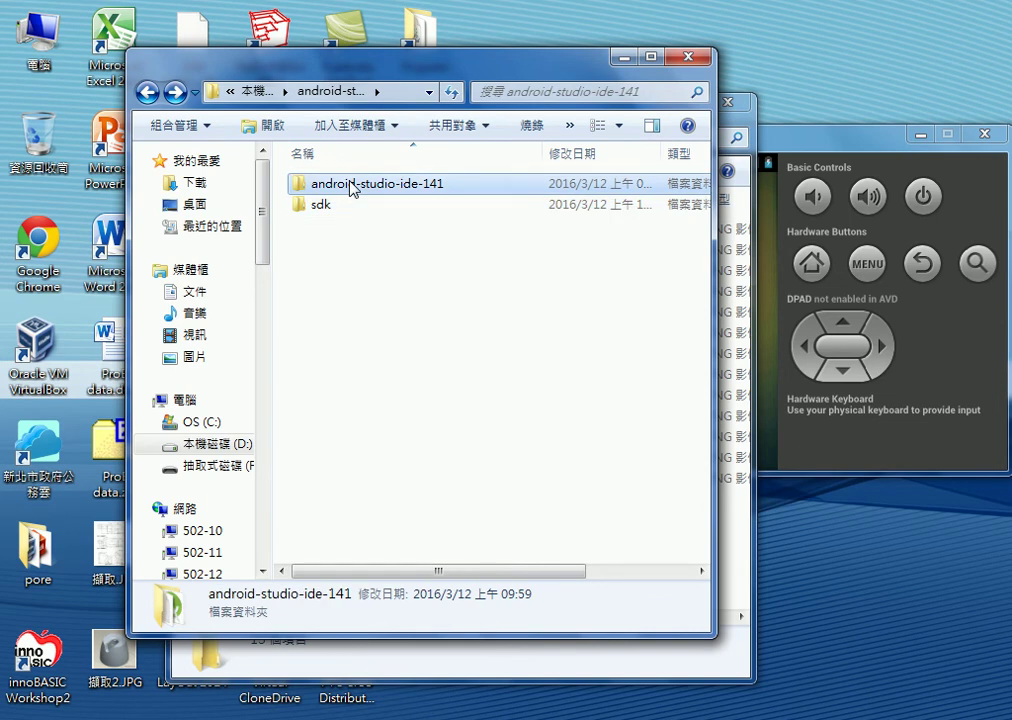
{"action": "double_click", "coordinate": [352, 188]}
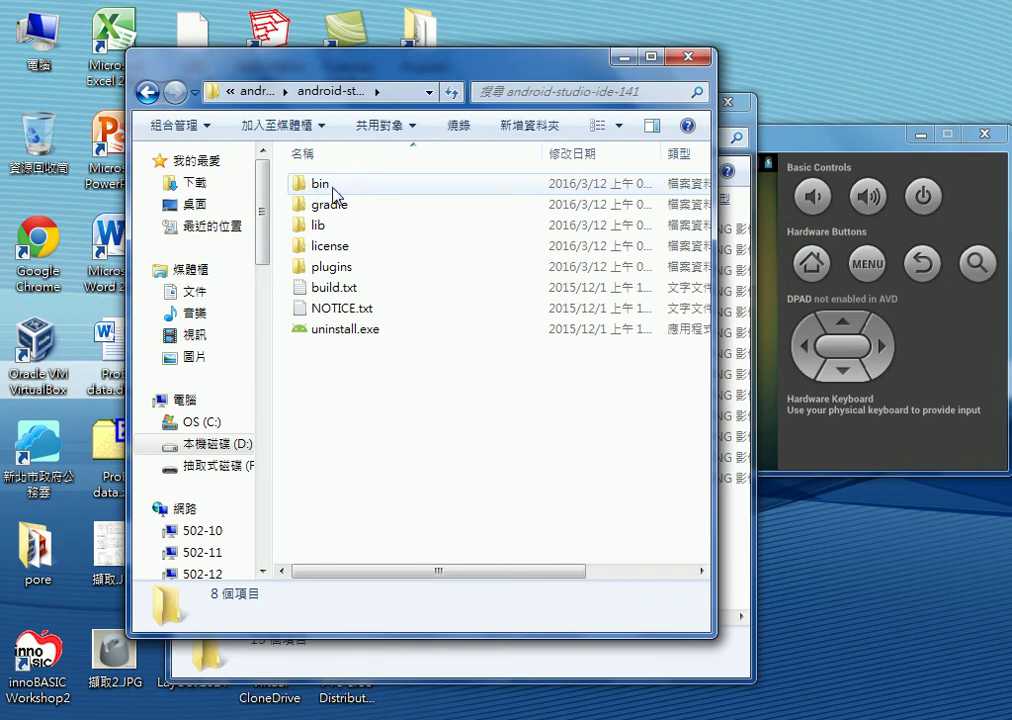
{"action": "double_click", "coordinate": [333, 190]}
{"action": "scroll", "coordinate": [416, 280], "scroll_direction": "down", "scroll_amount": 1}
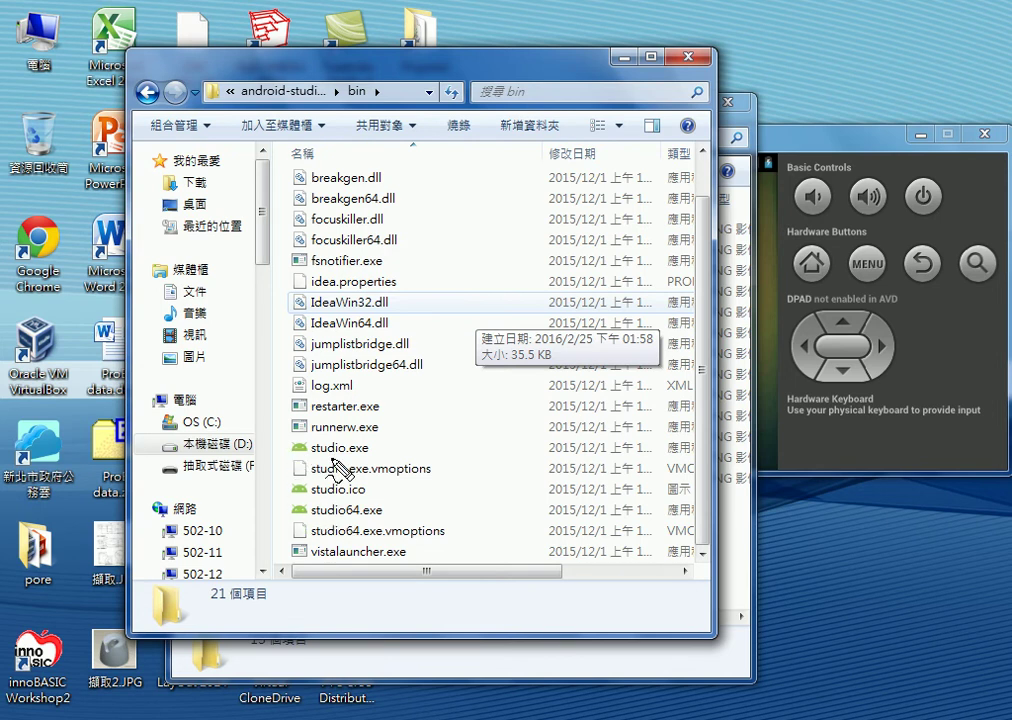
{"action": "mouse_move", "coordinate": [381, 458]}
{"action": "left_mouse_down"}
{"action": "mouse_move", "coordinate": [284, 450]}
{"action": "mouse_move", "coordinate": [386, 452]}
{"action": "mouse_move", "coordinate": [378, 461]}
{"action": "left_mouse_up"}
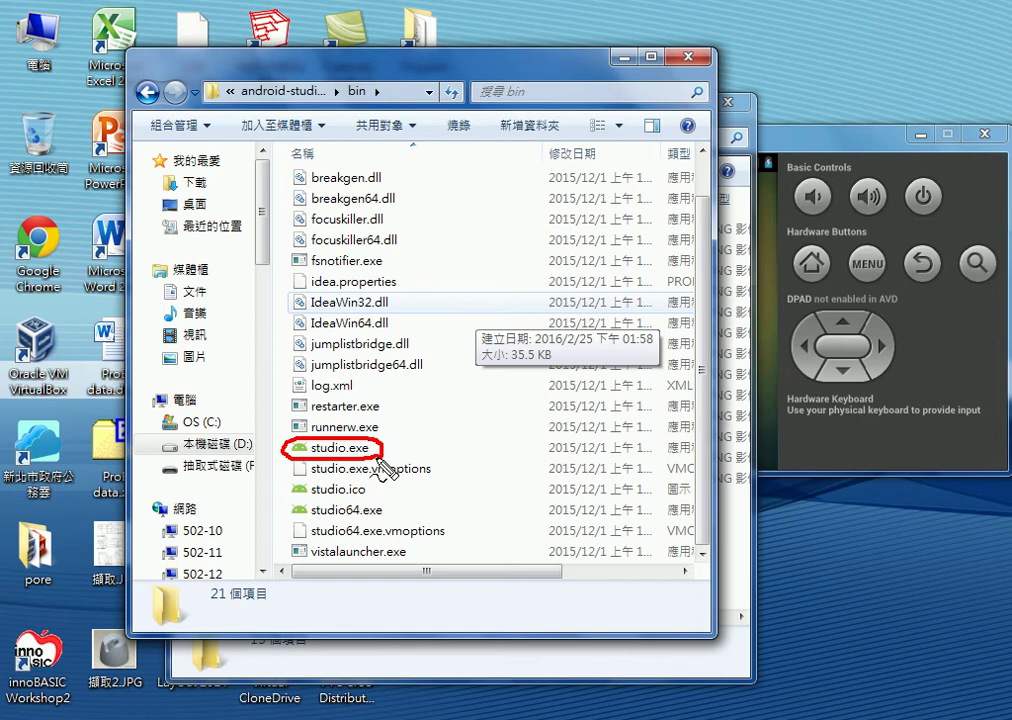
{"action": "left_click_drag", "start_coordinate": [366, 515], "coordinate": [349, 520]}
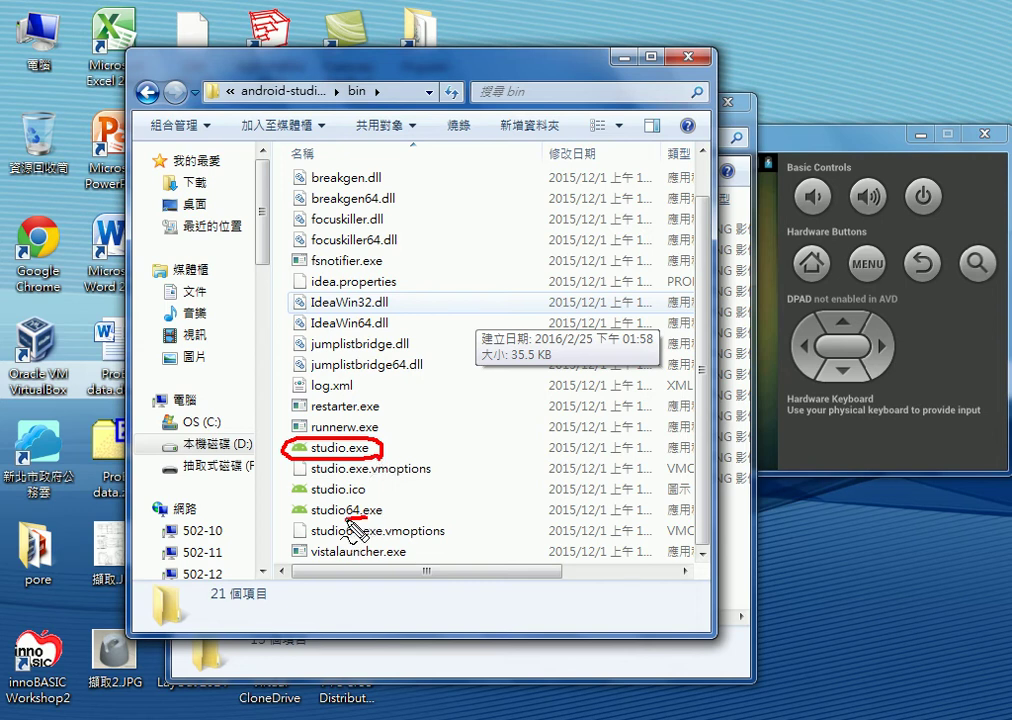
{"action": "key", "text": "Escape"}
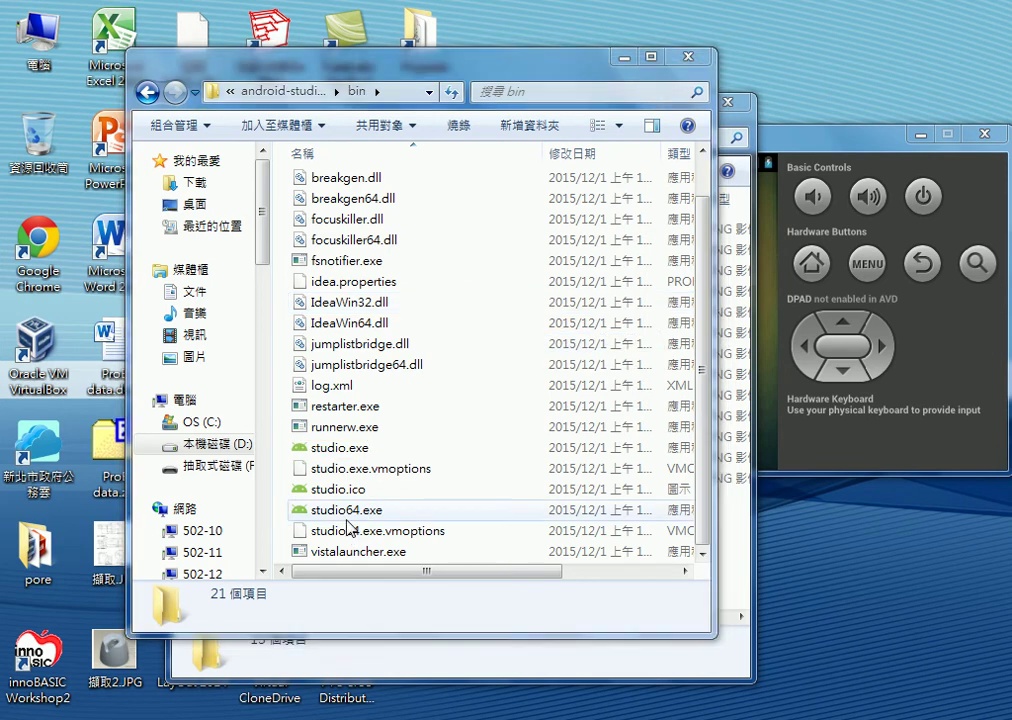
{"action": "left_click", "coordinate": [356, 453]}
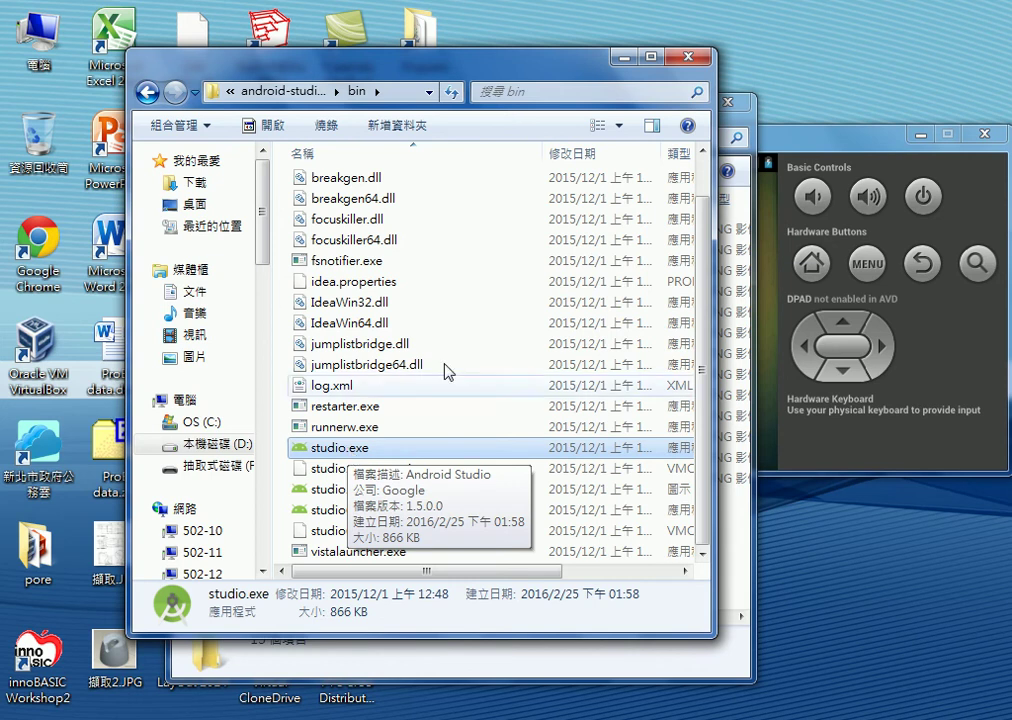
Show the bin folder's full path as editable address text and minimize its window
{"action": "right_click", "coordinate": [392, 91]}
{"action": "left_click", "coordinate": [428, 145]}
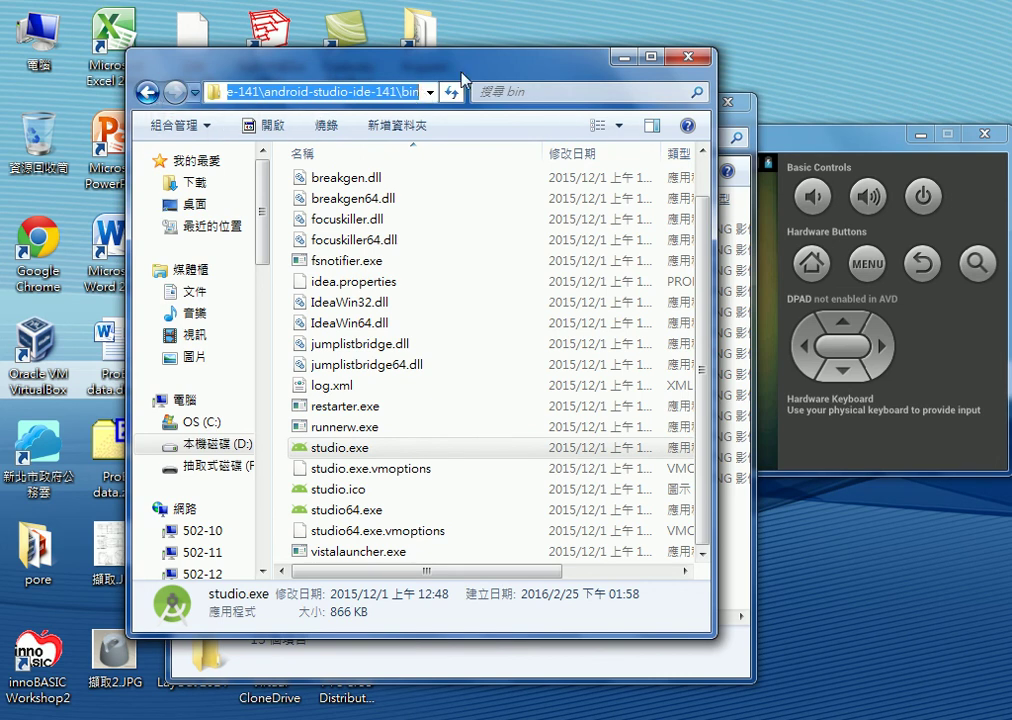
{"action": "left_click", "coordinate": [616, 58]}
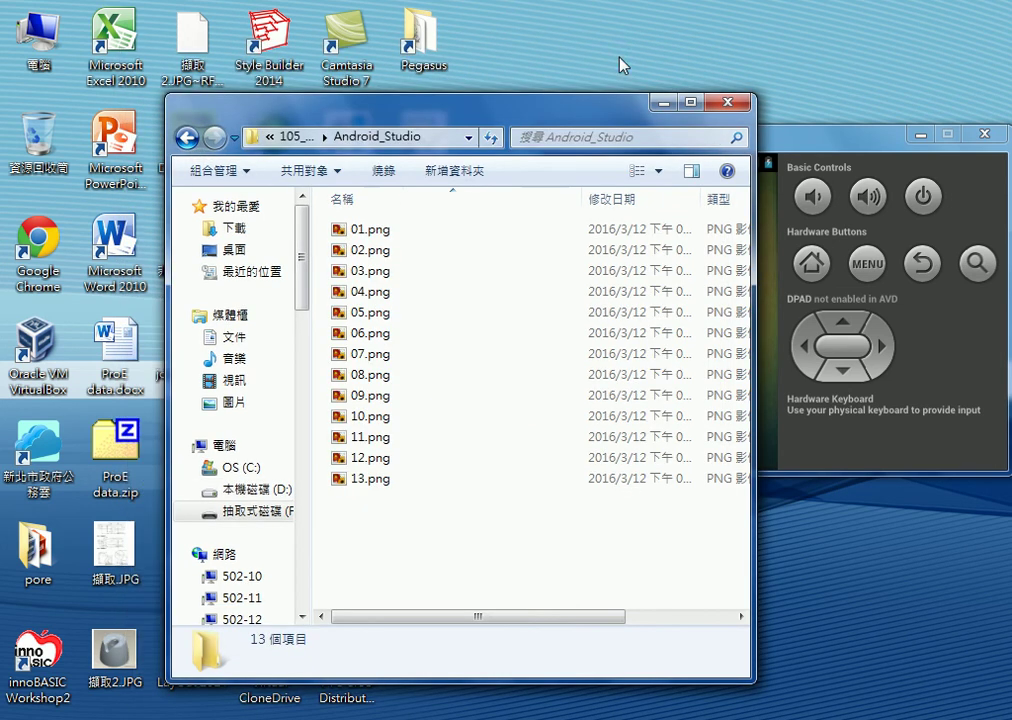
Open 01.png from the Android_Studio folder in Windows Photo Viewer and maximize the viewer
{"action": "left_click", "coordinate": [390, 228]}
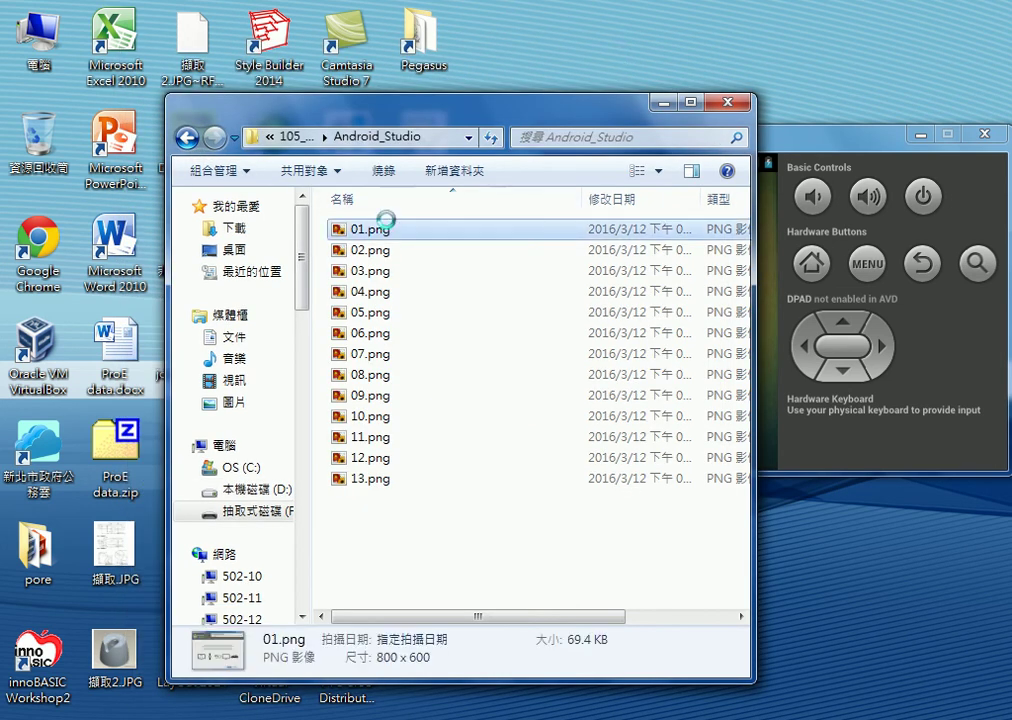
{"action": "double_click", "coordinate": [549, 238]}
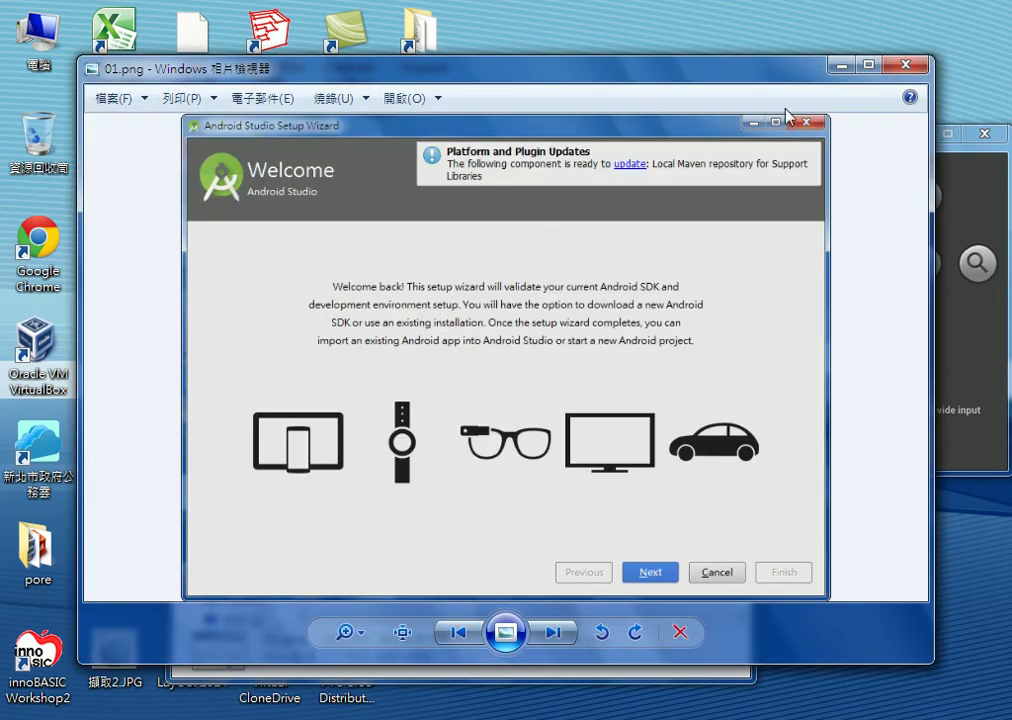
{"action": "left_click", "coordinate": [868, 64]}
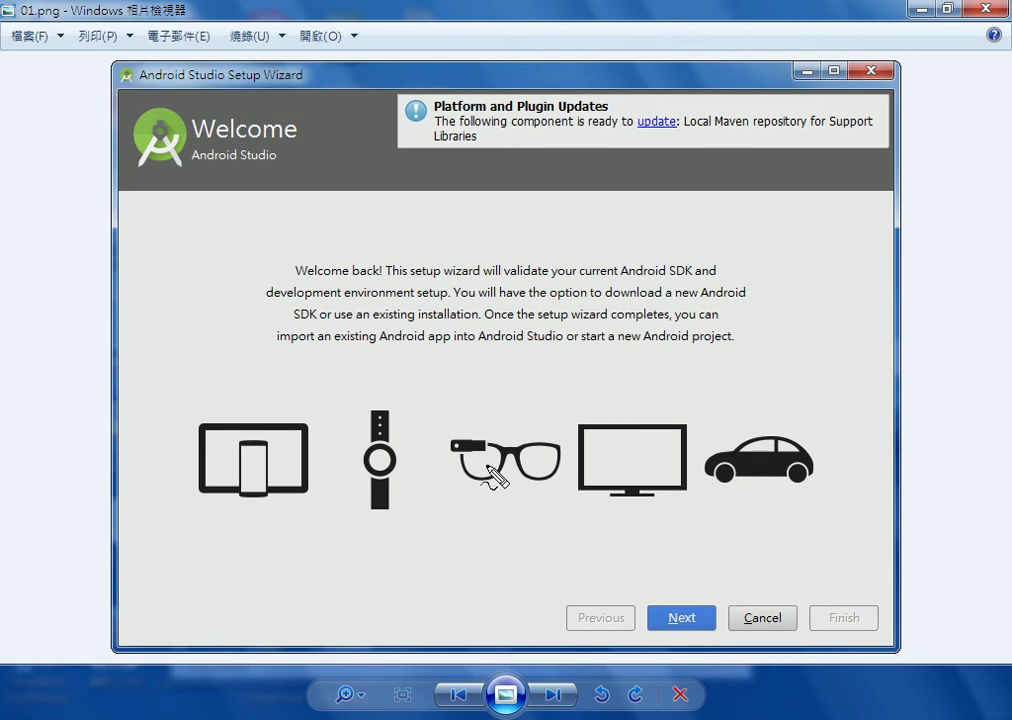
Mark the five device types on the setup wizard's Welcome screenshot, clear the markings and advance to 02.png
{"action": "mouse_move", "coordinate": [272, 514]}
{"action": "left_mouse_down"}
{"action": "mouse_move", "coordinate": [201, 489]}
{"action": "mouse_move", "coordinate": [314, 468]}
{"action": "mouse_move", "coordinate": [289, 513]}
{"action": "left_mouse_up"}
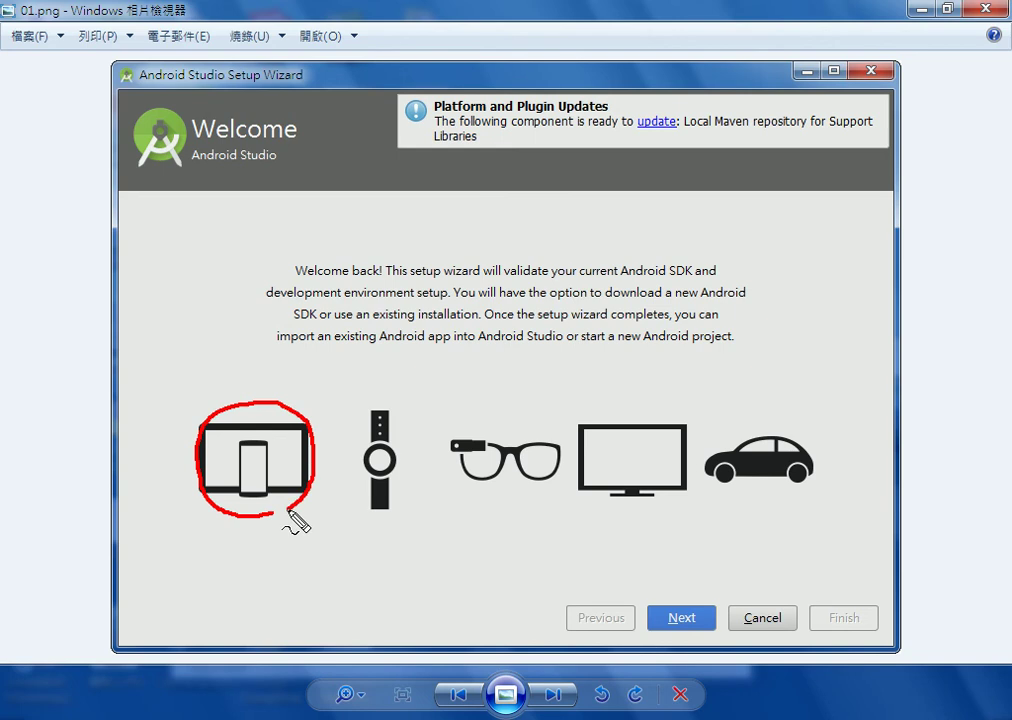
{"action": "mouse_move", "coordinate": [361, 520]}
{"action": "left_mouse_down"}
{"action": "mouse_move", "coordinate": [370, 390]}
{"action": "mouse_move", "coordinate": [409, 520]}
{"action": "mouse_move", "coordinate": [383, 518]}
{"action": "left_mouse_up"}
{"action": "mouse_move", "coordinate": [515, 501]}
{"action": "left_mouse_down"}
{"action": "mouse_move", "coordinate": [592, 443]}
{"action": "mouse_move", "coordinate": [515, 500]}
{"action": "left_mouse_up"}
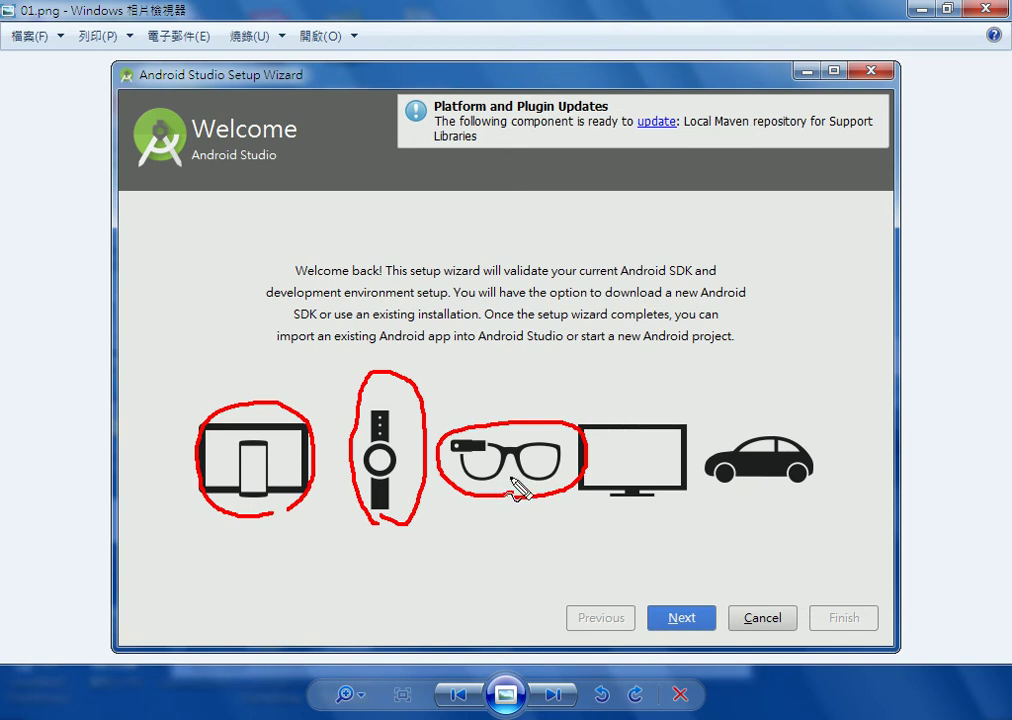
{"action": "mouse_move", "coordinate": [484, 364]}
{"action": "left_mouse_down"}
{"action": "mouse_move", "coordinate": [505, 425]}
{"action": "mouse_move", "coordinate": [515, 415]}
{"action": "left_mouse_up"}
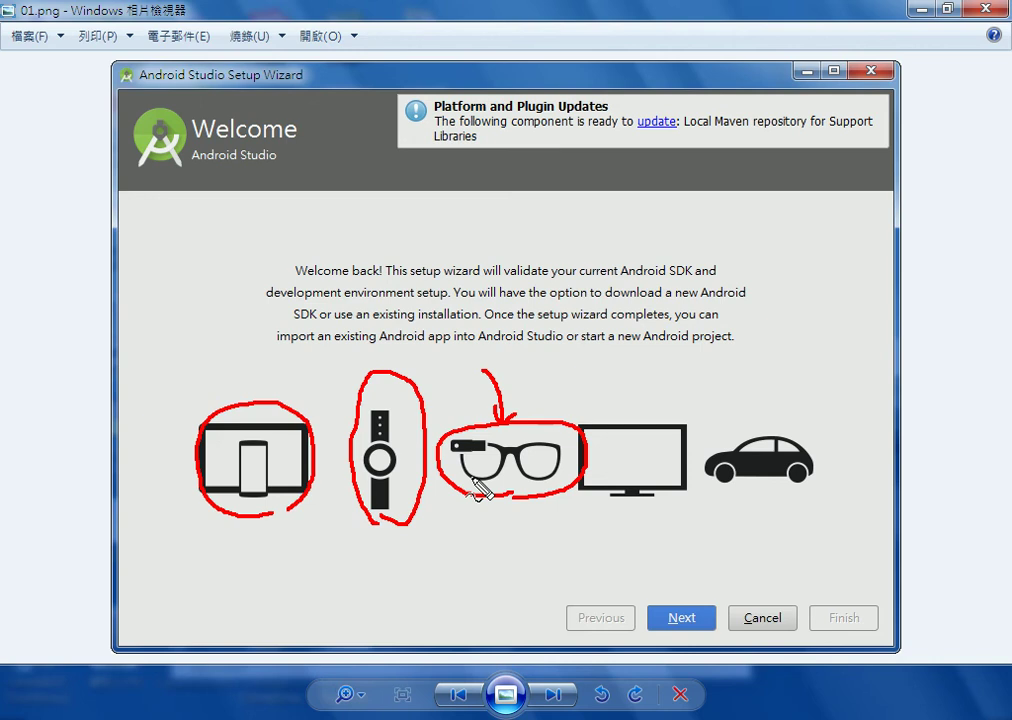
{"action": "left_click_drag", "start_coordinate": [578, 483], "coordinate": [648, 500]}
{"action": "mouse_move", "coordinate": [730, 425]}
{"action": "left_mouse_down"}
{"action": "mouse_move", "coordinate": [809, 481]}
{"action": "mouse_move", "coordinate": [785, 430]}
{"action": "left_mouse_up"}
{"action": "mouse_move", "coordinate": [707, 349]}
{"action": "left_mouse_down"}
{"action": "mouse_move", "coordinate": [752, 420]}
{"action": "mouse_move", "coordinate": [757, 398]}
{"action": "left_mouse_up"}
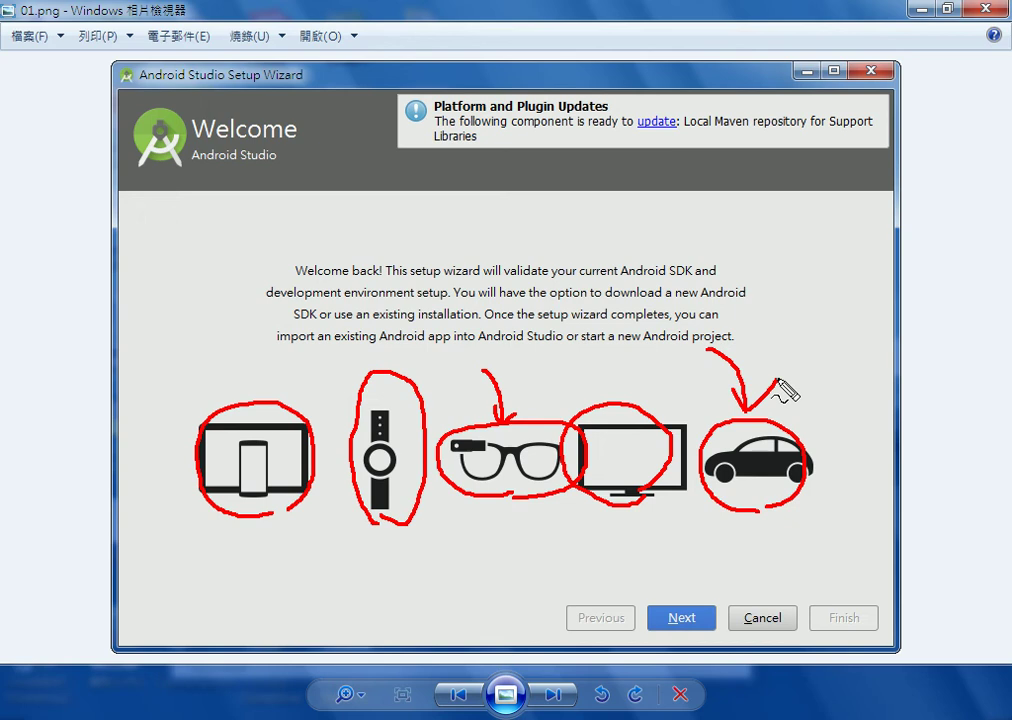
{"action": "left_click_drag", "start_coordinate": [245, 373], "coordinate": [268, 372]}
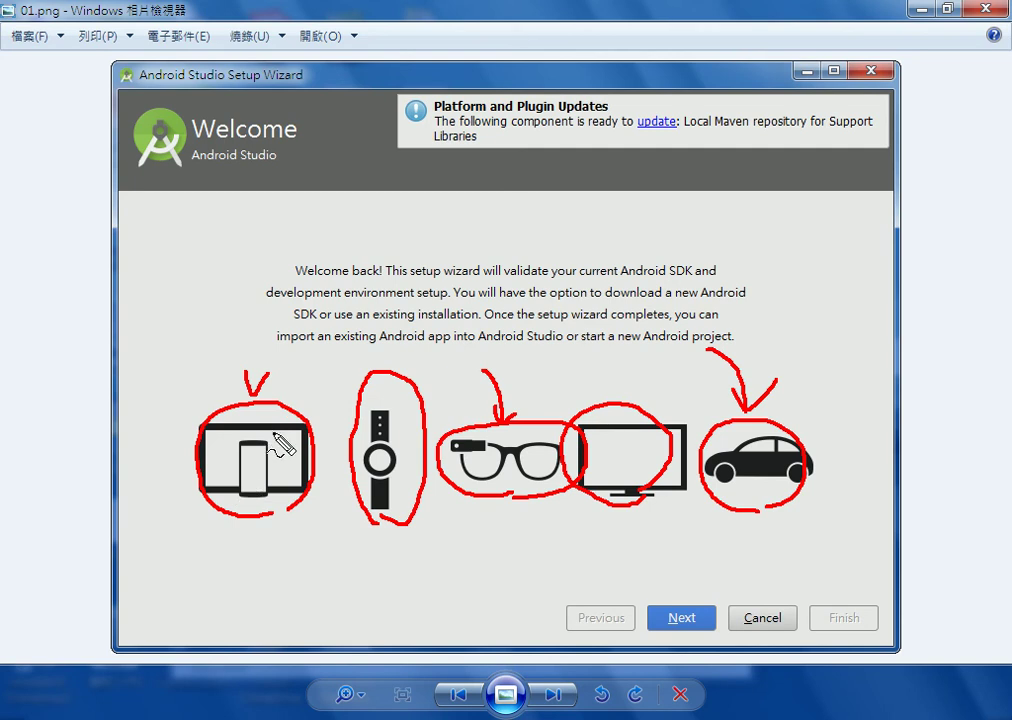
{"action": "key", "text": "Escape"}
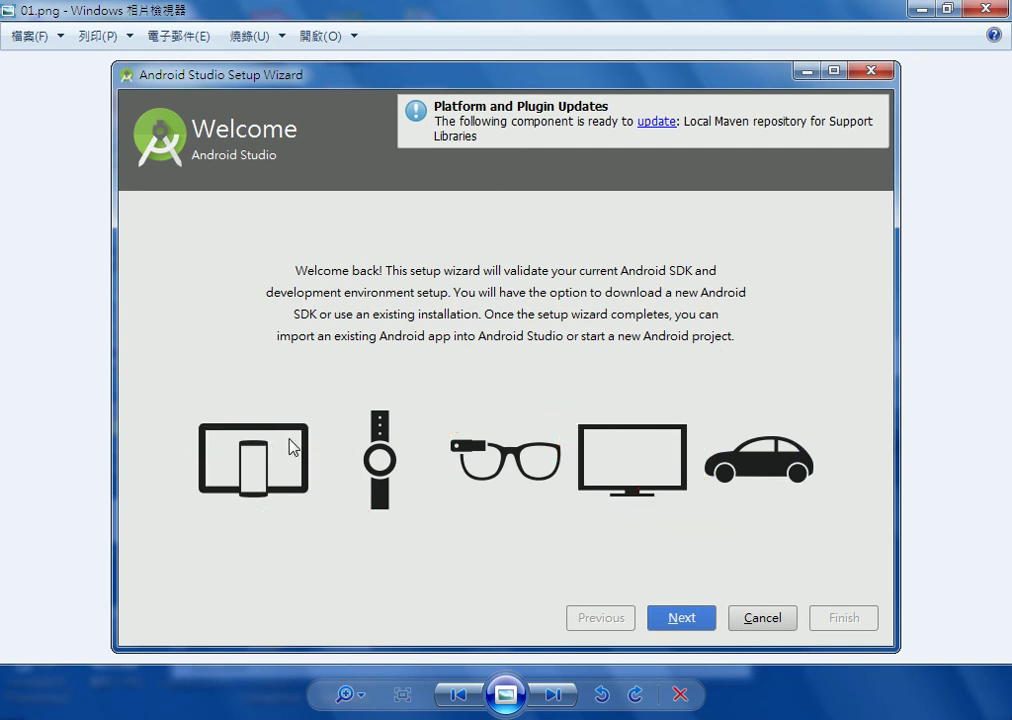
{"action": "left_click", "coordinate": [553, 695]}
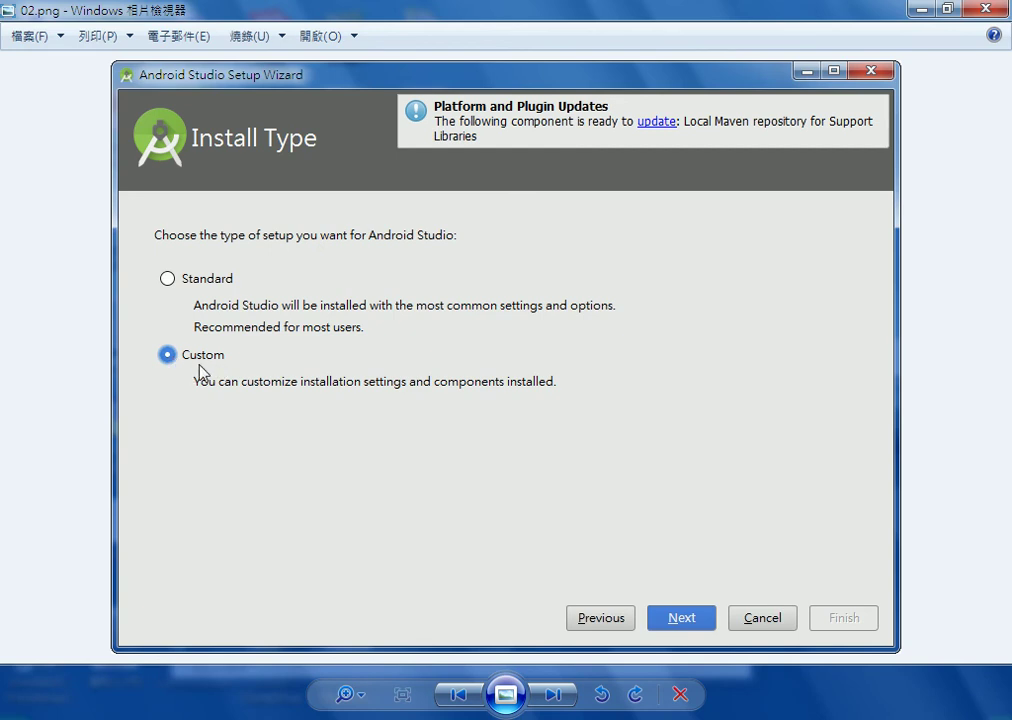
Advance to 03.png, mark the D:\android-studio-ide-141\sdk path and the sdk folder in the Android SDK dialog, and clear the markings
{"action": "left_click", "coordinate": [553, 695]}
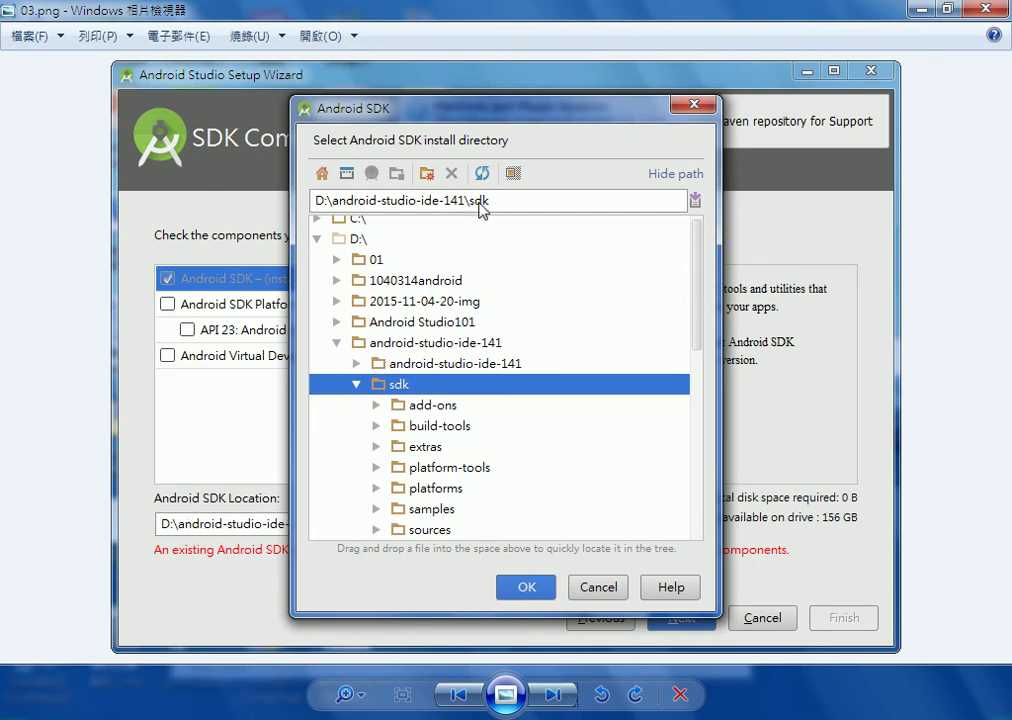
{"action": "mouse_move", "coordinate": [488, 226]}
{"action": "left_mouse_down"}
{"action": "mouse_move", "coordinate": [508, 200]}
{"action": "mouse_move", "coordinate": [497, 228]}
{"action": "left_mouse_up"}
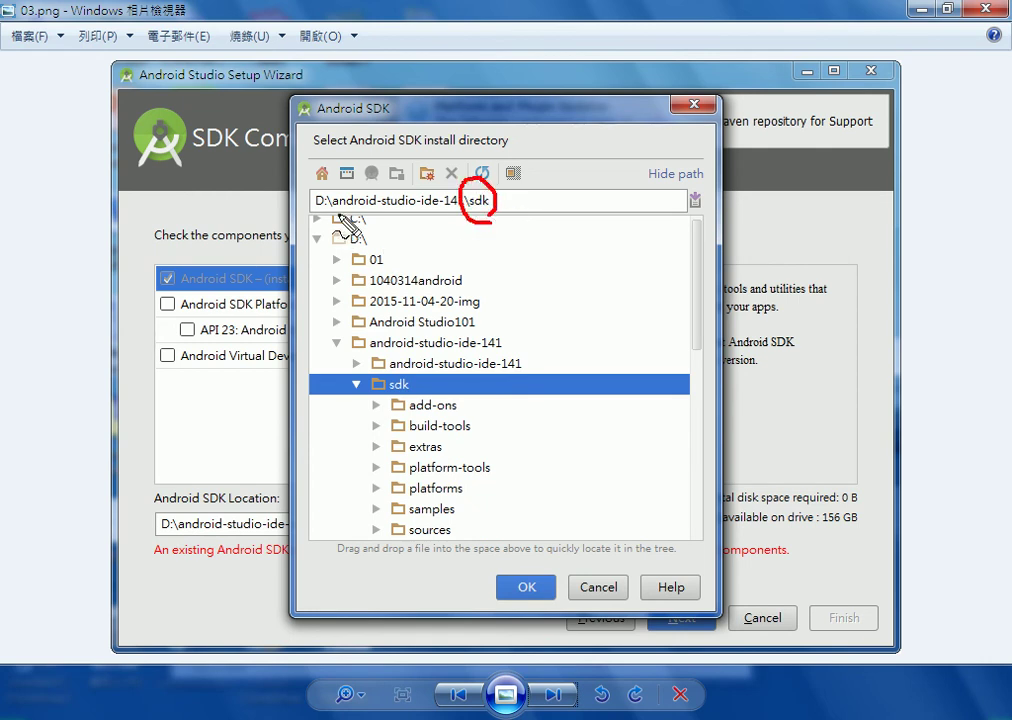
{"action": "left_click_drag", "start_coordinate": [330, 210], "coordinate": [397, 212]}
{"action": "mouse_move", "coordinate": [460, 142]}
{"action": "left_mouse_down"}
{"action": "mouse_move", "coordinate": [478, 150]}
{"action": "mouse_move", "coordinate": [468, 170]}
{"action": "left_mouse_up"}
{"action": "mouse_move", "coordinate": [715, 535]}
{"action": "left_mouse_down"}
{"action": "mouse_move", "coordinate": [700, 541]}
{"action": "mouse_move", "coordinate": [705, 558]}
{"action": "mouse_move", "coordinate": [722, 560]}
{"action": "left_mouse_up"}
{"action": "mouse_move", "coordinate": [428, 376]}
{"action": "left_mouse_down"}
{"action": "mouse_move", "coordinate": [372, 394]}
{"action": "mouse_move", "coordinate": [420, 392]}
{"action": "mouse_move", "coordinate": [428, 378]}
{"action": "left_mouse_up"}
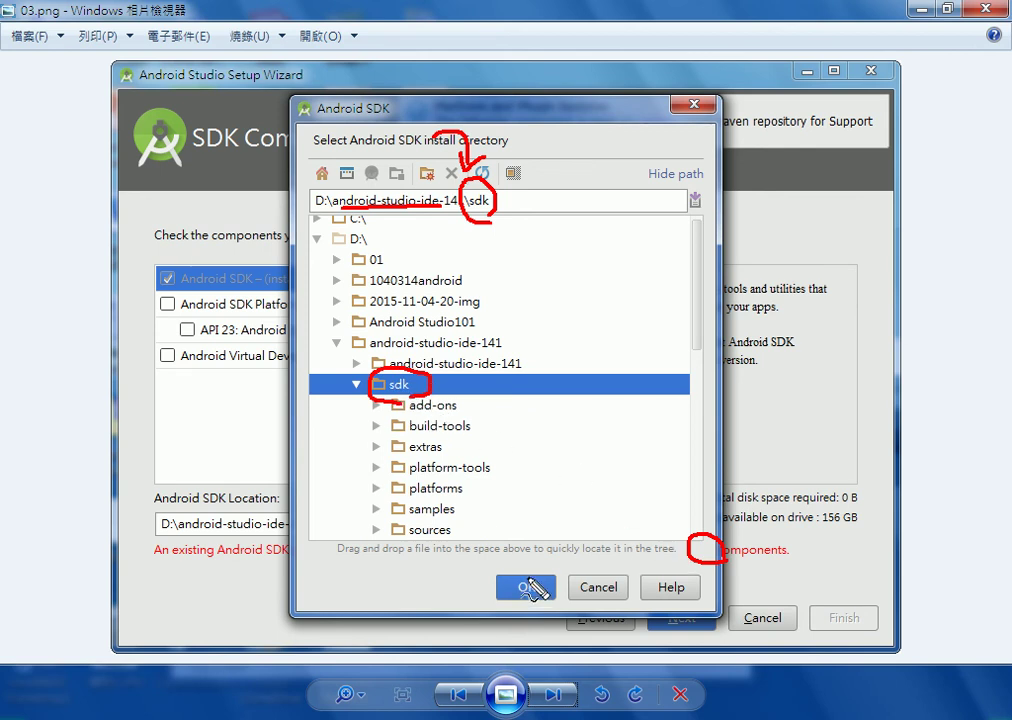
{"action": "key", "text": "Escape"}
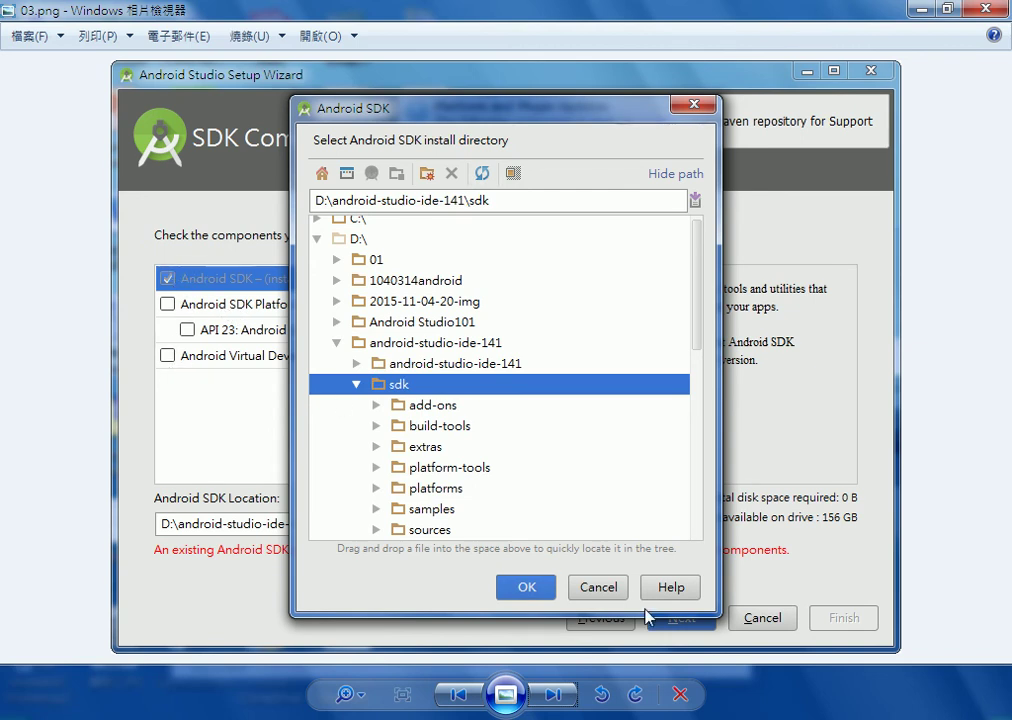
Advance to 04.png, circle Total Download Size on the Verify Settings screenshot and clear the marking
{"action": "left_click", "coordinate": [566, 699]}
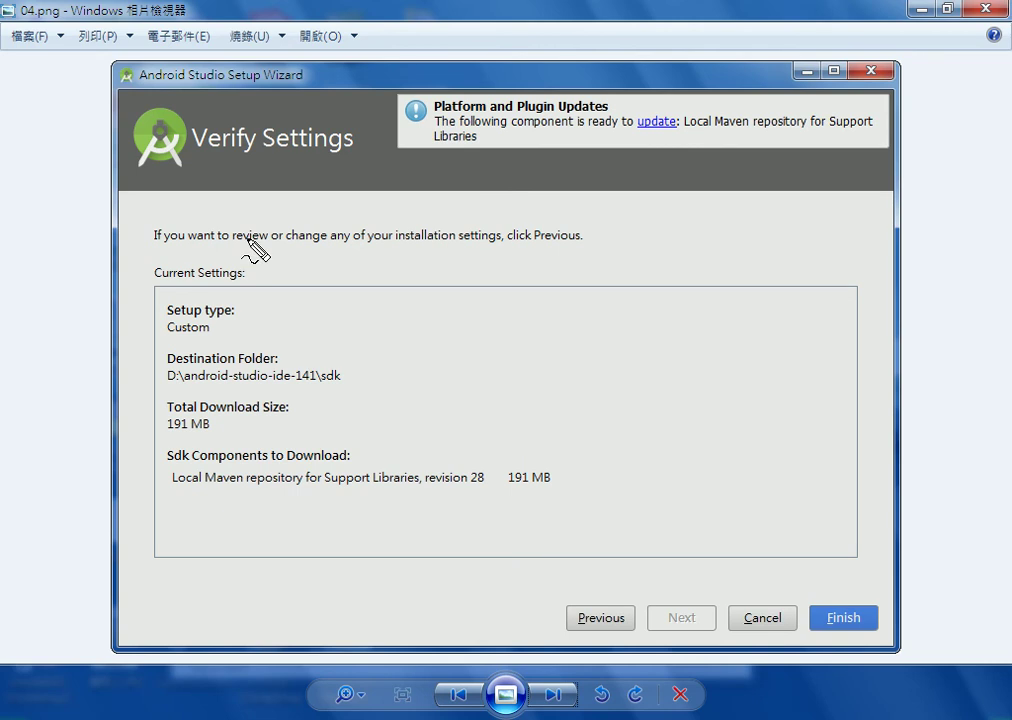
{"action": "mouse_move", "coordinate": [212, 436]}
{"action": "left_mouse_down"}
{"action": "mouse_move", "coordinate": [160, 428]}
{"action": "mouse_move", "coordinate": [283, 408]}
{"action": "mouse_move", "coordinate": [213, 438]}
{"action": "left_mouse_up"}
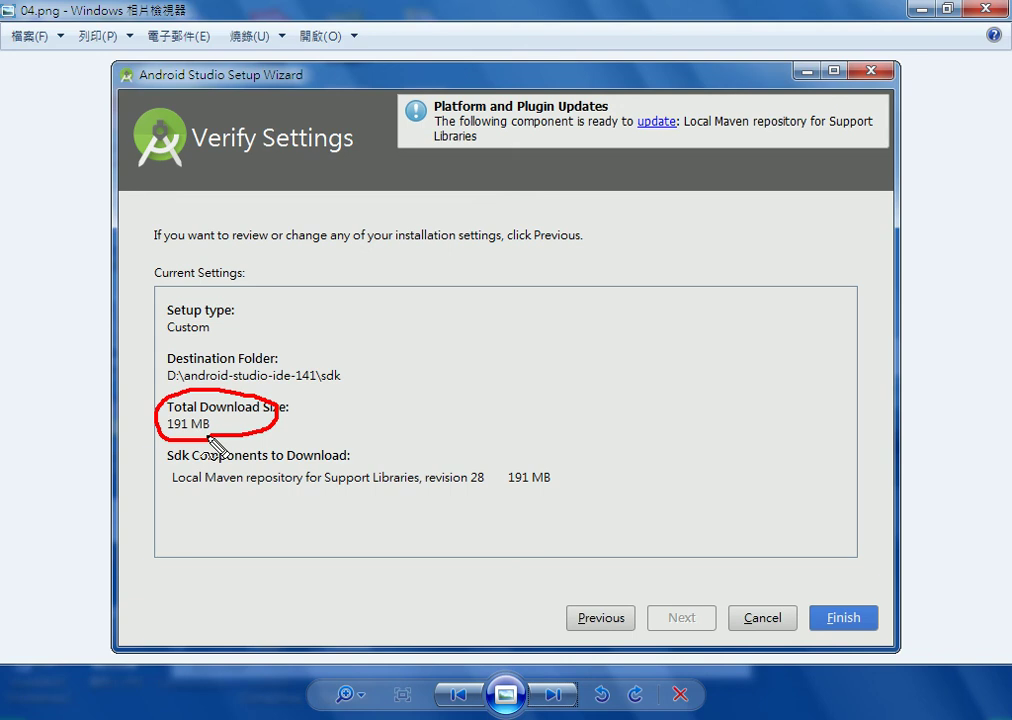
{"action": "key", "text": "Escape"}
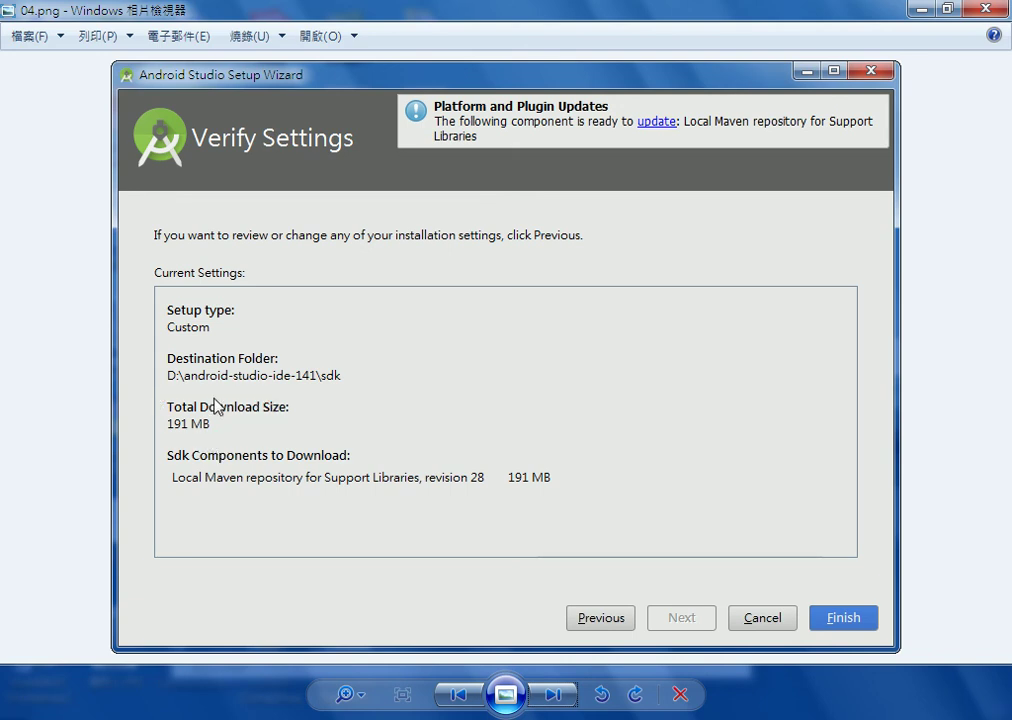
Page through 05.png and 06.png to 07.png, mark Start a new Android Studio project with a circle and arrow, and clear the markings
{"action": "left_click", "coordinate": [550, 697]}
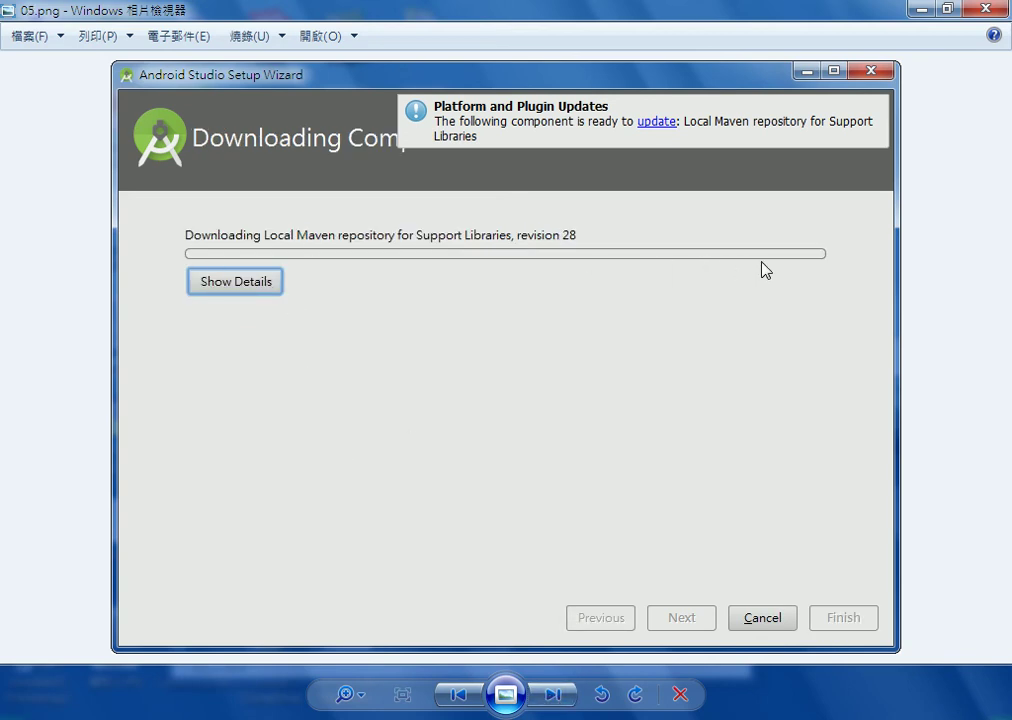
{"action": "left_click", "coordinate": [557, 697]}
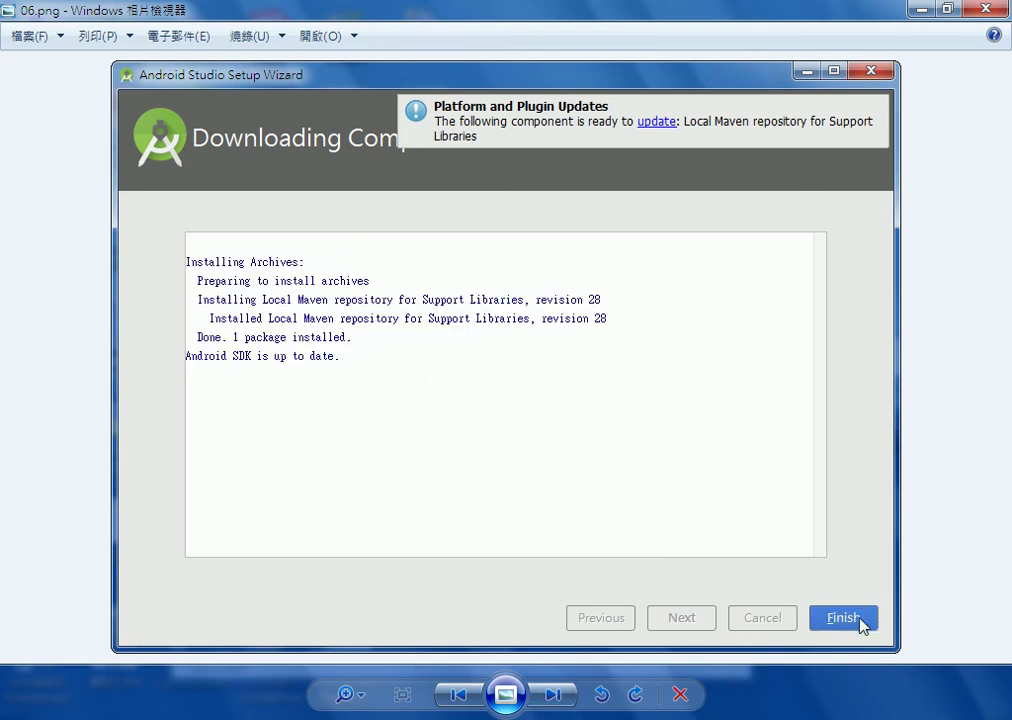
{"action": "left_click", "coordinate": [553, 698]}
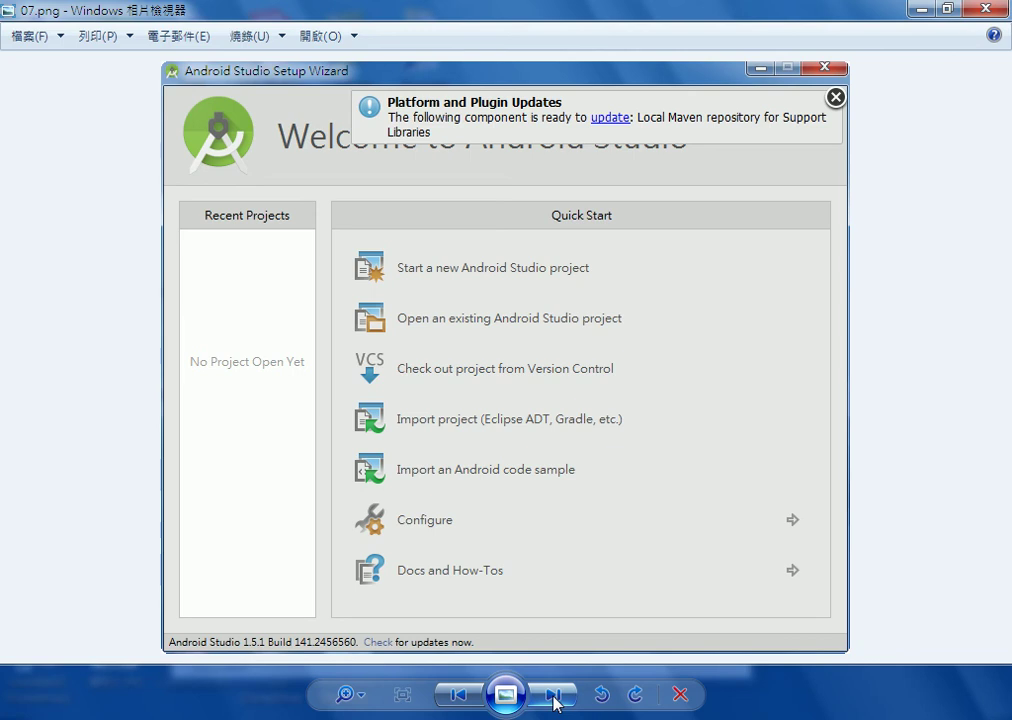
{"action": "mouse_move", "coordinate": [585, 284]}
{"action": "left_mouse_down"}
{"action": "mouse_move", "coordinate": [418, 289]}
{"action": "mouse_move", "coordinate": [338, 264]}
{"action": "mouse_move", "coordinate": [628, 264]}
{"action": "mouse_move", "coordinate": [583, 293]}
{"action": "mouse_move", "coordinate": [440, 283]}
{"action": "mouse_move", "coordinate": [455, 290]}
{"action": "left_mouse_up"}
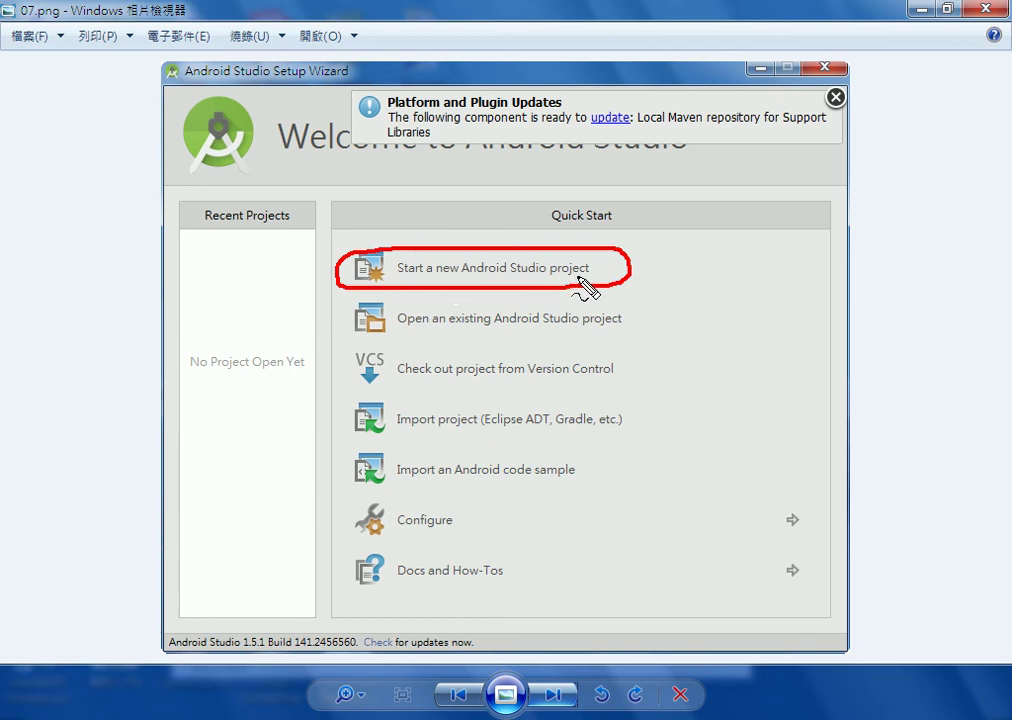
{"action": "mouse_move", "coordinate": [763, 245]}
{"action": "left_mouse_down"}
{"action": "mouse_move", "coordinate": [648, 257]}
{"action": "mouse_move", "coordinate": [673, 268]}
{"action": "left_mouse_up"}
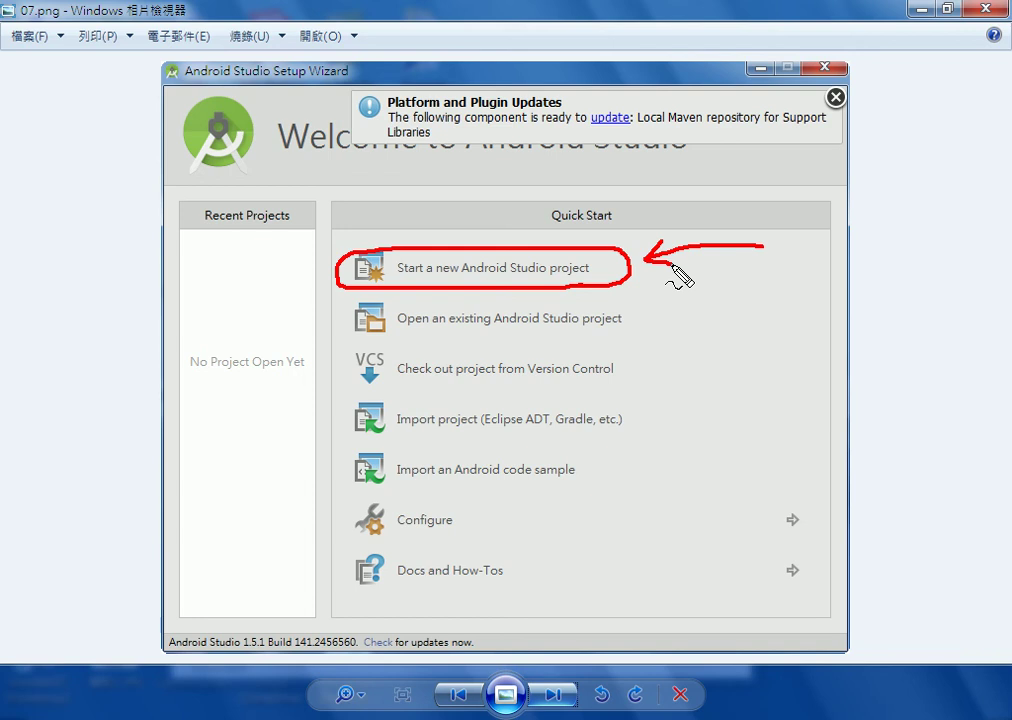
{"action": "key", "text": "Escape"}
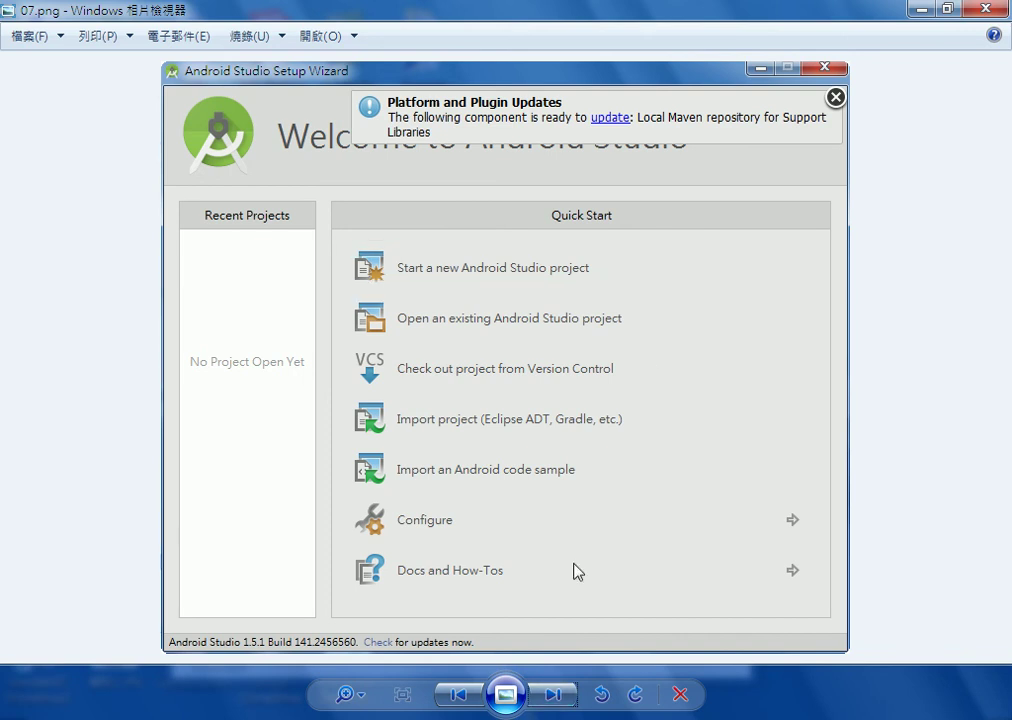
Page through the project creation screenshots to 12.png and draw an arrow pointing at the Android Studio toolbar above the Virtual Device Manager
{"action": "left_click", "coordinate": [560, 703]}
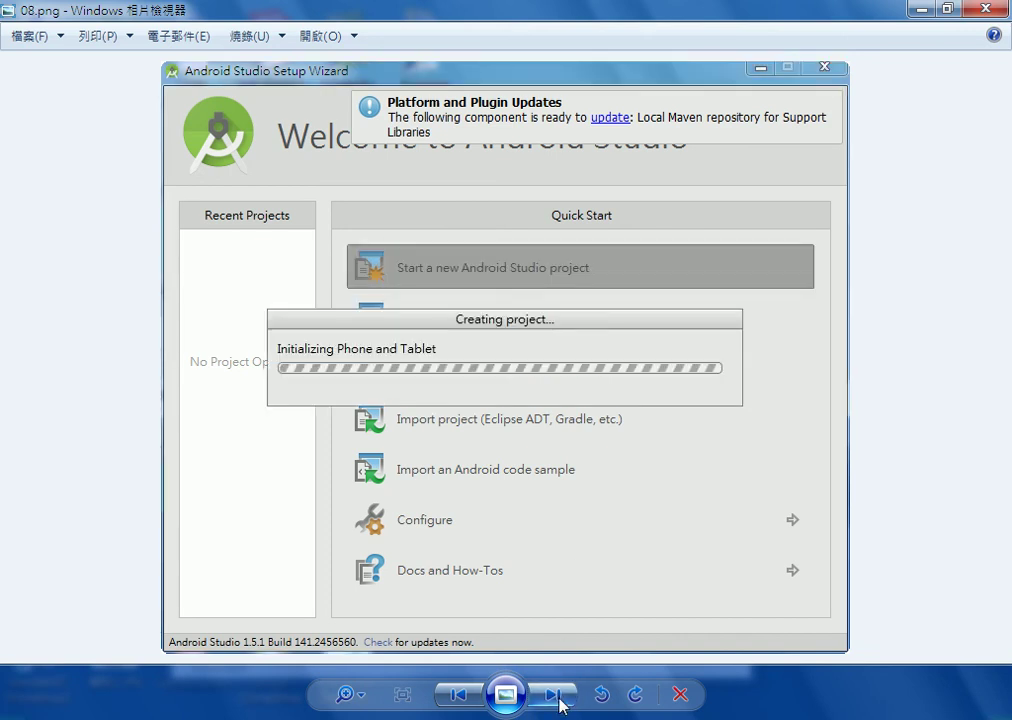
{"action": "left_click", "coordinate": [558, 702]}
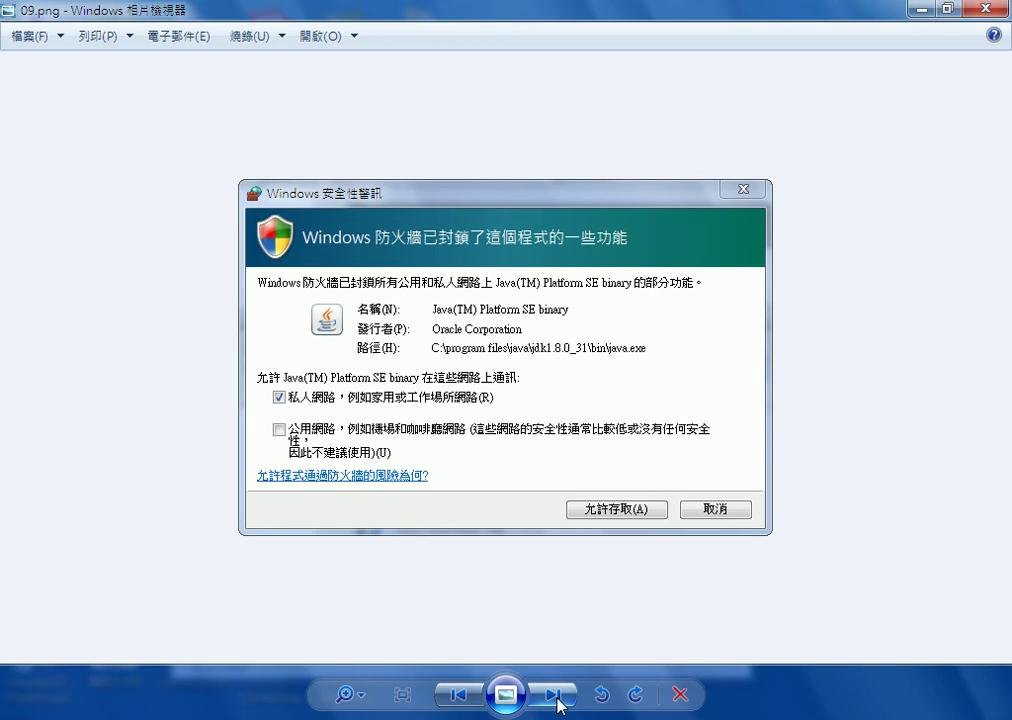
{"action": "left_click", "coordinate": [552, 700]}
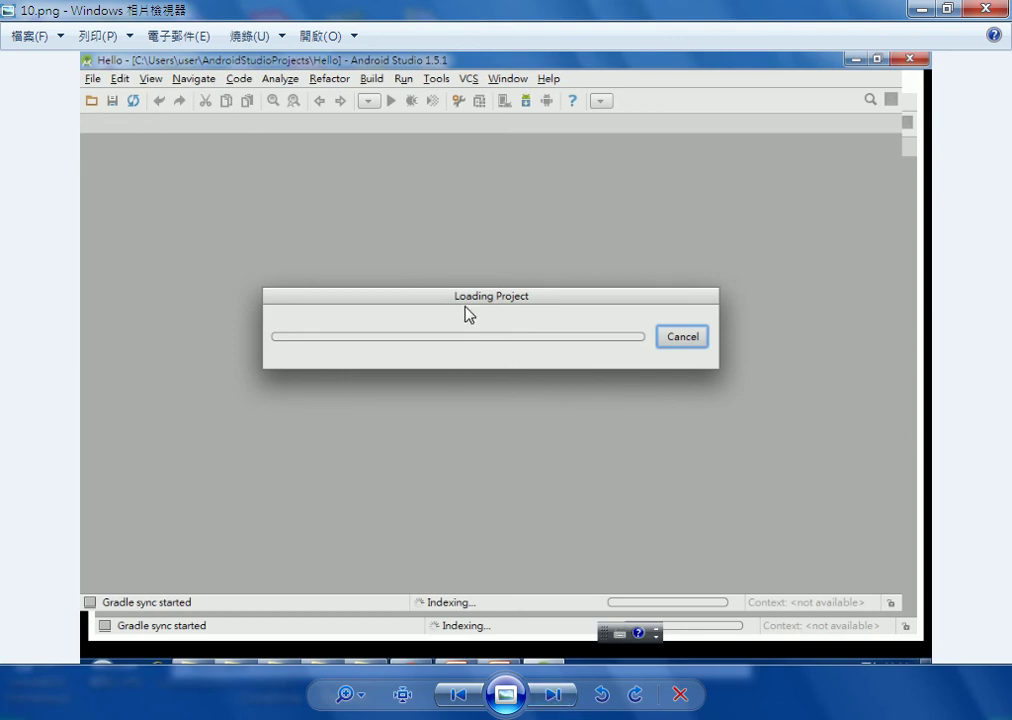
{"action": "left_click", "coordinate": [556, 696]}
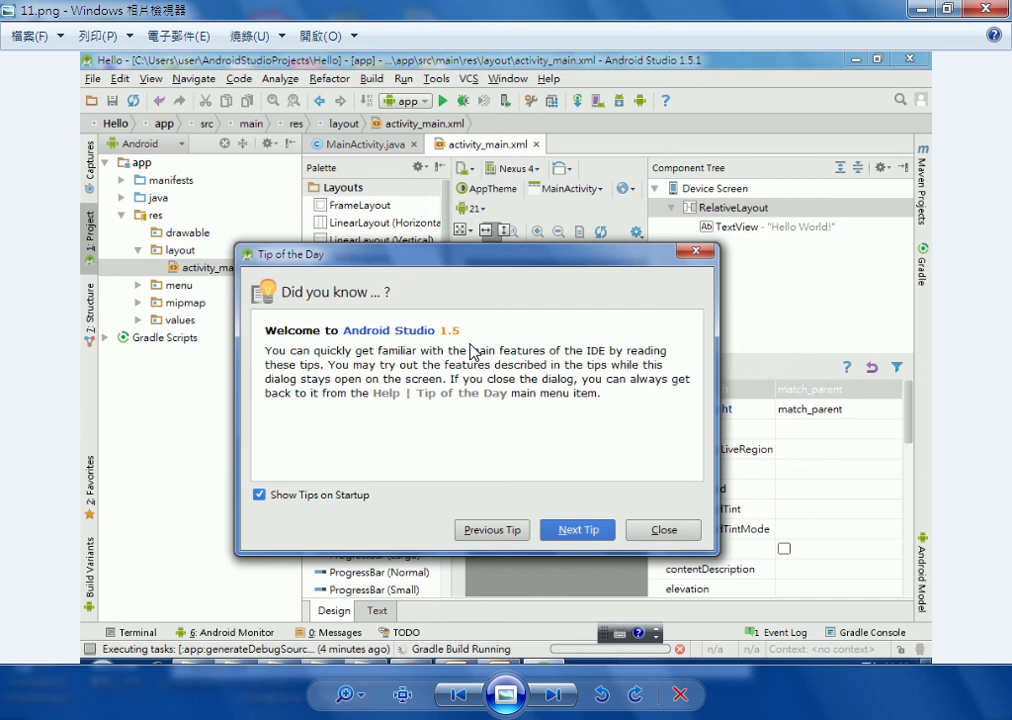
{"action": "left_click", "coordinate": [553, 695]}
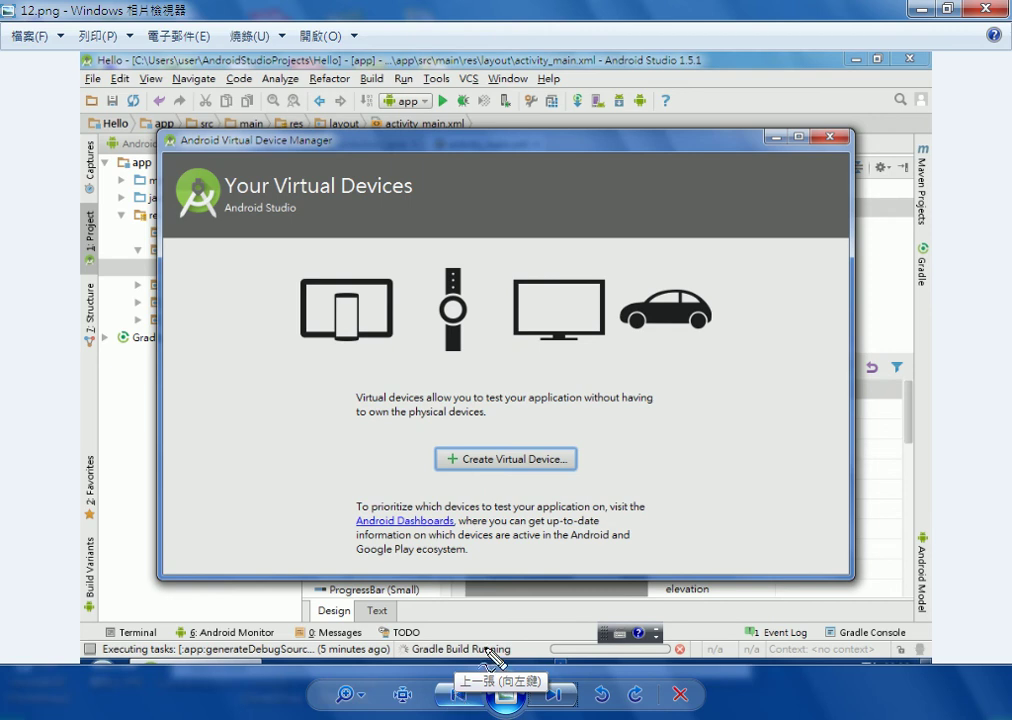
{"action": "mouse_move", "coordinate": [782, 86]}
{"action": "left_mouse_down"}
{"action": "mouse_move", "coordinate": [705, 86]}
{"action": "mouse_move", "coordinate": [706, 98]}
{"action": "left_mouse_up"}
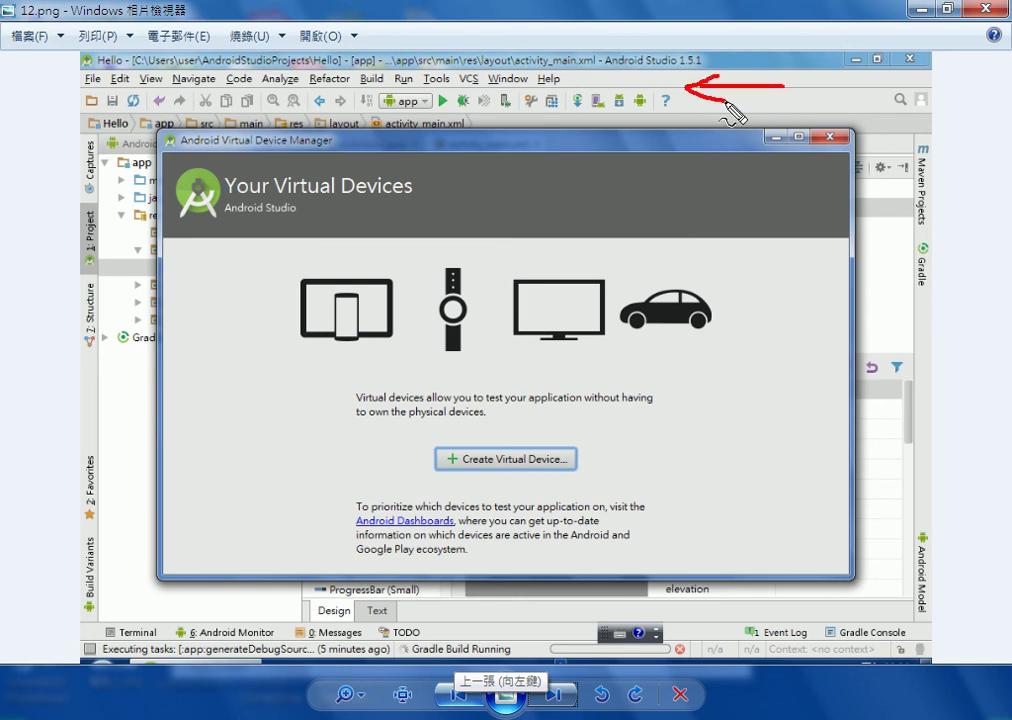